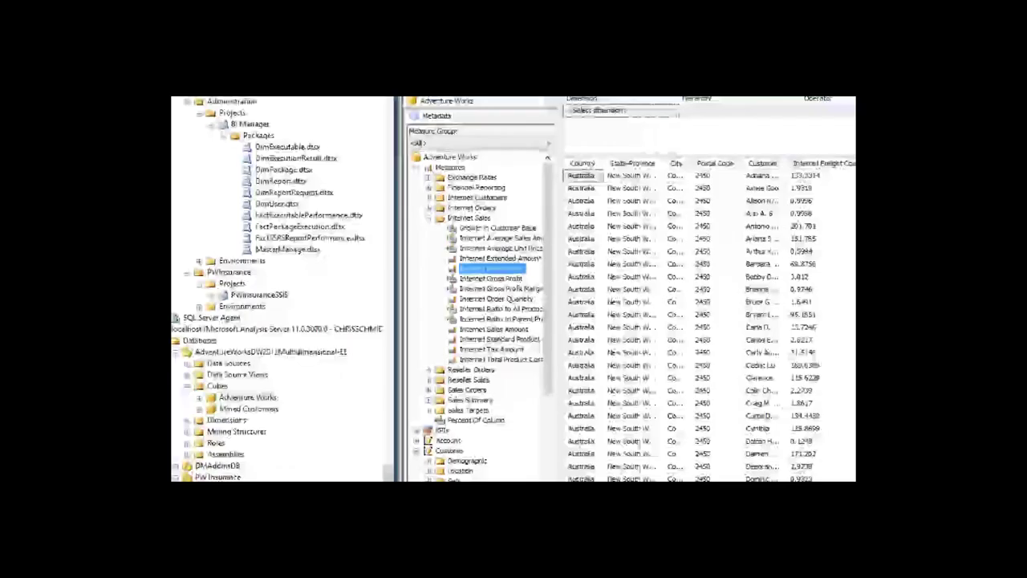
# Examine the QueryLog settings and the QueryLogConnectionString details in the localhost Analysis Server properties, leaving them unchanged
pyautogui.rightClick(241, 329)
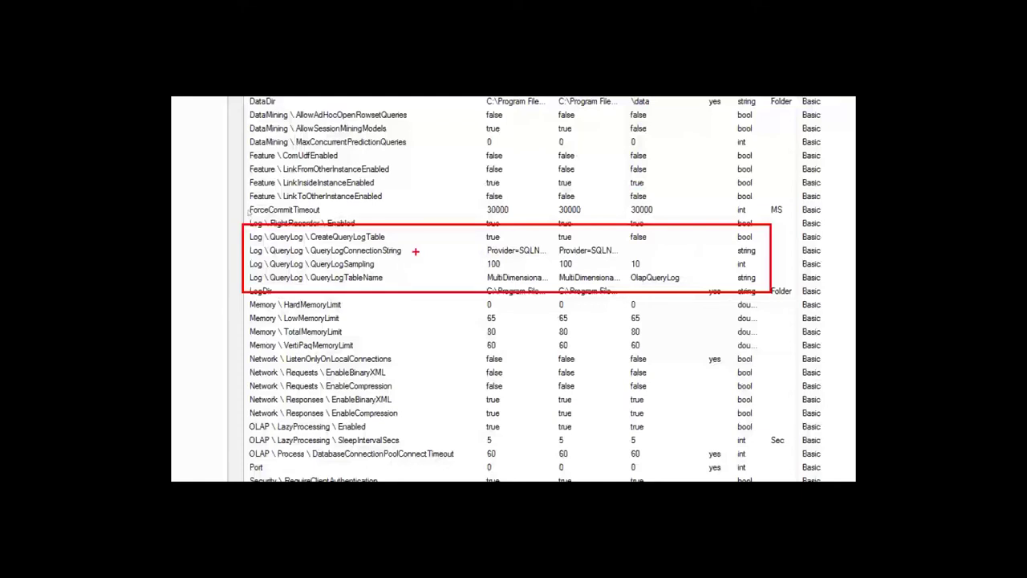
pyautogui.click(529, 251)
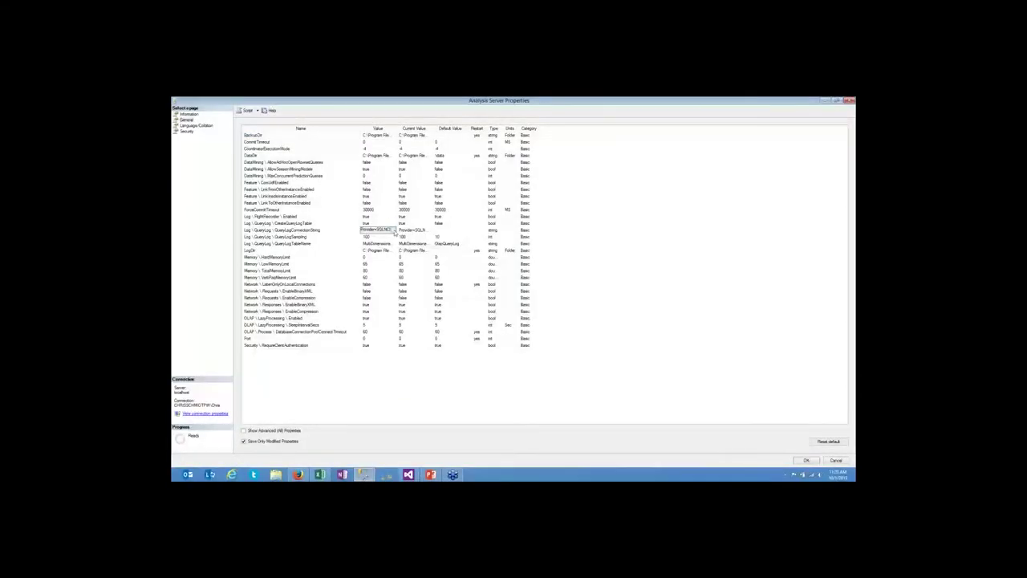
pyautogui.click(393, 230)
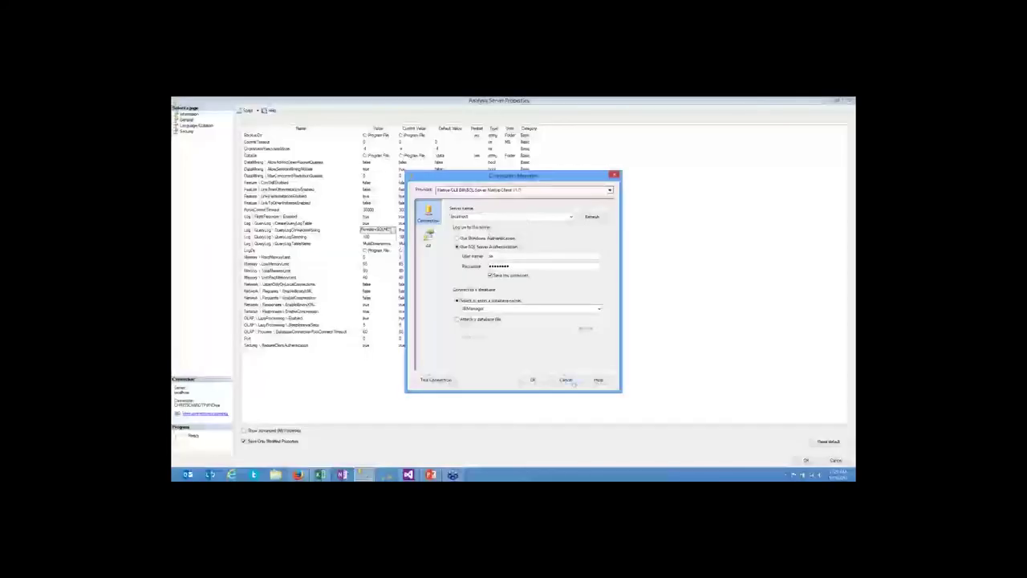
pyautogui.click(572, 383)
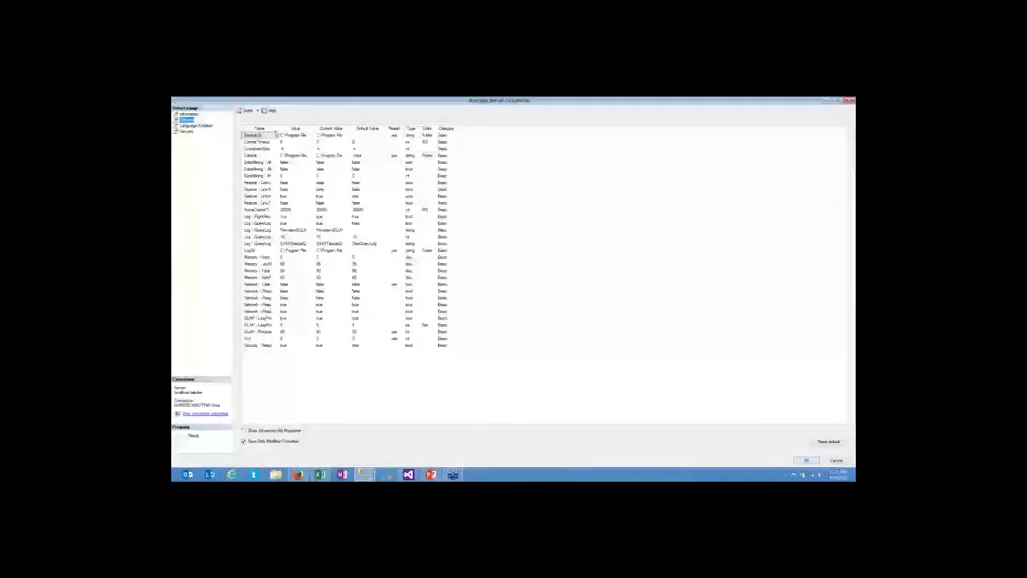
# Widen the Name and Value columns in the tabular Analysis Server's properties to read its QueryLog settings, and close the properties
pyautogui.doubleClick(277, 128)
pyautogui.doubleClick(386, 129)
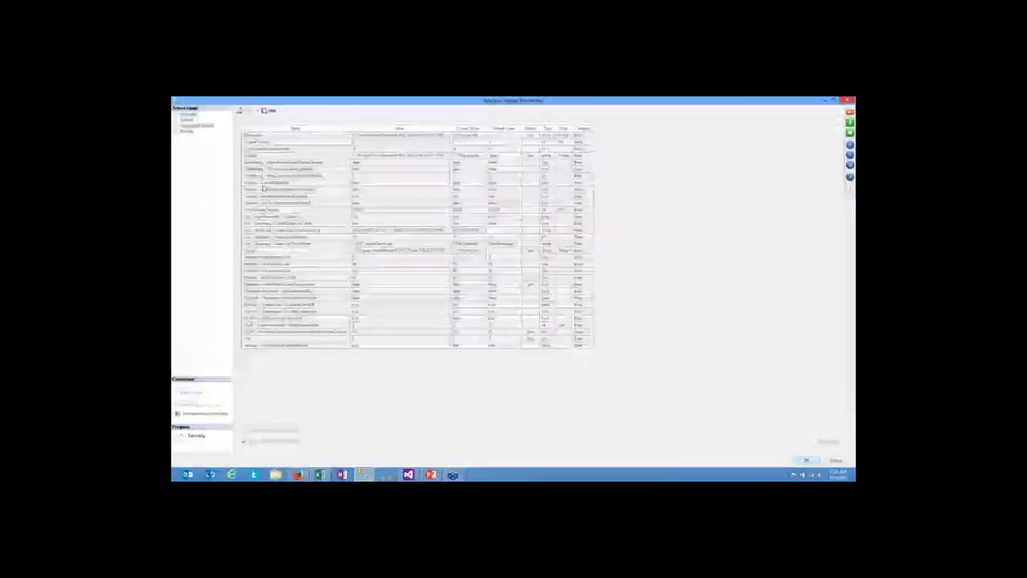
pyautogui.press('Escape')
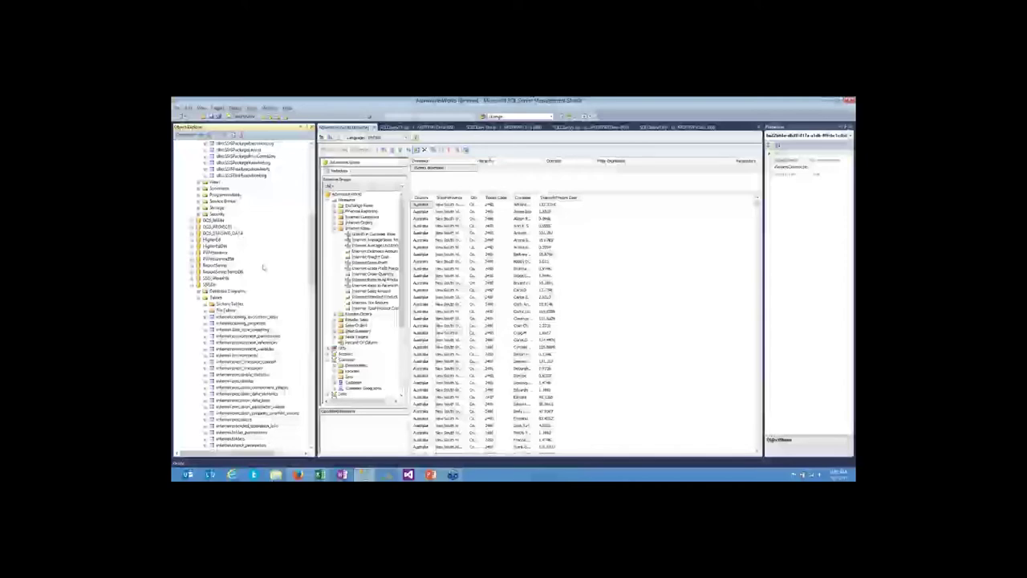
# Return the top 1000 rows of the dbo.MultiDimensionalOLAPQueryLog table and of the ssas.FactSSASQueryDuration table
pyautogui.scroll(10, 263, 267)
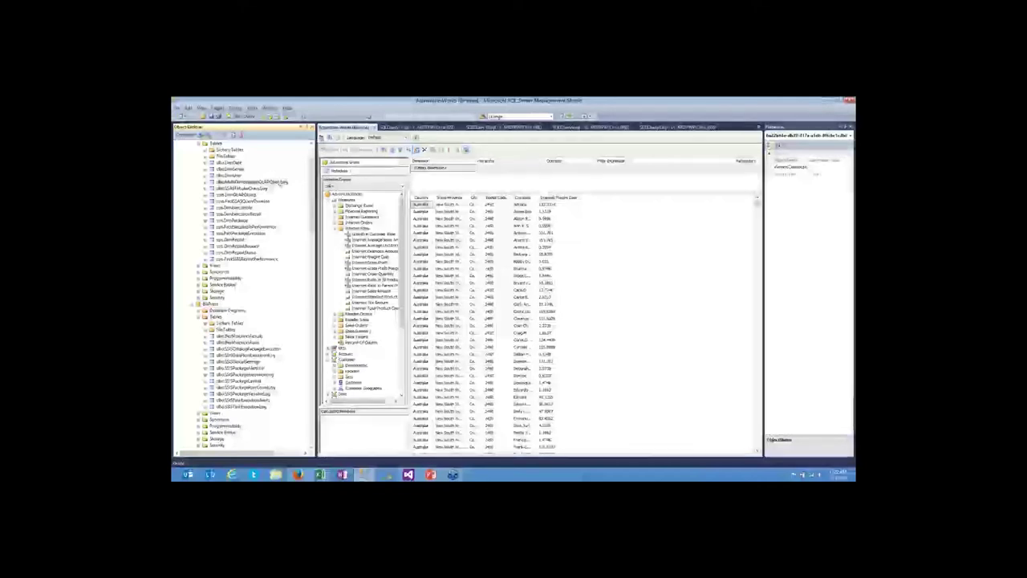
pyautogui.rightClick(279, 183)
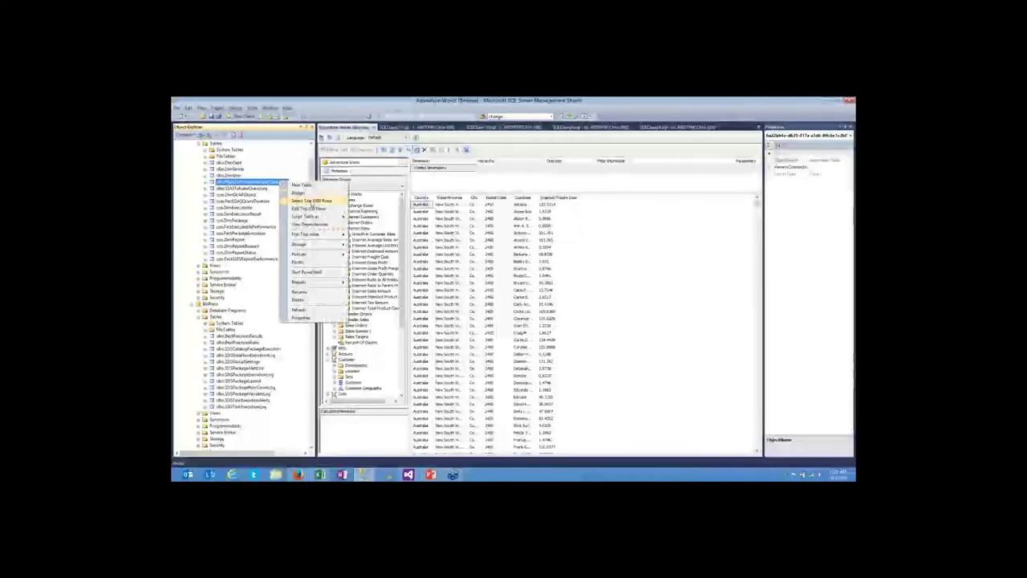
pyautogui.click(312, 201)
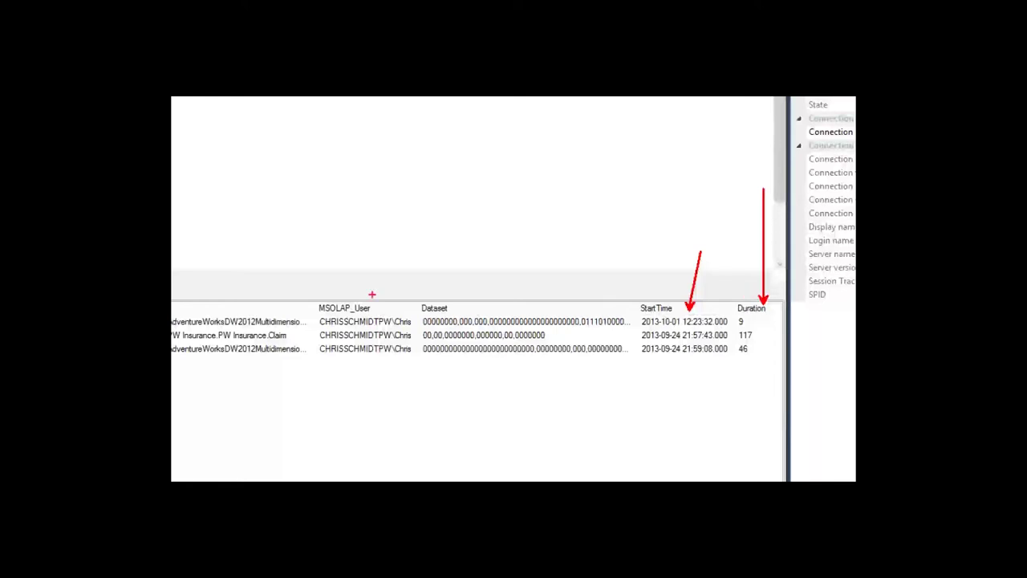
pyautogui.moveTo(377, 304); pyautogui.dragTo(400, 176)
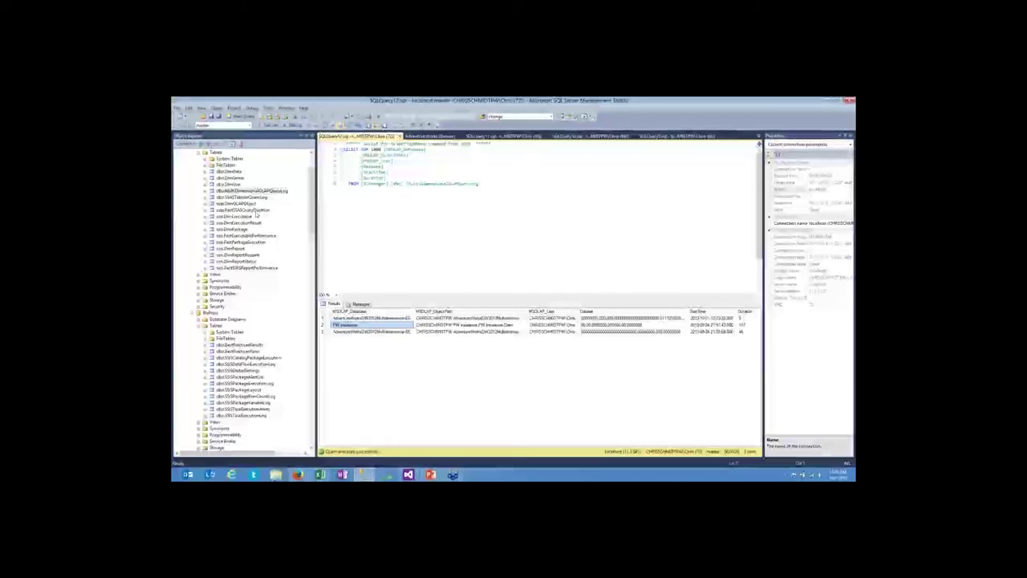
pyautogui.rightClick(257, 211)
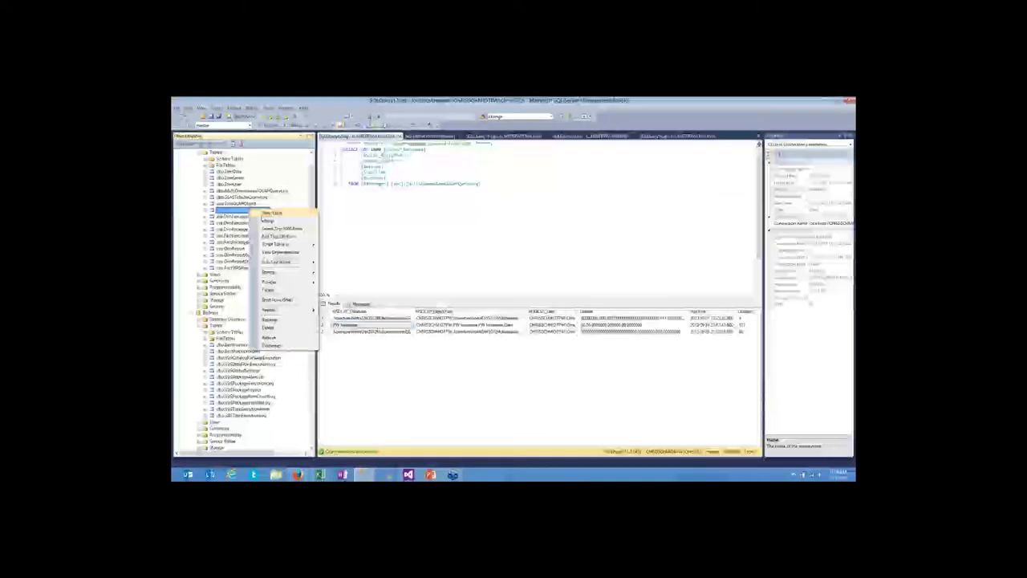
pyautogui.click(277, 229)
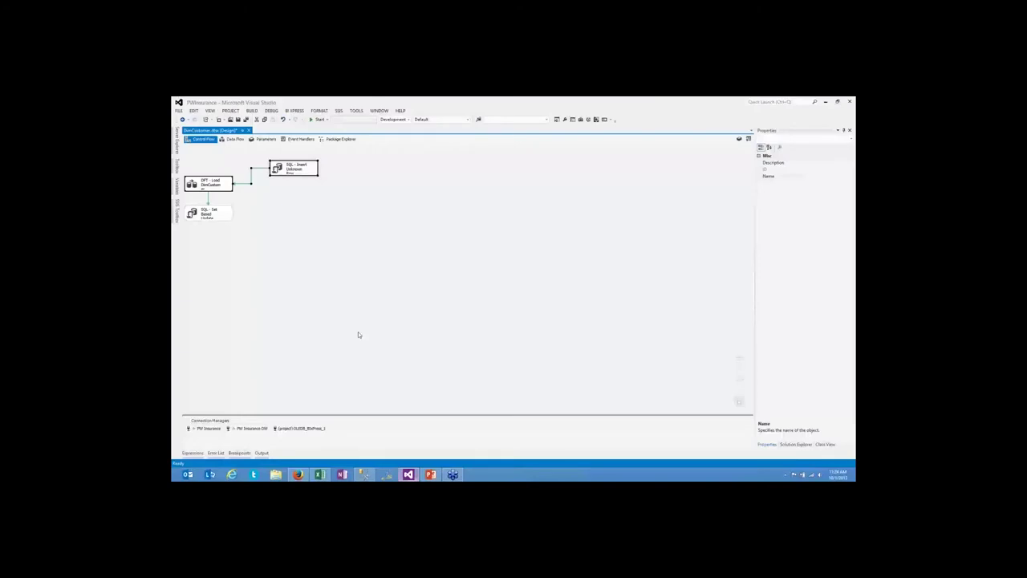
# In Visual Studio, open the recent BI Manager Solution, discarding the unsaved changes to DimCustomer.dtsx
pyautogui.click(178, 110)
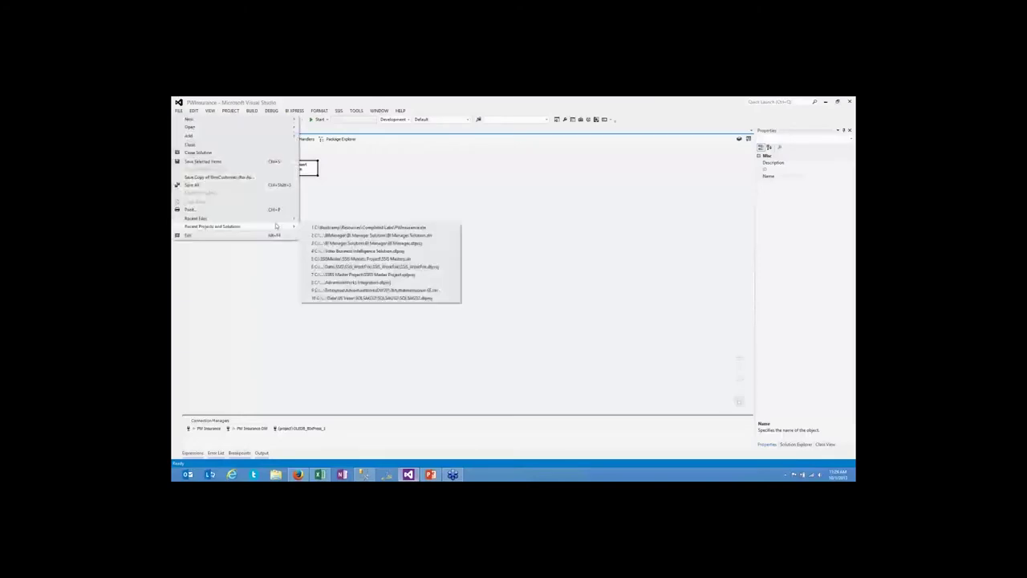
pyautogui.click(193, 233)
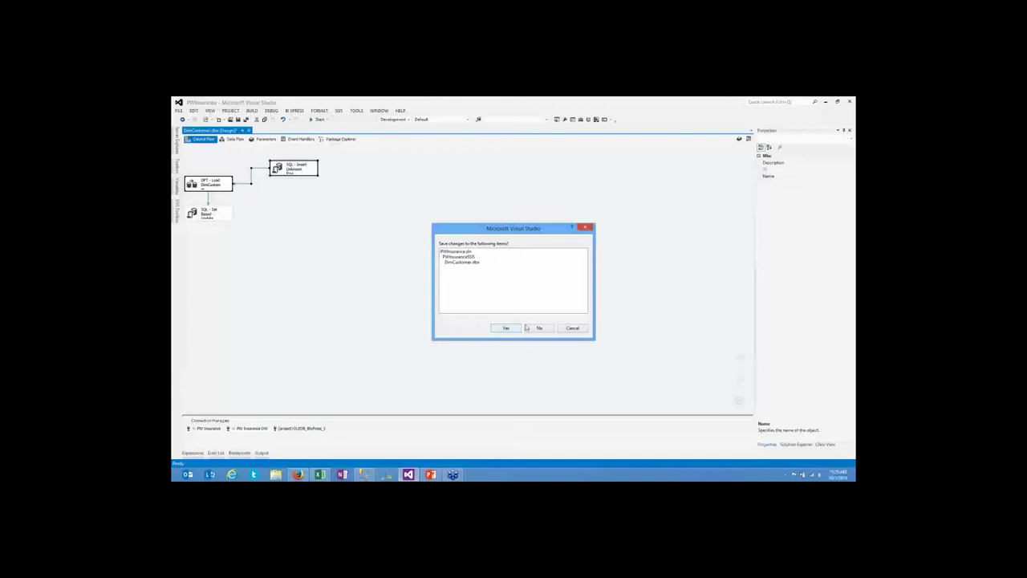
pyautogui.click(537, 328)
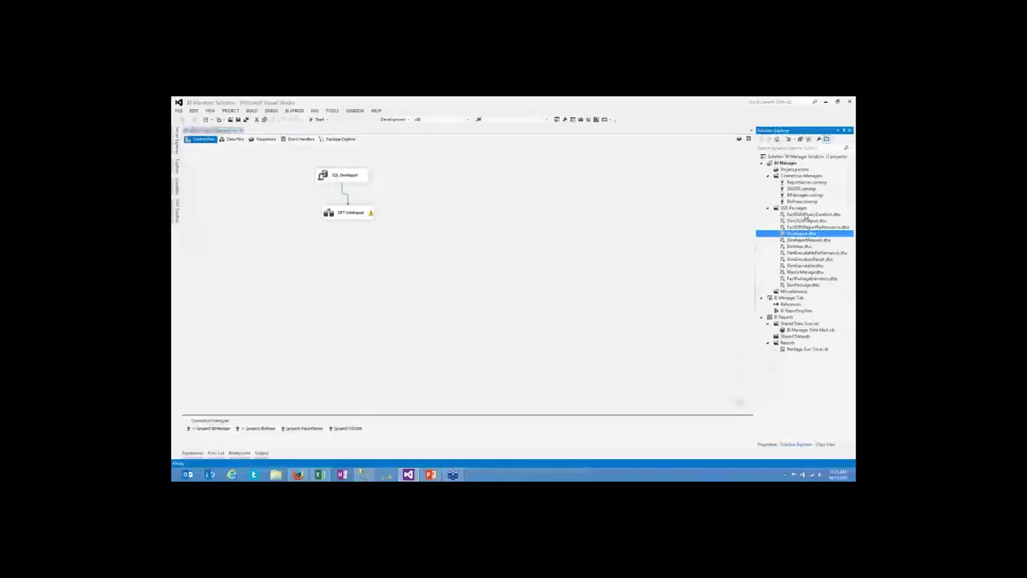
# Open FactSSASQueryDuration.dtsx and review the SQL command of the OLE_SRC FactQueryDuration source in its data flow
pyautogui.doubleClick(811, 214)
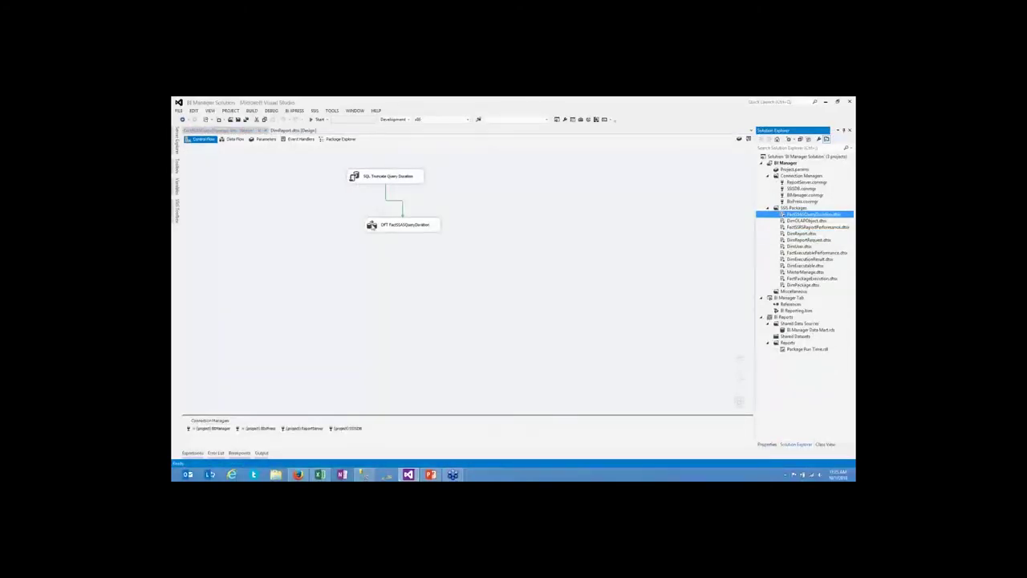
pyautogui.click(381, 228)
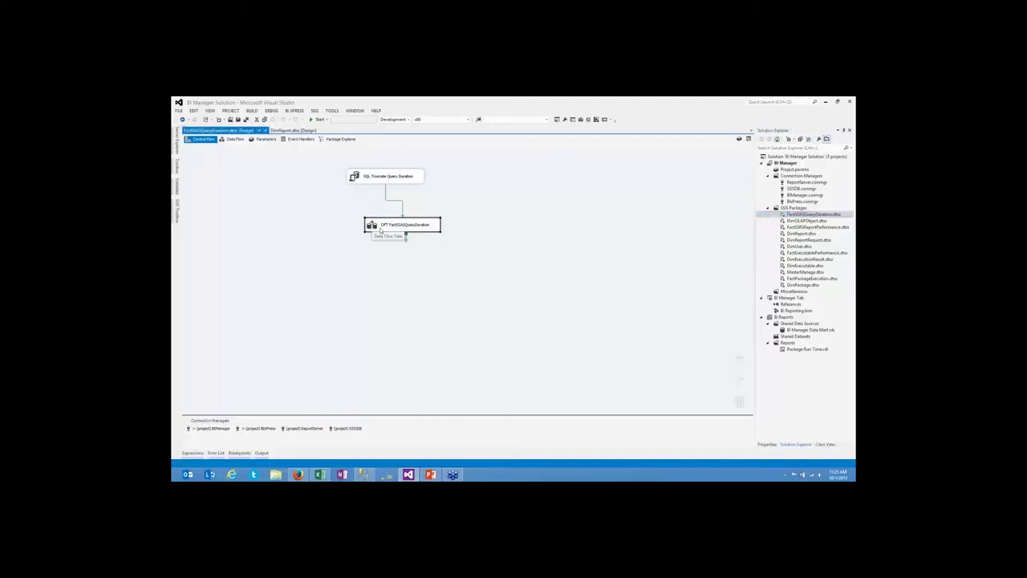
pyautogui.doubleClick(382, 231)
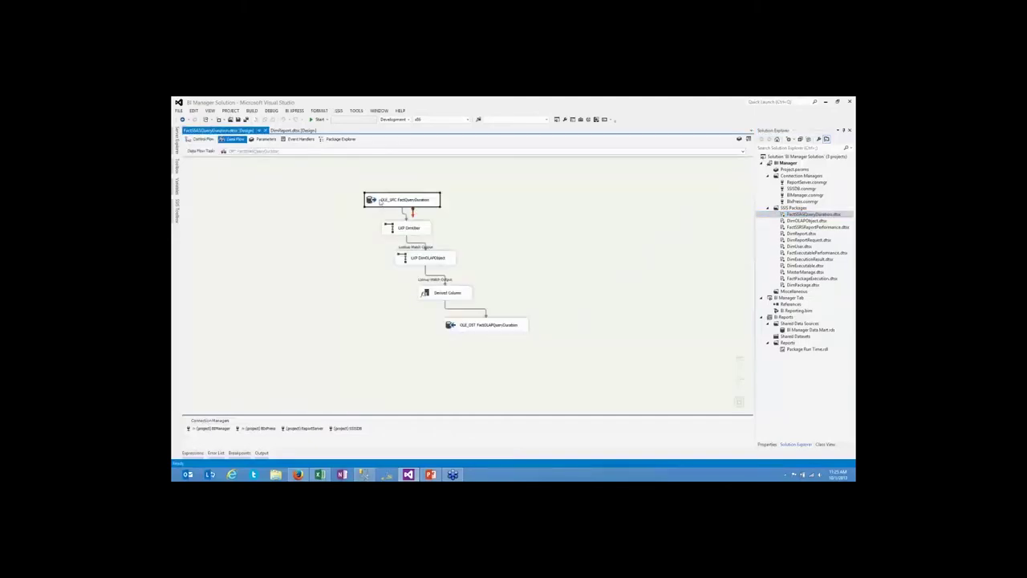
pyautogui.doubleClick(380, 202)
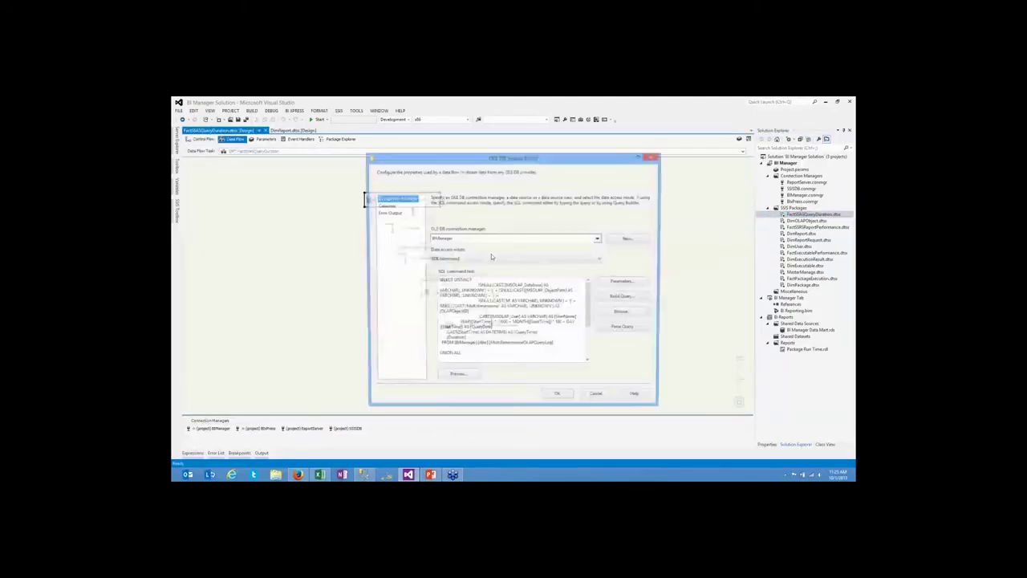
pyautogui.press('Escape')
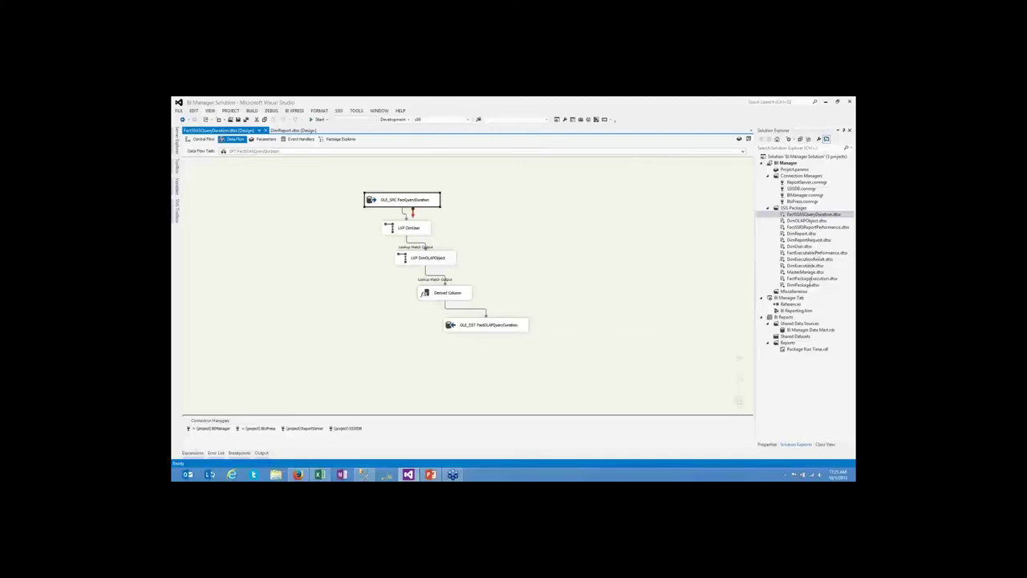
# Open DimOLAPObject.dtsx and view the data flow of its DFT DimOLAPObject task
pyautogui.click(807, 223)
pyautogui.doubleClick(807, 223)
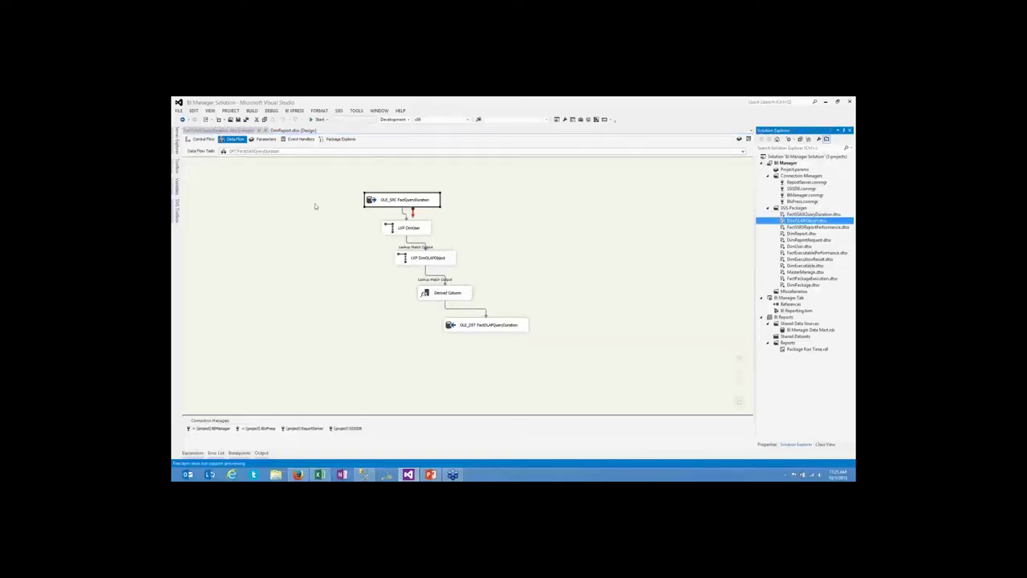
pyautogui.moveTo(339, 222); pyautogui.dragTo(338, 223)
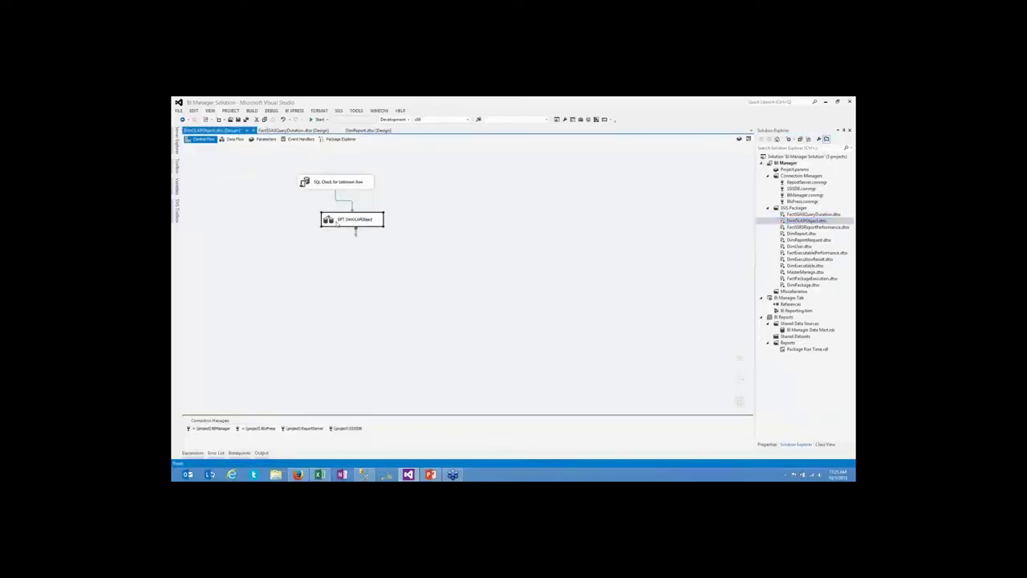
pyautogui.doubleClick(337, 224)
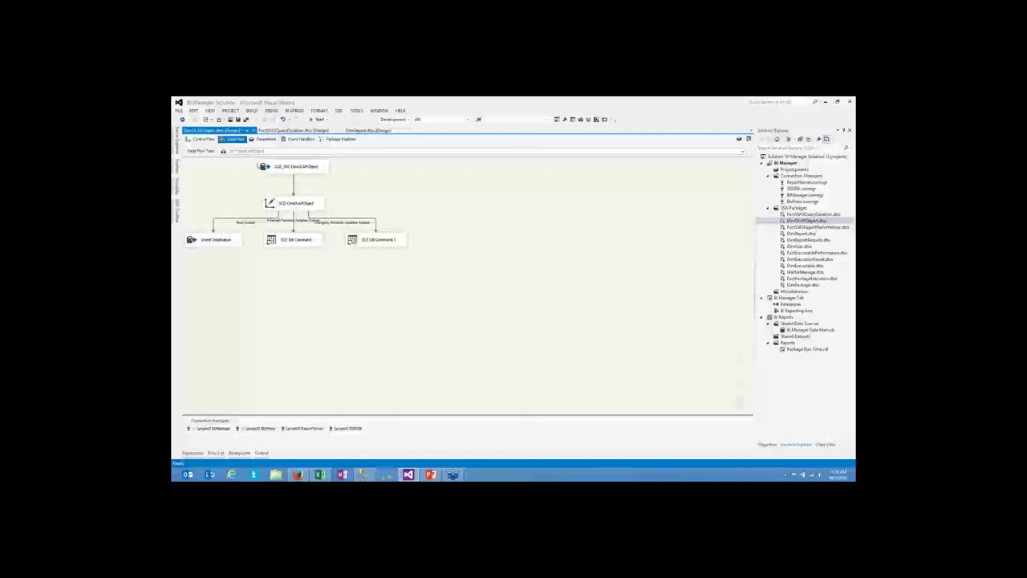
# Return to FactSSASQueryDuration.dtsx, open MasterManager.dtsx to review its control flow, and close that package
pyautogui.click(275, 131)
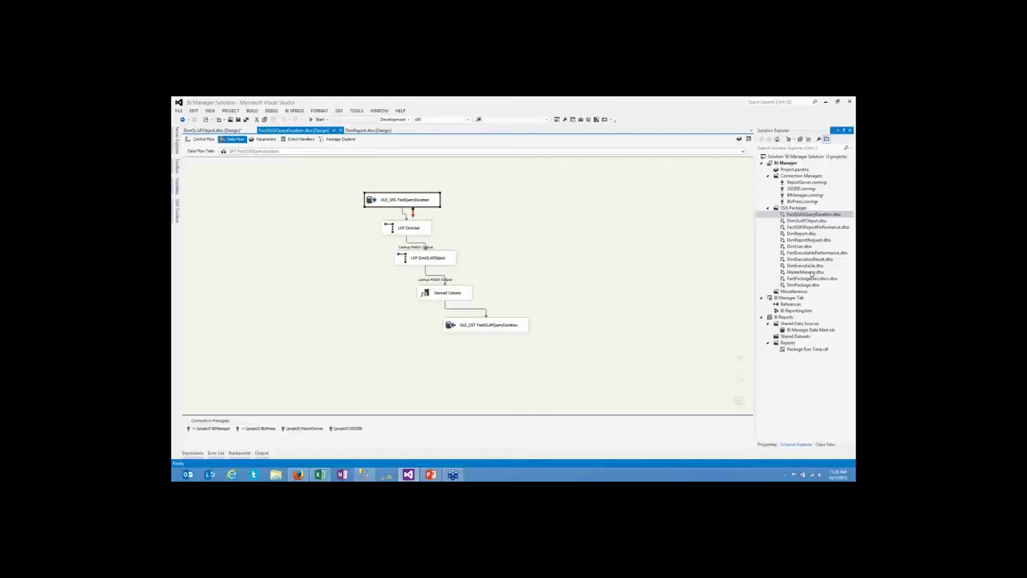
pyautogui.doubleClick(809, 272)
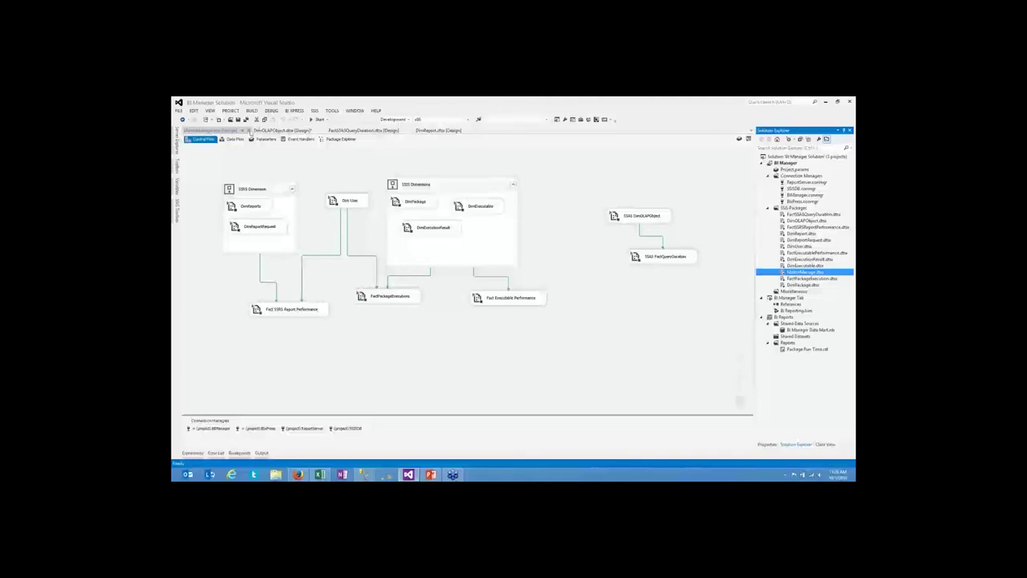
pyautogui.click(250, 131)
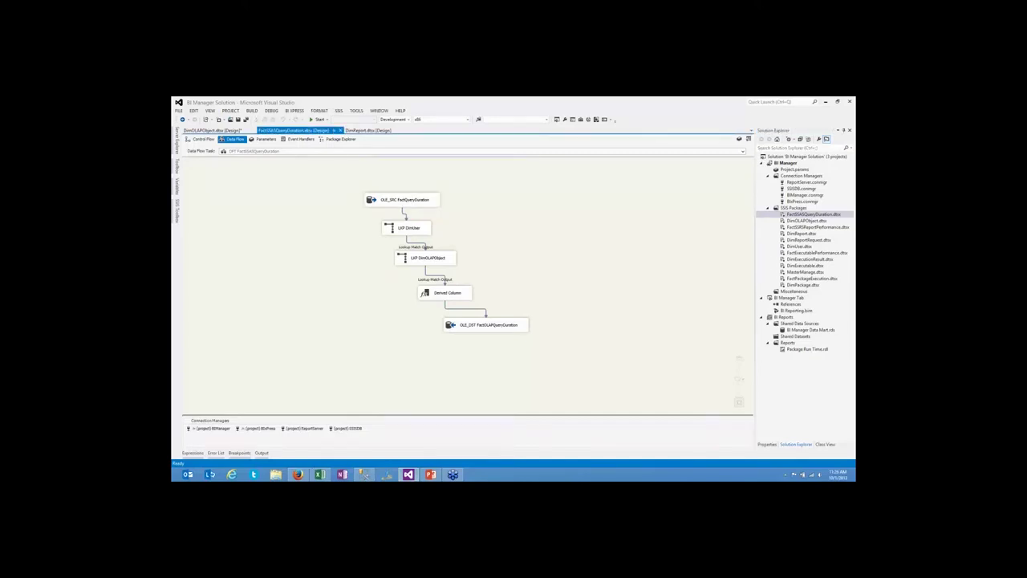
# Switch to SQL Server Management Studio and collapse the Integration Services Catalogs node in the object tree
pyautogui.click(364, 475)
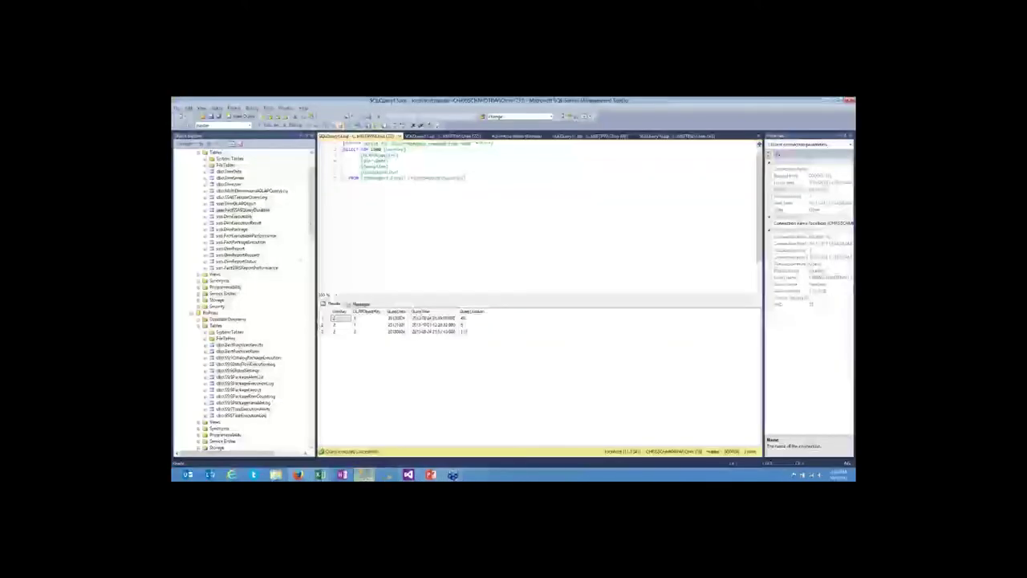
pyautogui.scroll(-10, 195, 286)
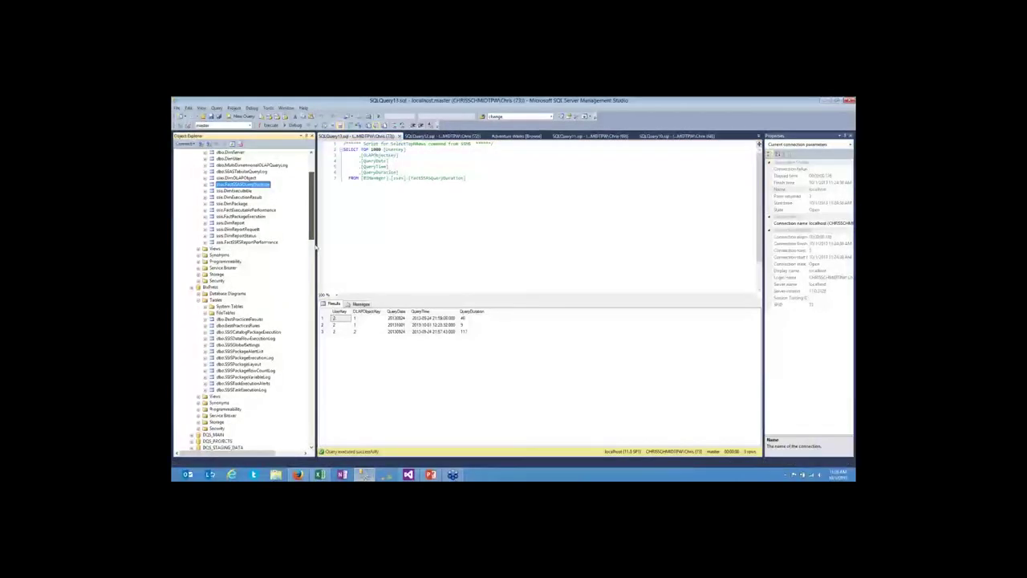
pyautogui.click(193, 281)
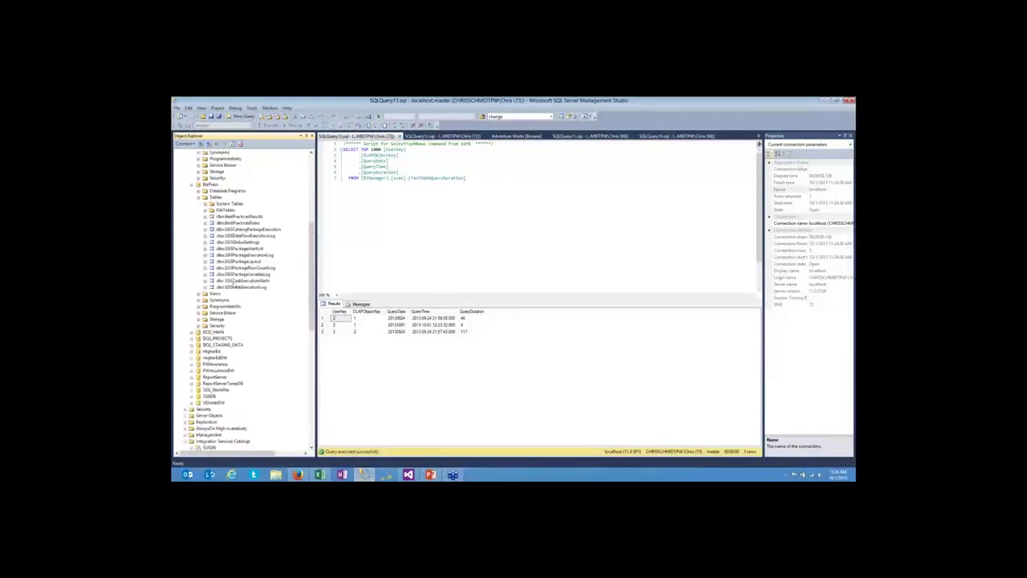
pyautogui.click(193, 351)
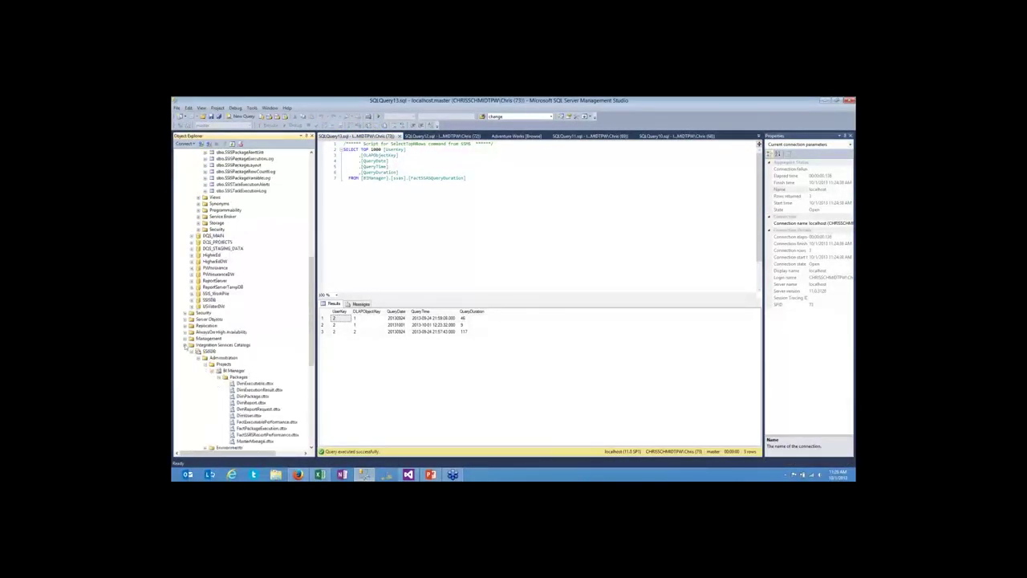
pyautogui.click(193, 350)
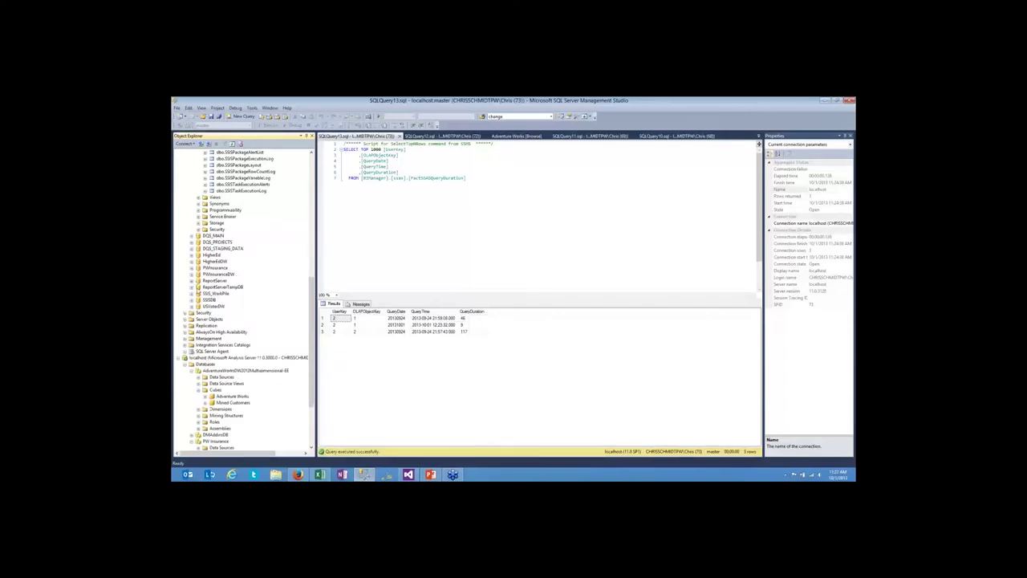
# Expand the ReportServer database, look through its tables, and collapse the table list again
pyautogui.click(193, 281)
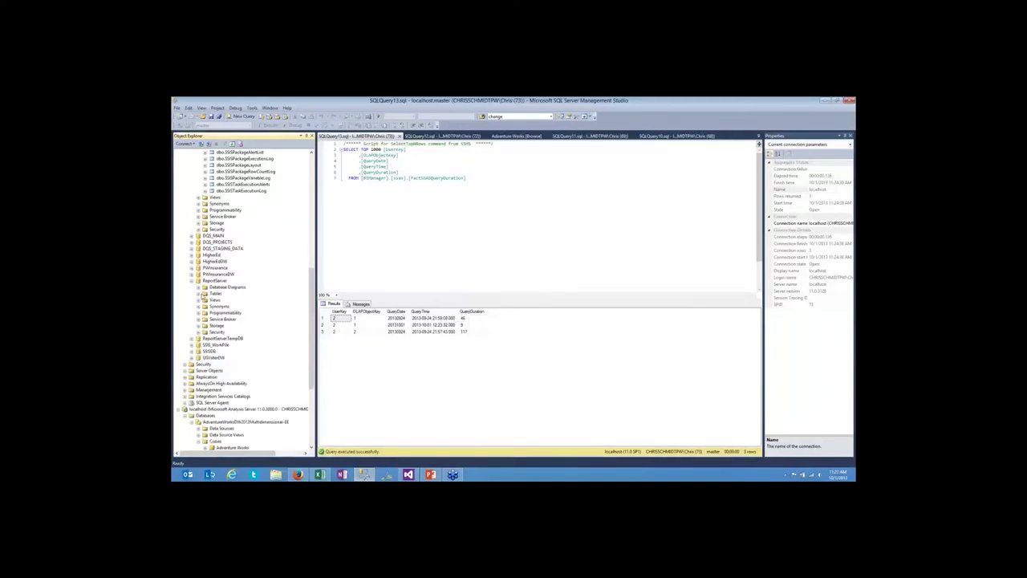
pyautogui.click(198, 294)
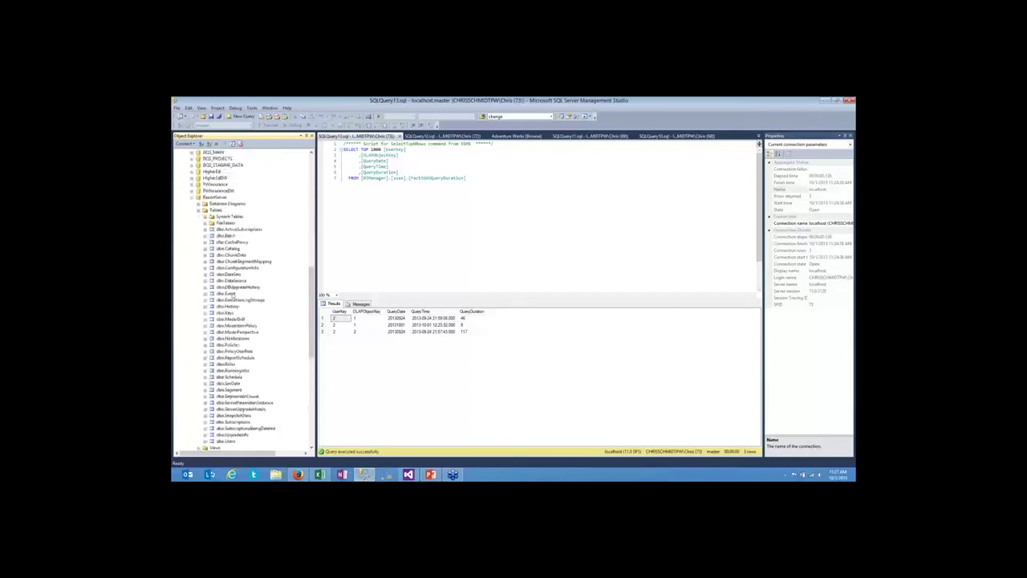
pyautogui.scroll(-2, 221, 264)
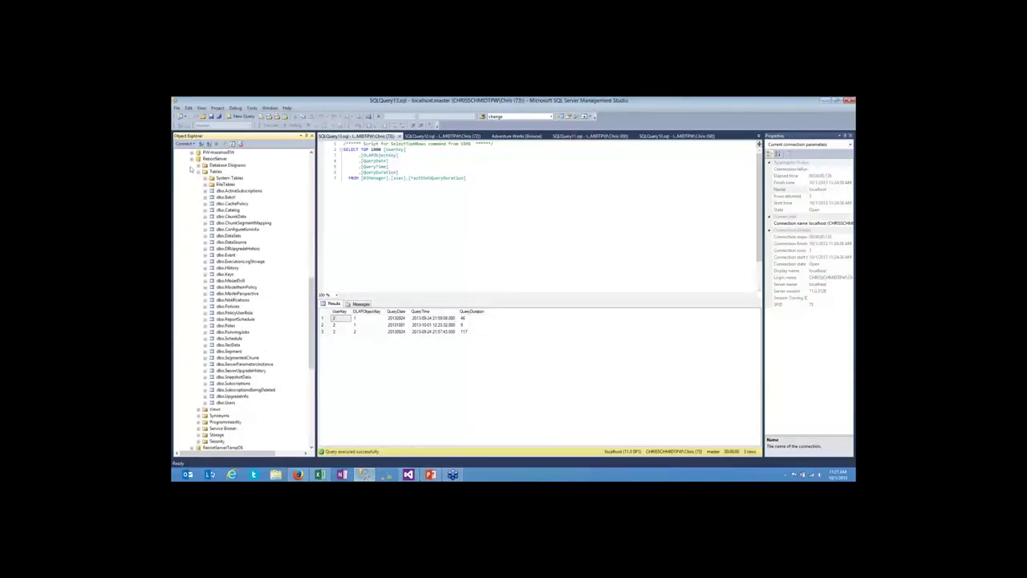
pyautogui.click(198, 172)
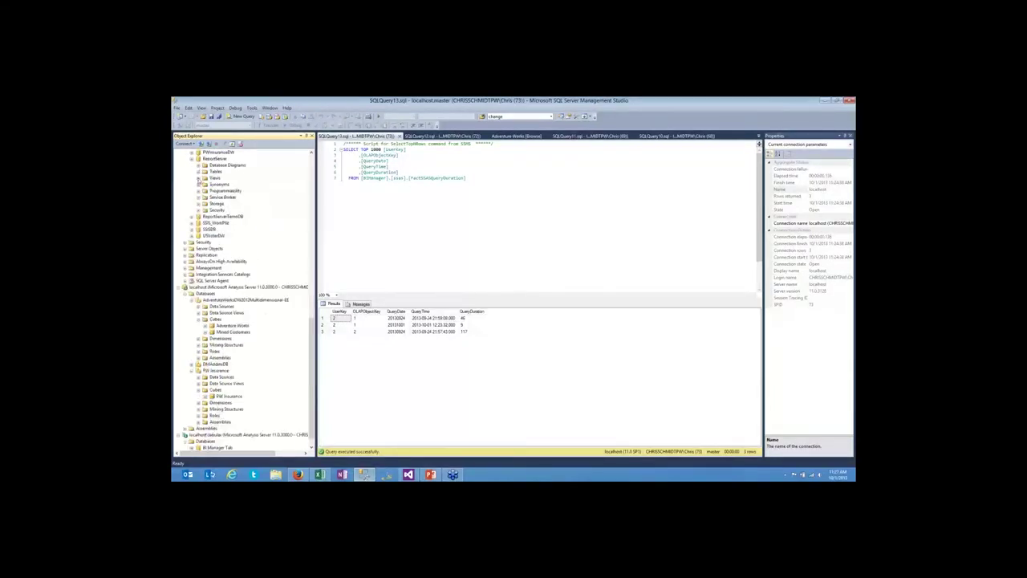
# Expand the Views folder of the ReportServer database to see its execution log views
pyautogui.click(199, 178)
pyautogui.scroll(1, 226, 220)
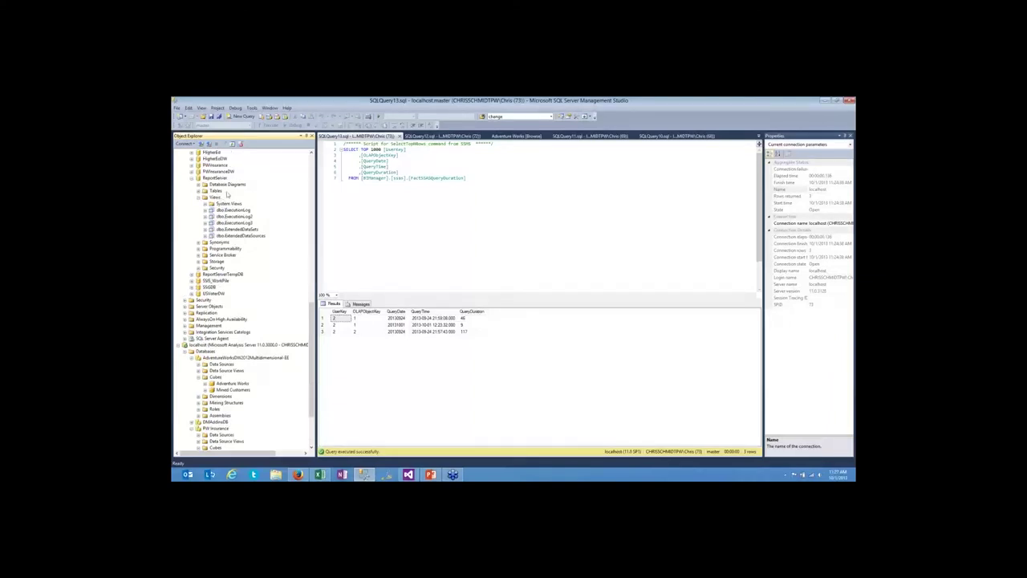
pyautogui.click(217, 178)
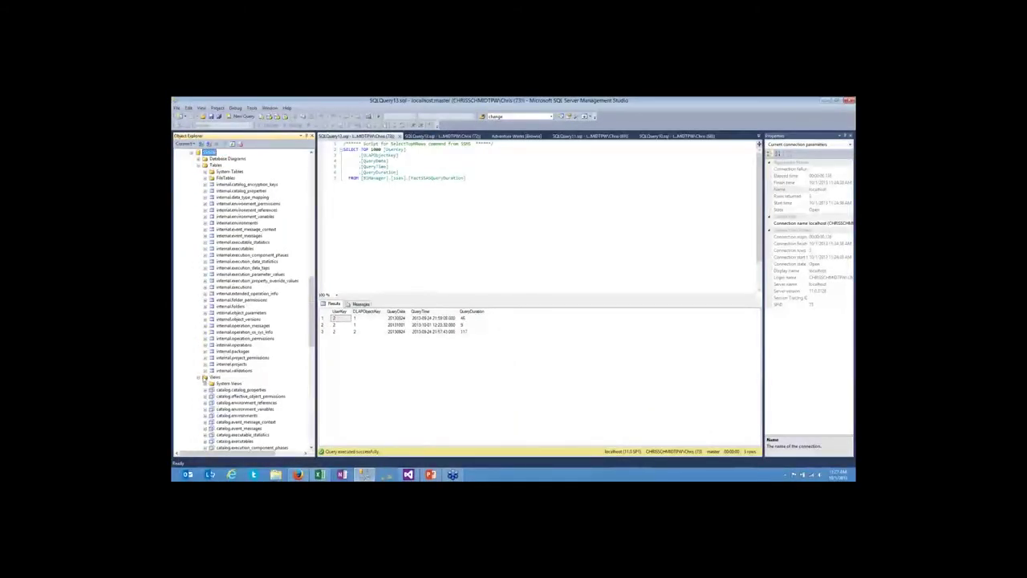
# Collapse the SSISDB table list and look through the database's catalog and internal views
pyautogui.click(199, 376)
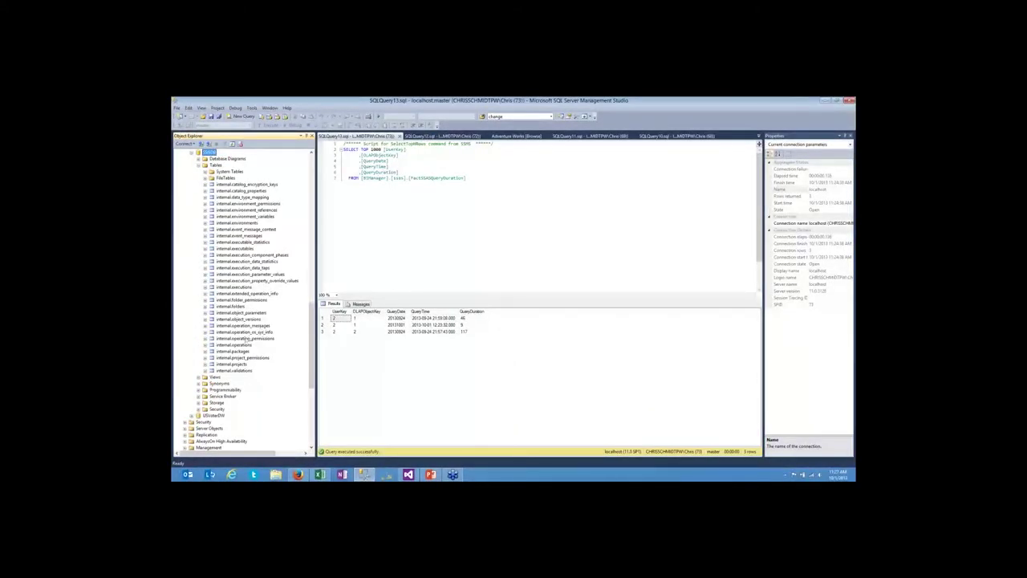
pyautogui.scroll(2, 250, 347)
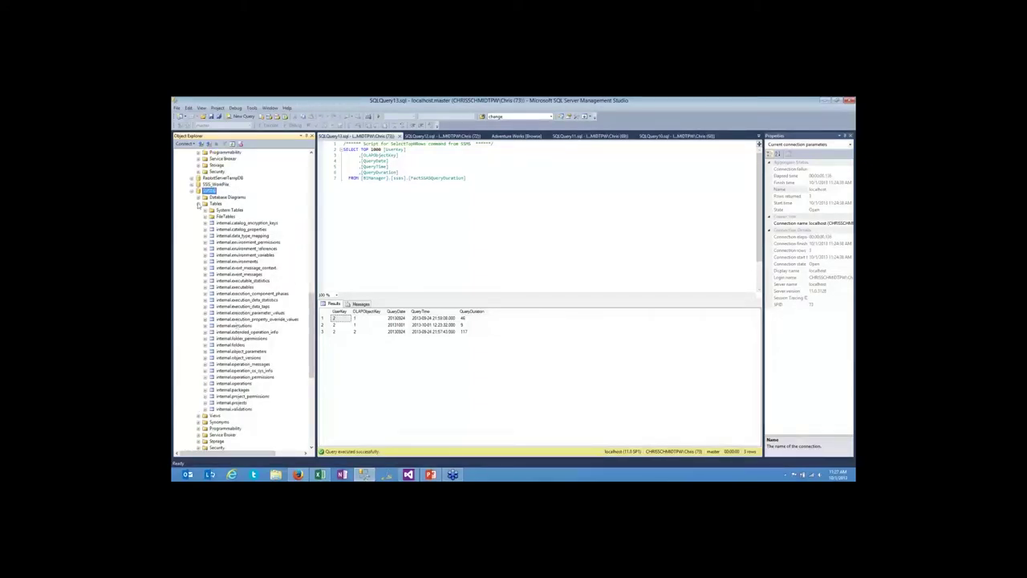
pyautogui.click(198, 204)
pyautogui.click(199, 210)
pyautogui.click(246, 235)
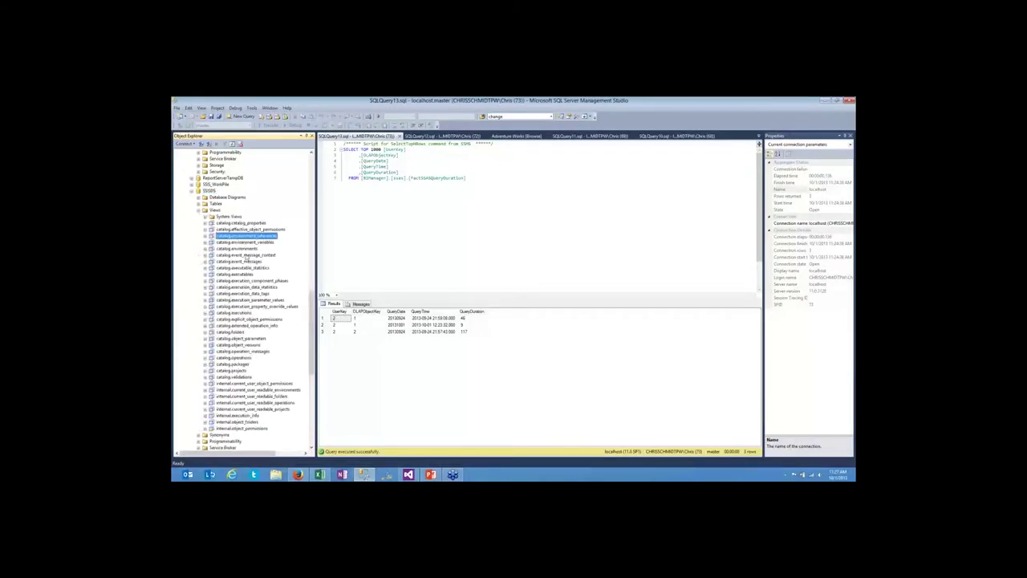
pyautogui.scroll(-6, 246, 260)
pyautogui.scroll(4, 239, 305)
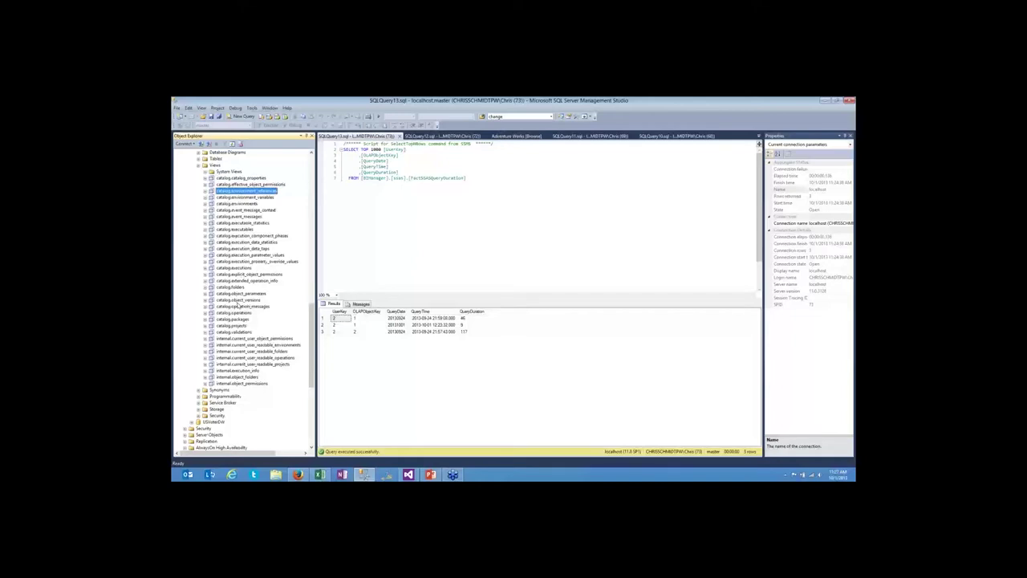
pyautogui.click(233, 265)
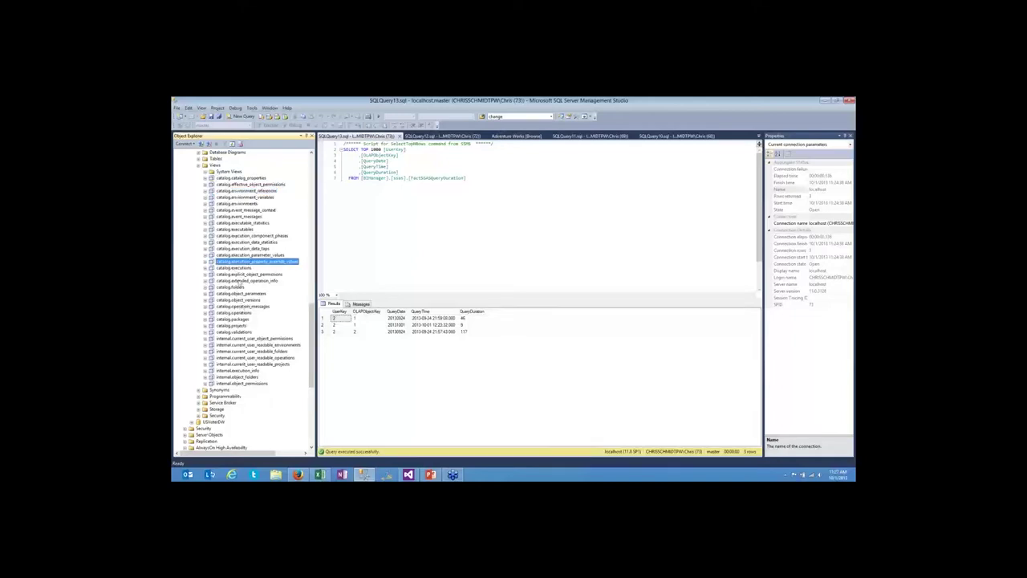
# Collapse the Views folder and the whole SSISDB database in the object tree
pyautogui.scroll(3, 233, 265)
pyautogui.click(201, 224)
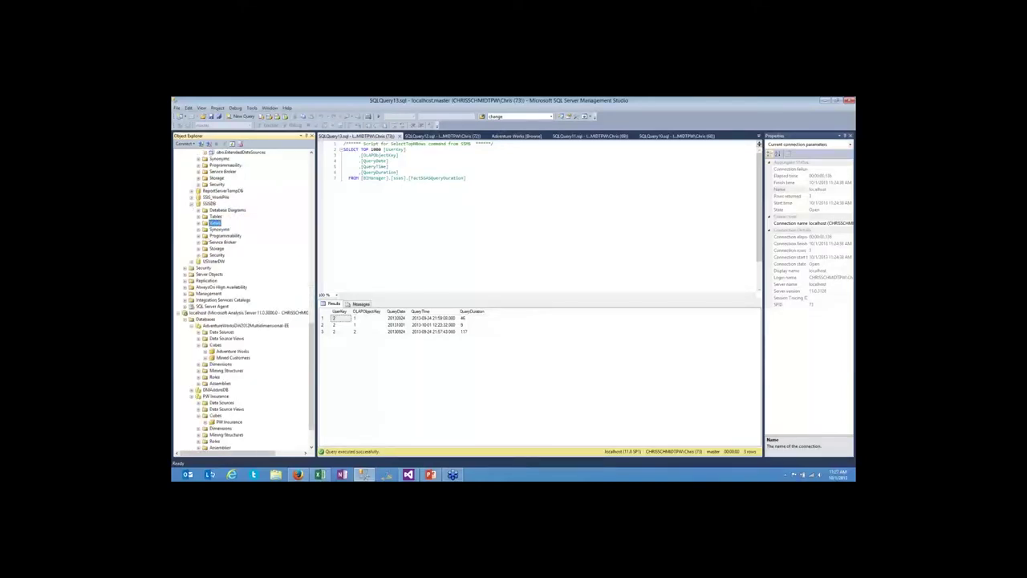
pyautogui.press('Left')
pyautogui.press('Left')
# Select the top 1000 rows of the dbo.ExecutionLog2 view in the ReportServer database
pyautogui.scroll(2, 241, 230)
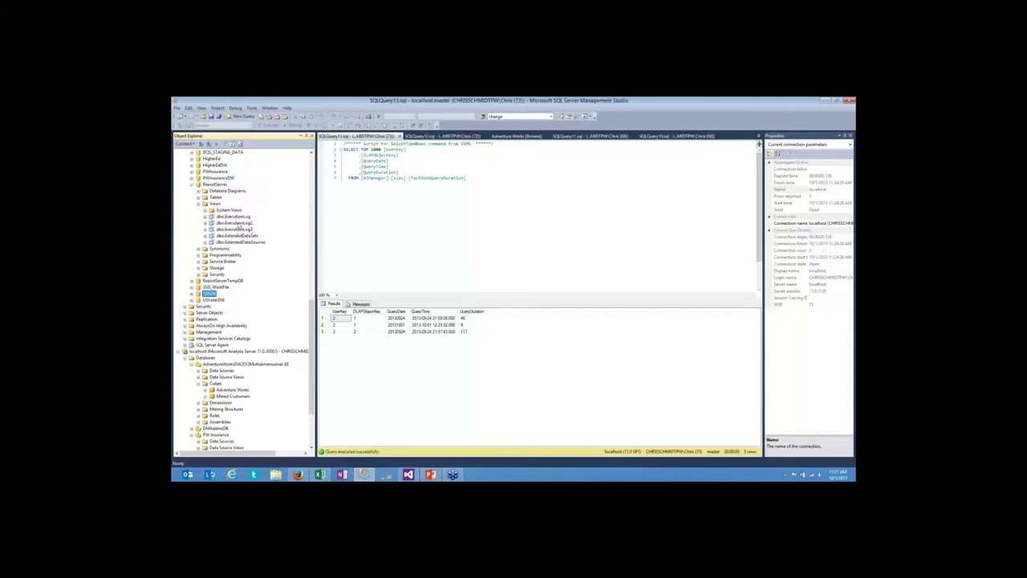
pyautogui.rightClick(239, 224)
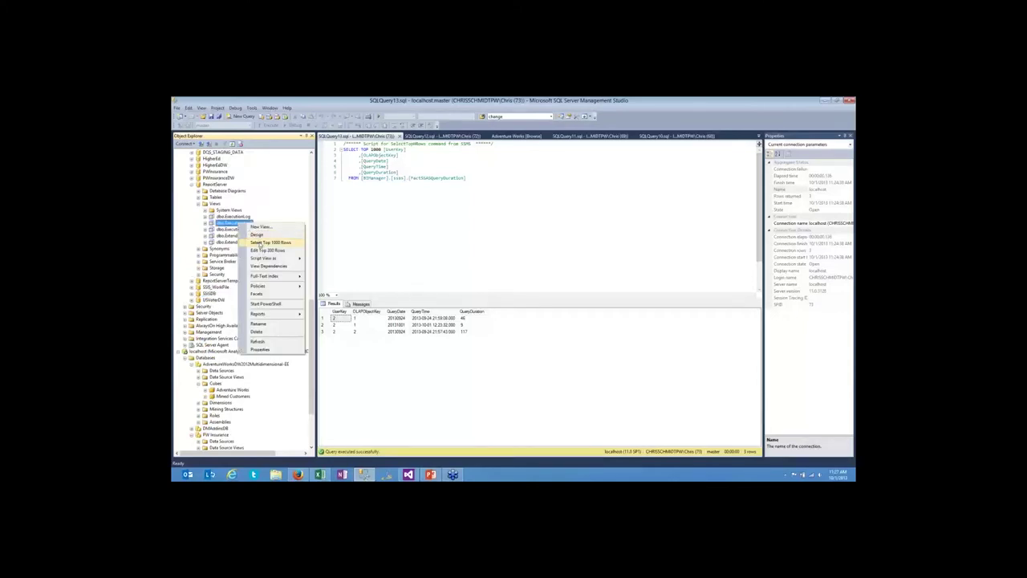
pyautogui.click(260, 244)
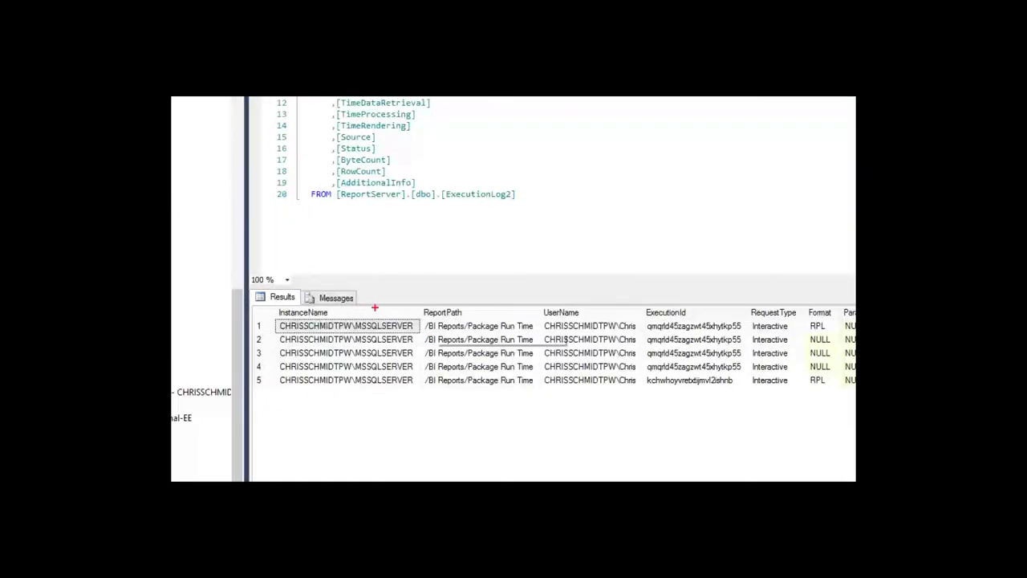
pyautogui.moveTo(356, 309); pyautogui.dragTo(400, 266)
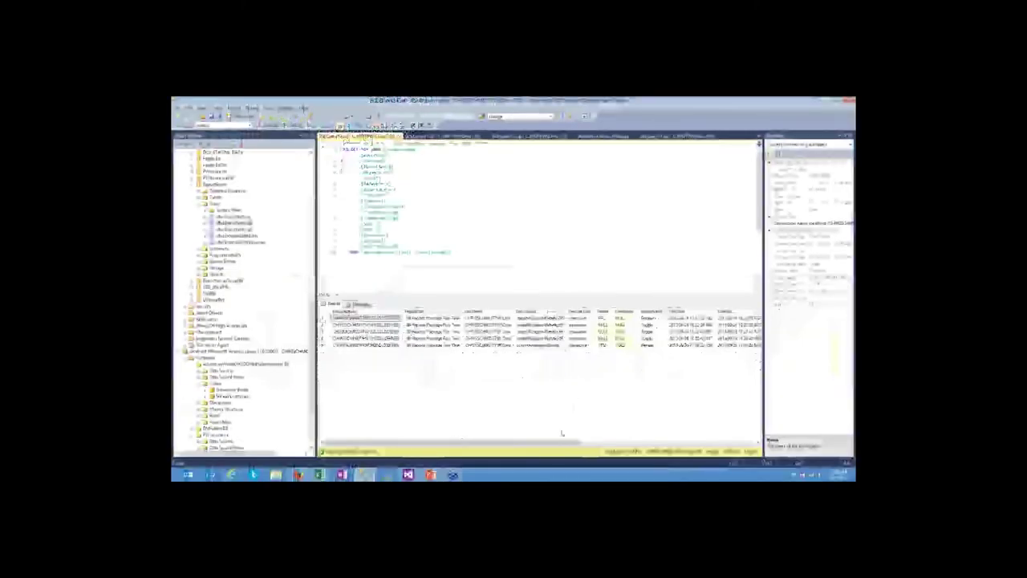
# Examine the start time, data retrieval, processing and status columns across the ExecutionLog2 results
pyautogui.hscroll(3, 608, 429)
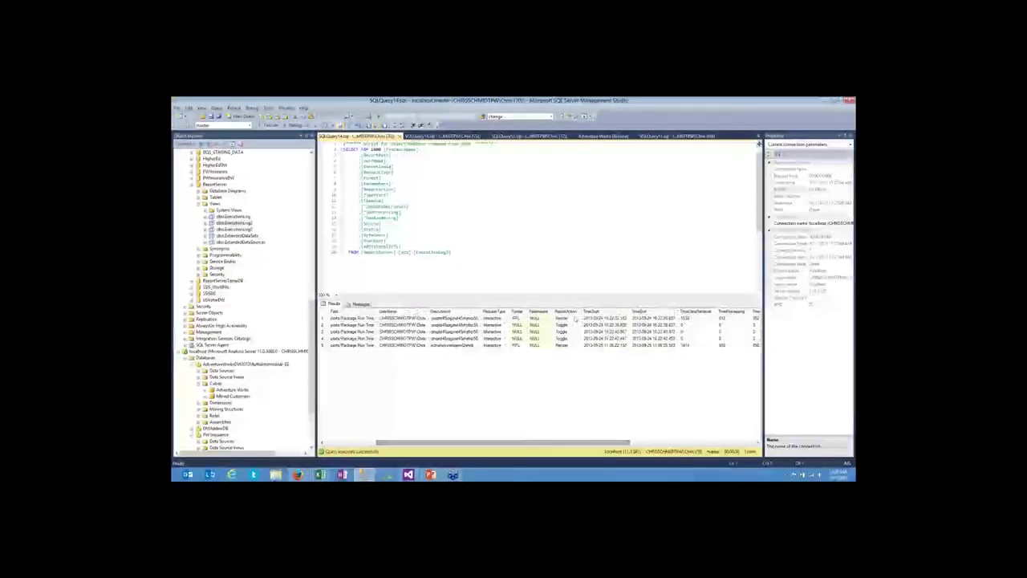
pyautogui.moveTo(594, 325); pyautogui.dragTo(606, 338)
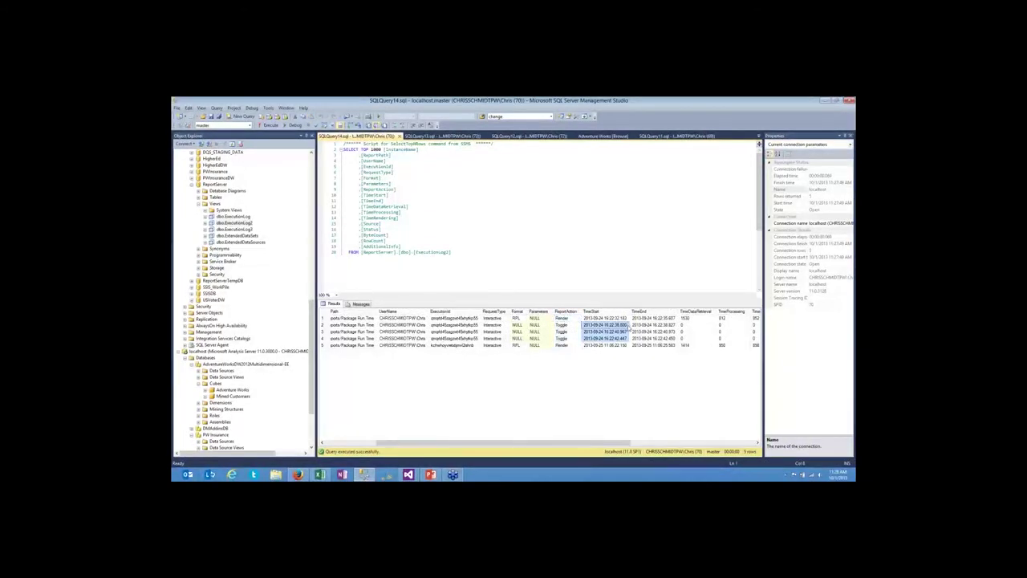
pyautogui.moveTo(682, 318); pyautogui.dragTo(739, 353)
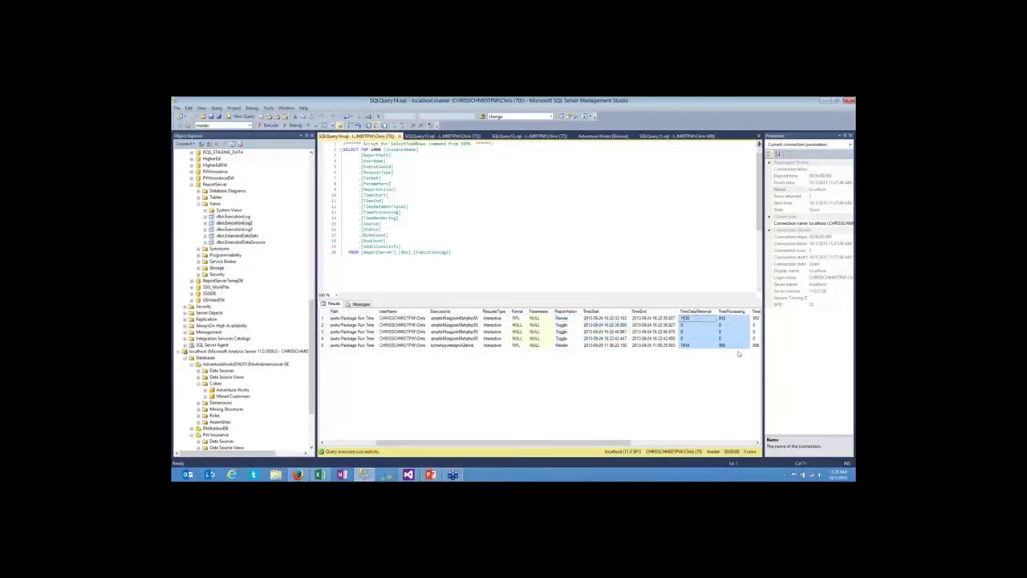
pyautogui.click(730, 345)
pyautogui.moveTo(630, 446); pyautogui.dragTo(750, 446)
pyautogui.moveTo(609, 318); pyautogui.dragTo(610, 346)
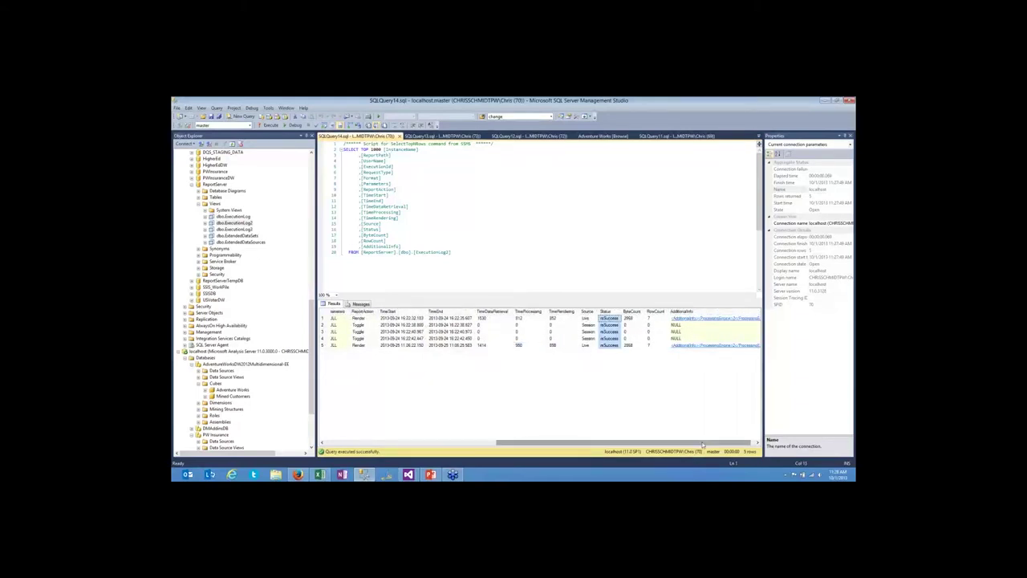
pyautogui.moveTo(634, 446); pyautogui.dragTo(587, 446)
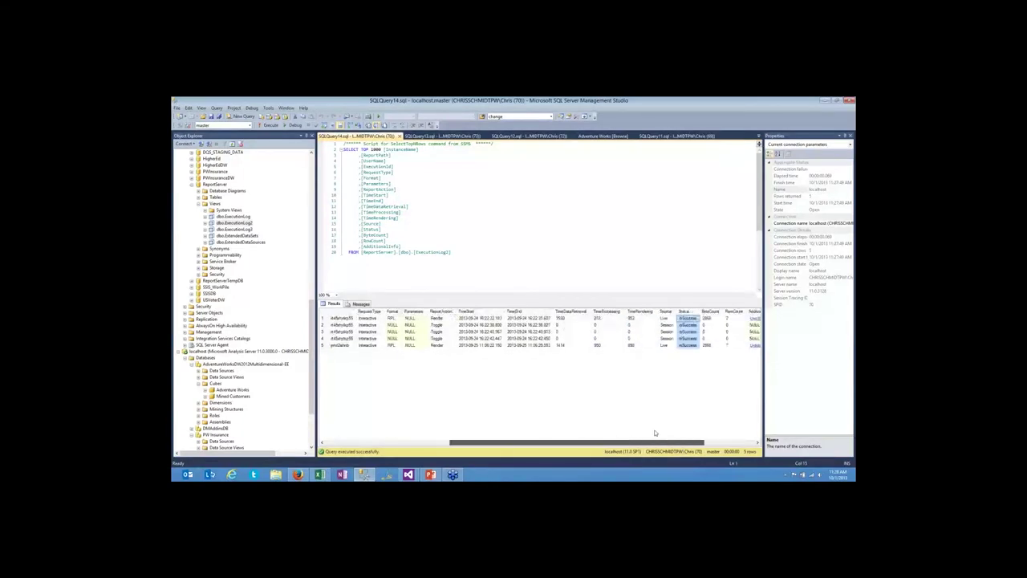
pyautogui.moveTo(655, 443); pyautogui.dragTo(460, 447)
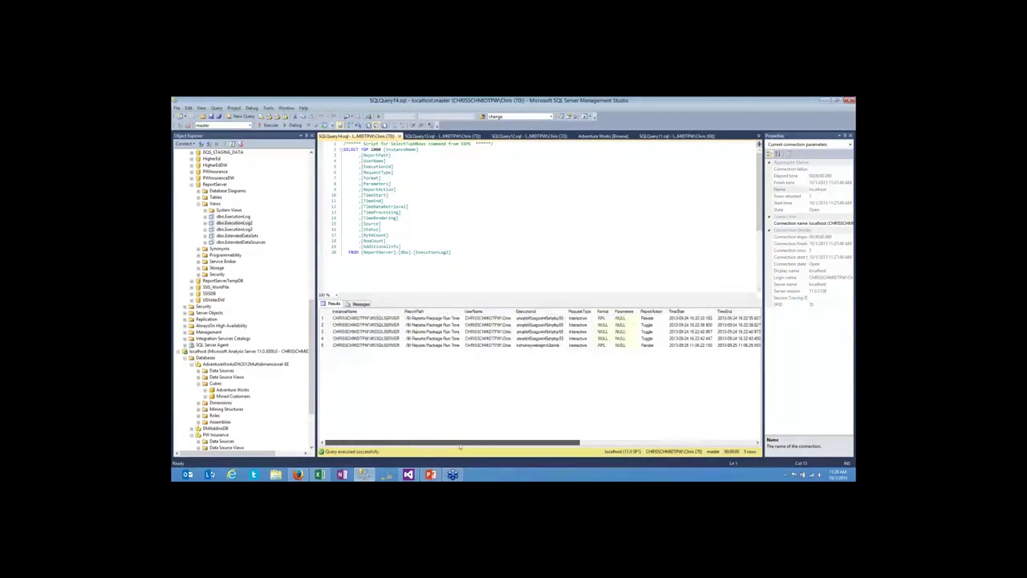
pyautogui.hscroll(4, 541, 431)
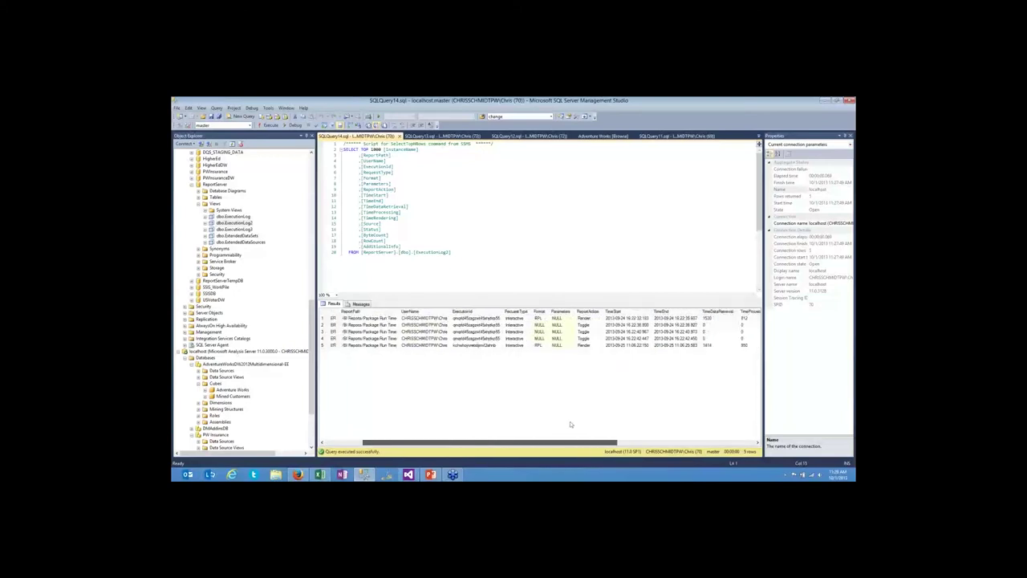
pyautogui.hscroll(-5, 575, 423)
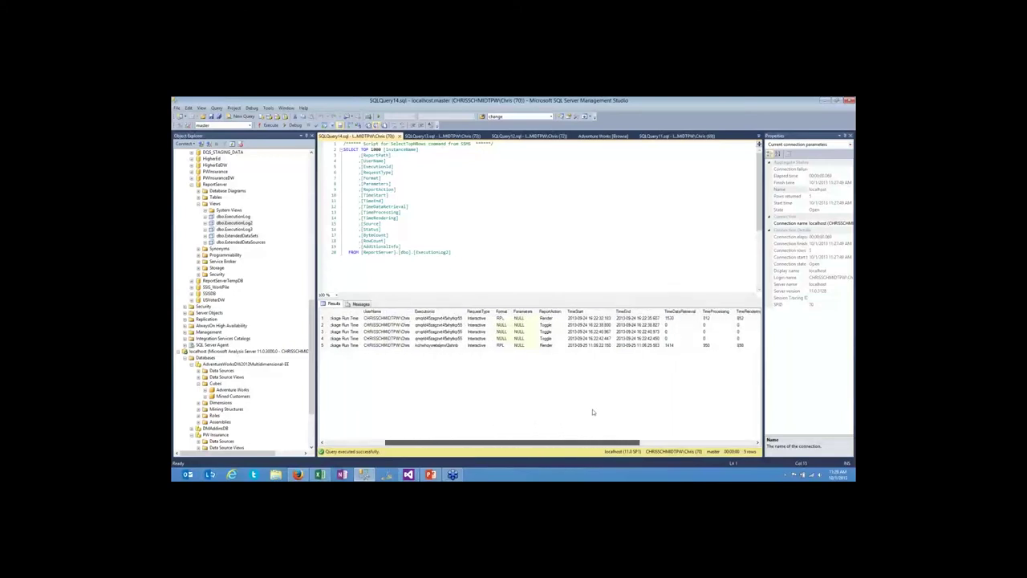
# Compare the second and first execution log rows, including their timing, row count and AdditionalInfo columns
pyautogui.click(324, 324)
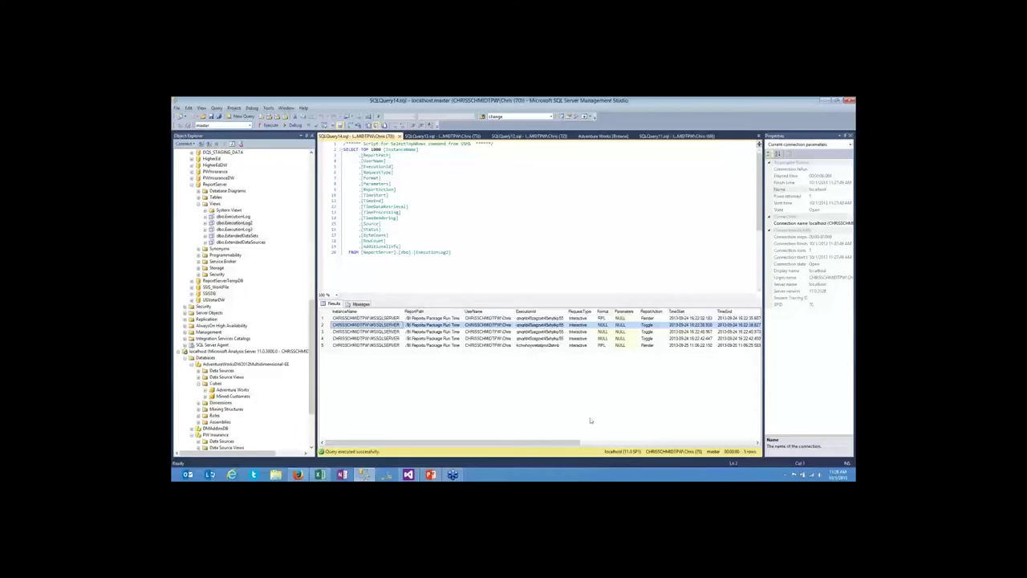
pyautogui.moveTo(587, 442); pyautogui.dragTo(698, 441)
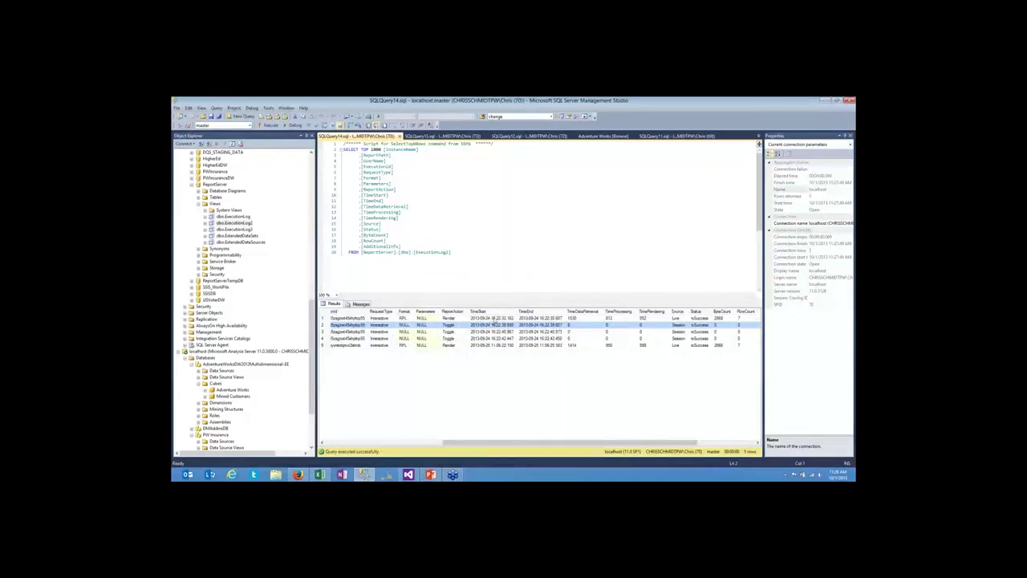
pyautogui.click(494, 319)
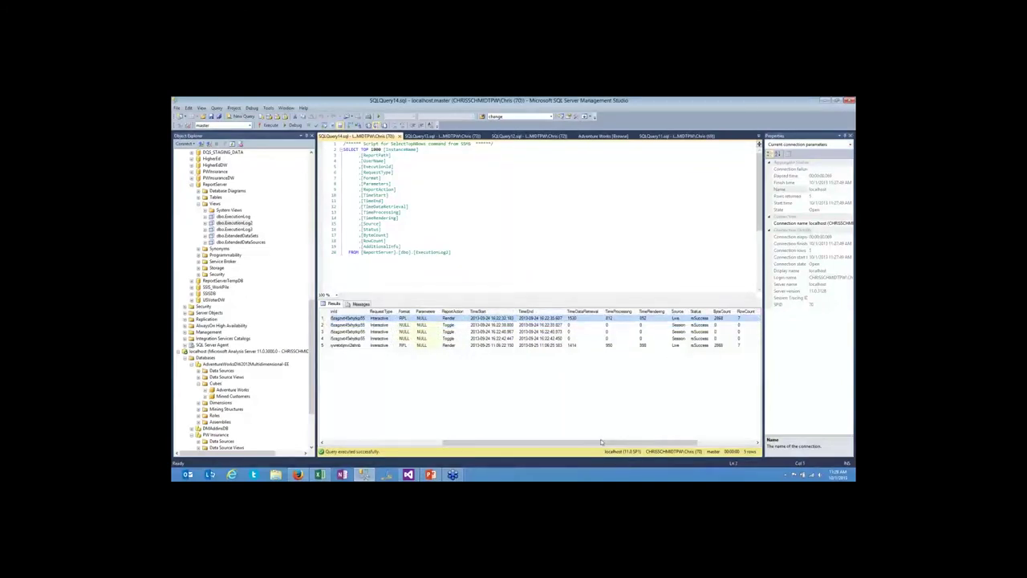
pyautogui.moveTo(601, 443); pyautogui.dragTo(655, 442)
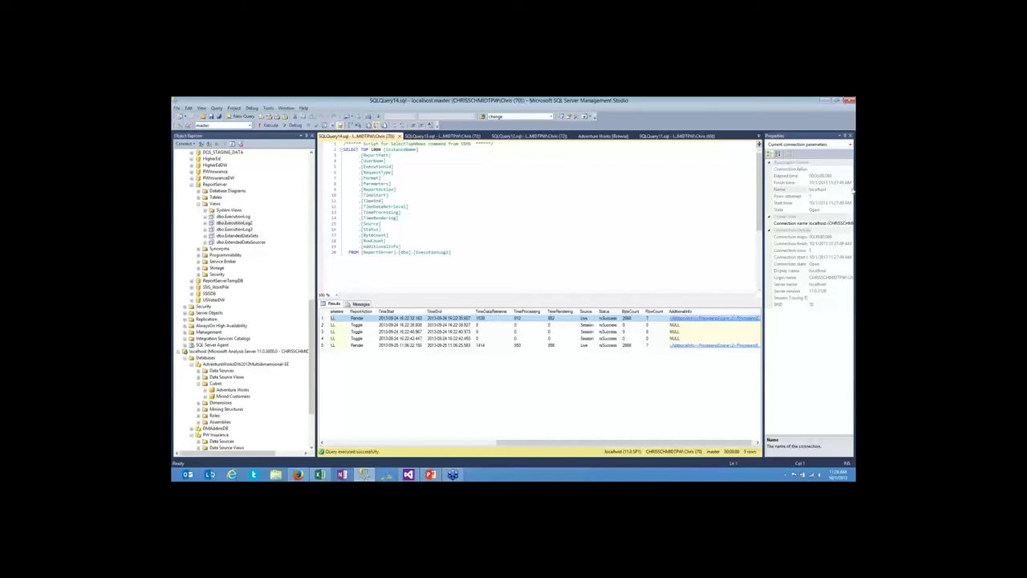
pyautogui.click(853, 191)
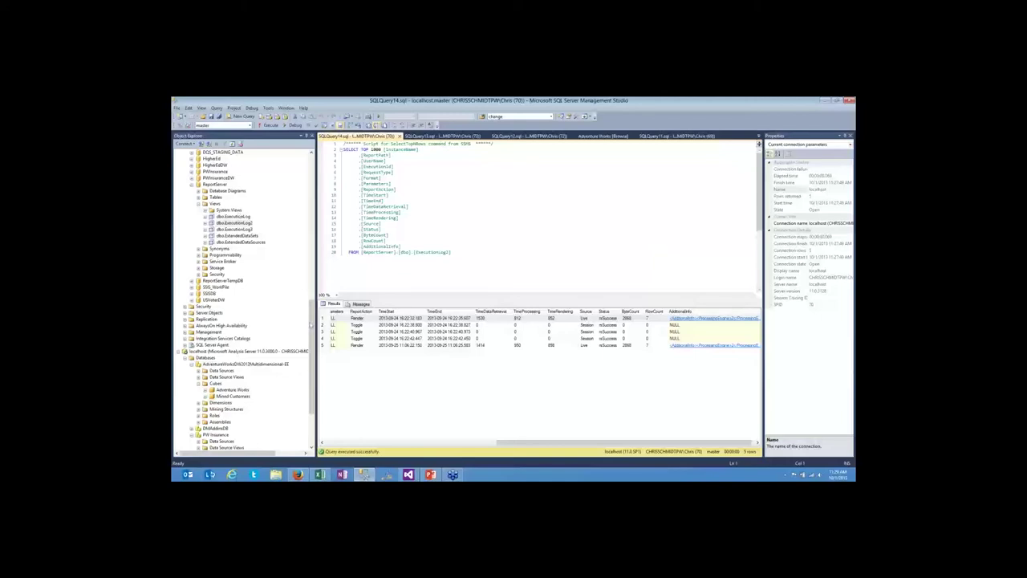
pyautogui.moveTo(695, 446); pyautogui.dragTo(494, 433)
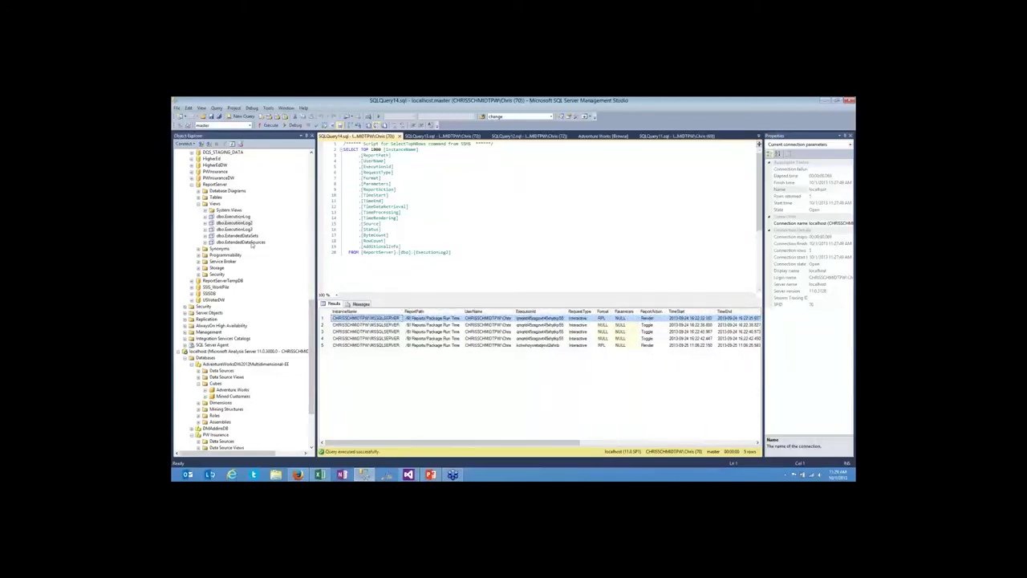
# Expand the ReportServer tables and select the top 1000 rows of dbo.Subscriptions
pyautogui.doubleClick(221, 200)
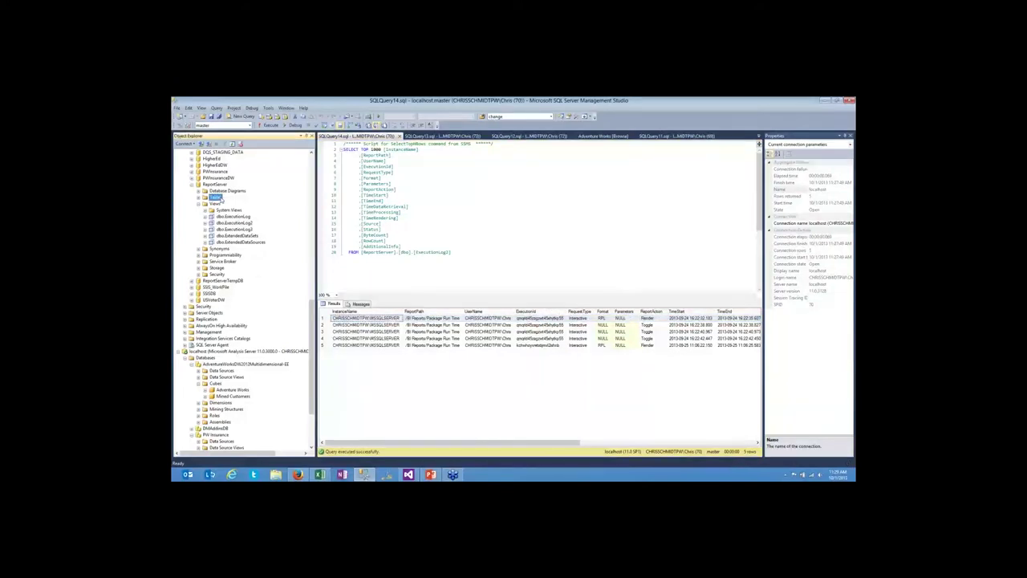
pyautogui.scroll(-2, 239, 347)
pyautogui.scroll(-1, 239, 347)
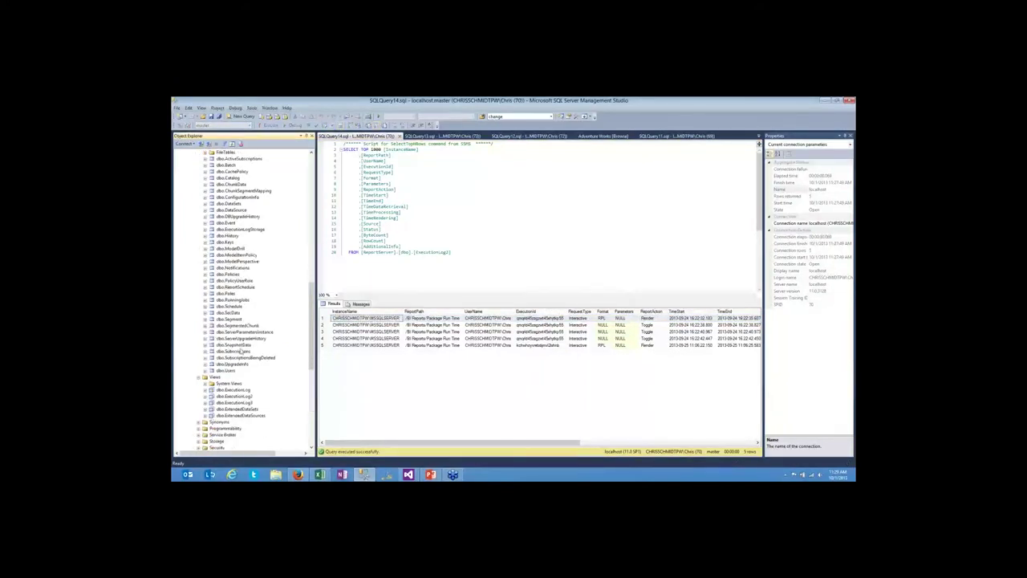
pyautogui.rightClick(241, 351)
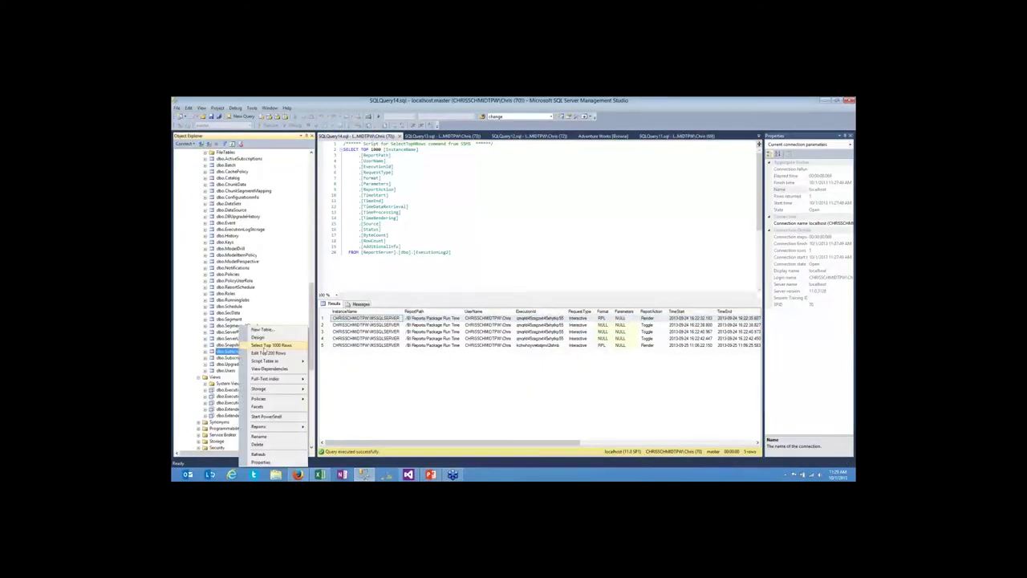
pyautogui.click(267, 345)
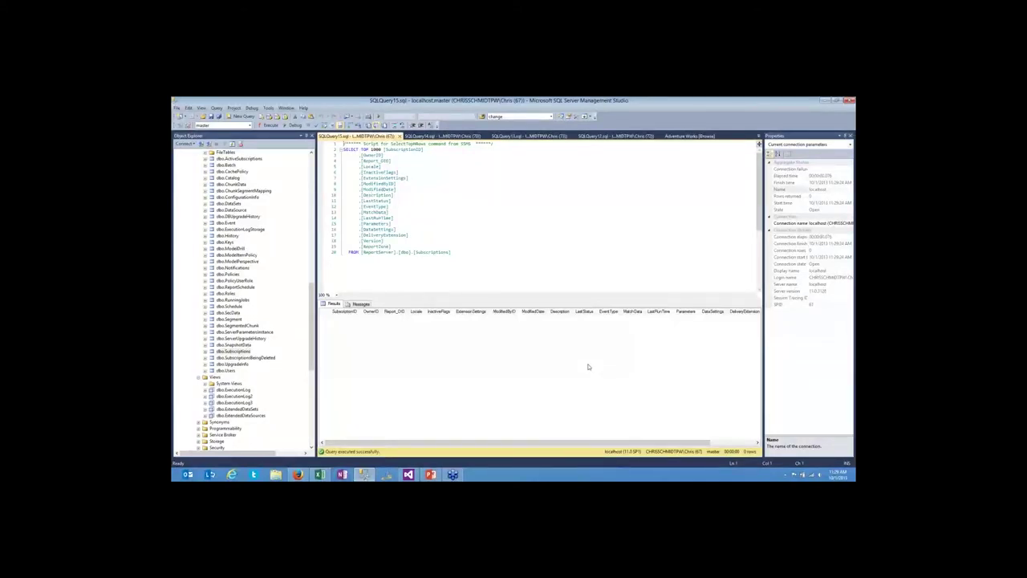
# Query the top 1000 rows of dbo.ExecutionLog2 again and highlight the first UserName values in the results
pyautogui.rightClick(234, 396)
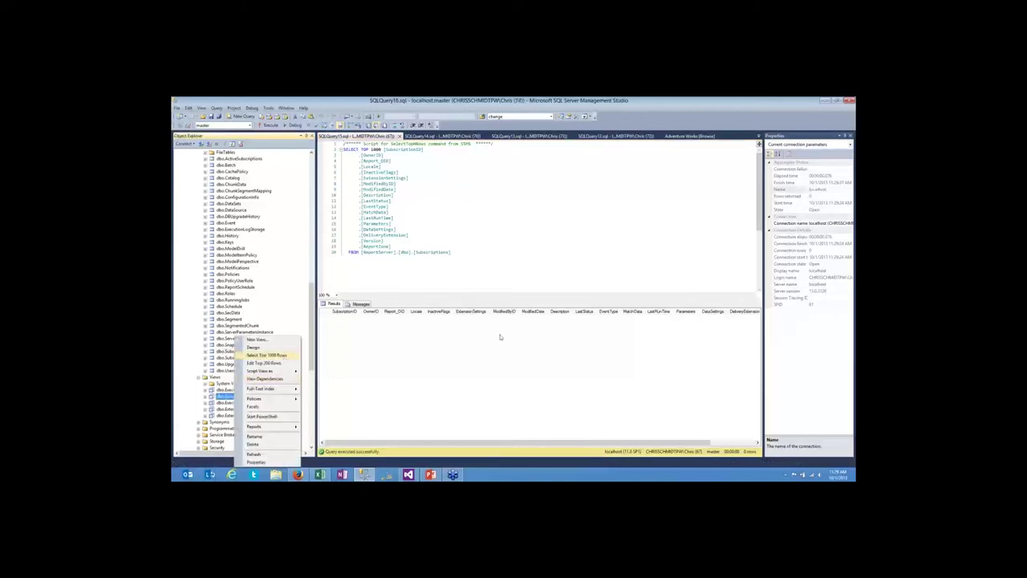
pyautogui.click(266, 354)
pyautogui.moveTo(488, 318); pyautogui.dragTo(511, 332)
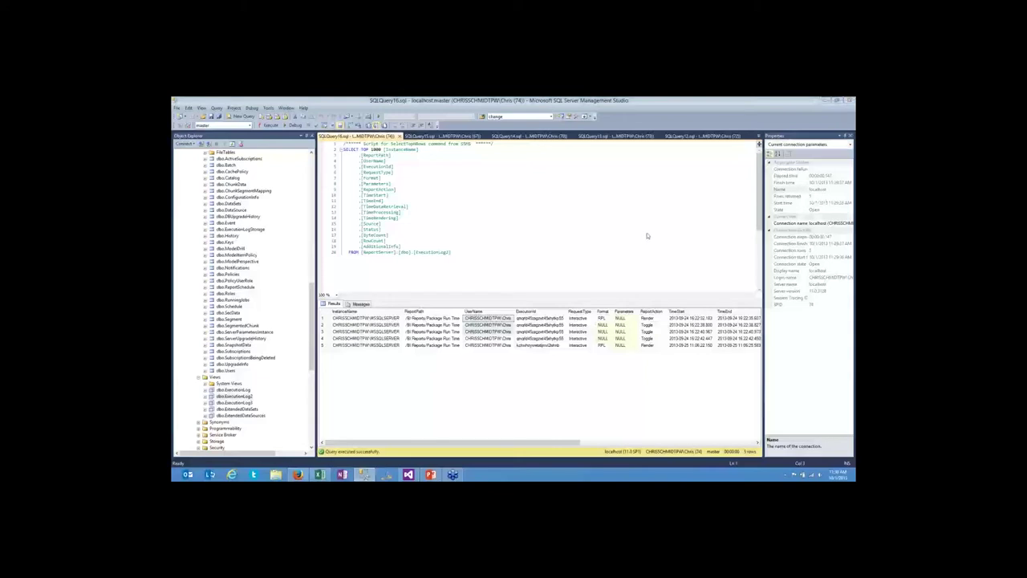
# Go back to the BIManager database in the object tree and examine its ssrs dimension and fact tables
pyautogui.click(497, 245)
pyautogui.moveTo(312, 329); pyautogui.dragTo(312, 337)
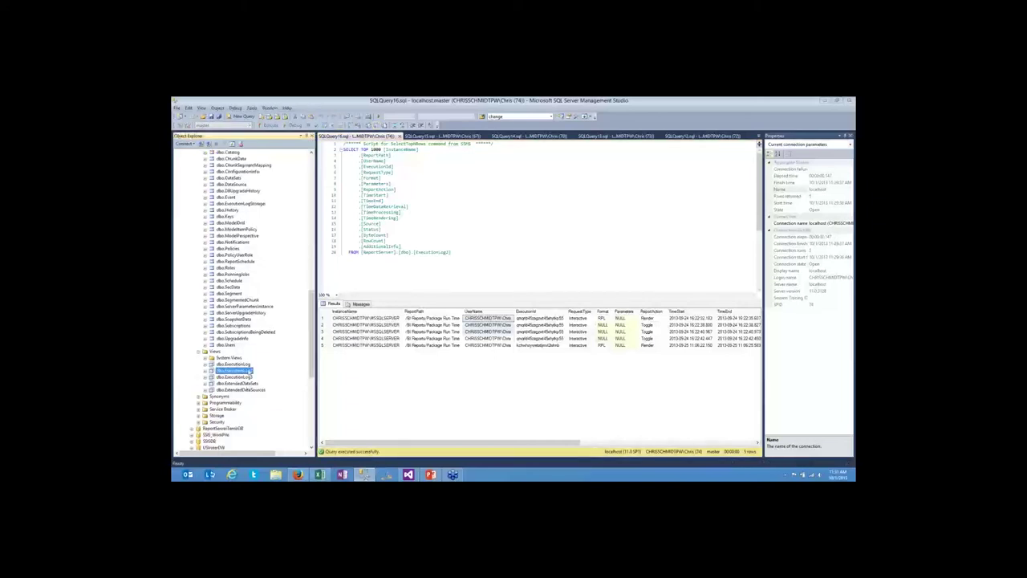
pyautogui.scroll(20, 249, 207)
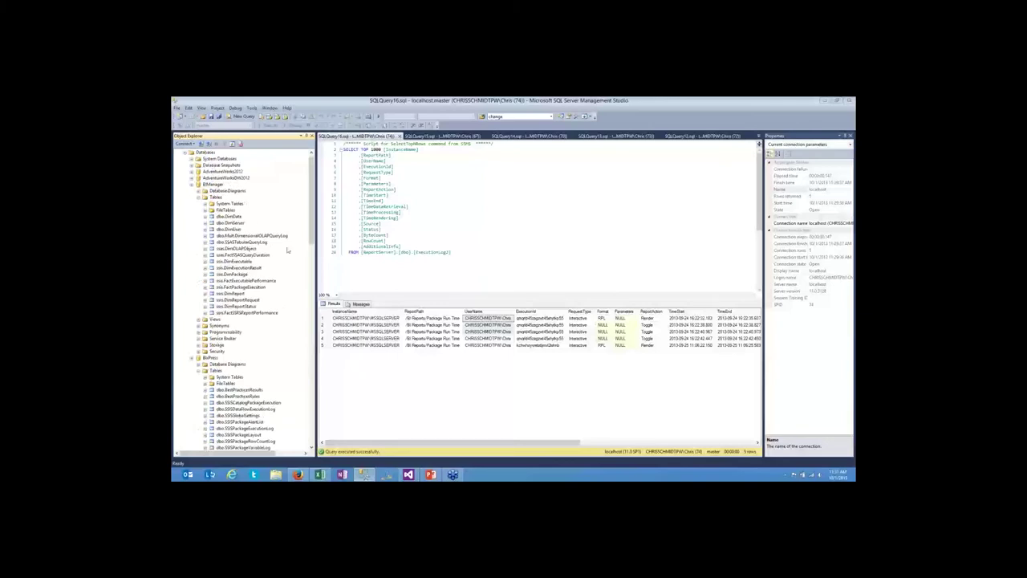
pyautogui.scroll(-3, 310, 238)
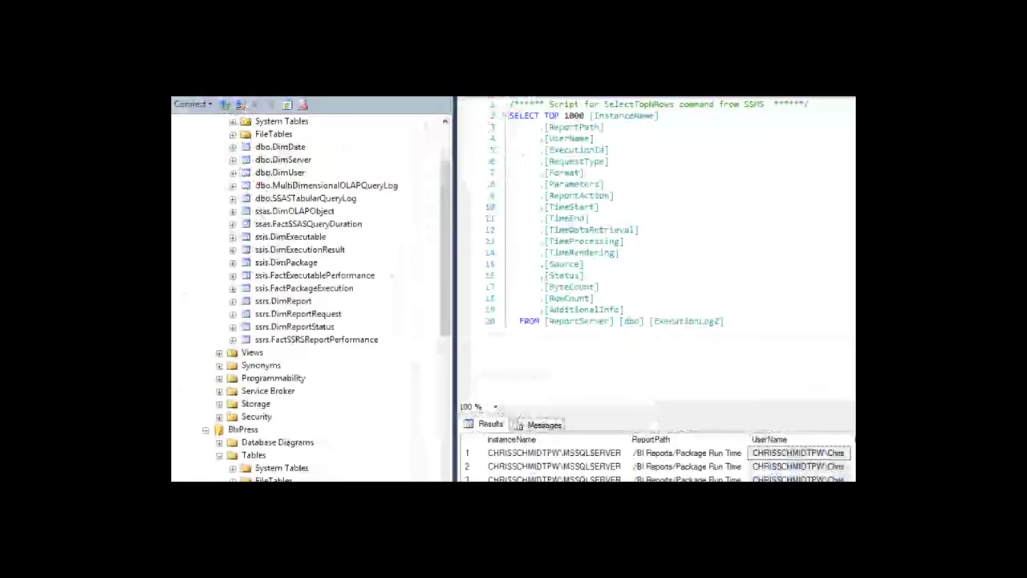
# Filter the BIManager database's tables to those whose schema contains ssrs
pyautogui.rightClick(215, 183)
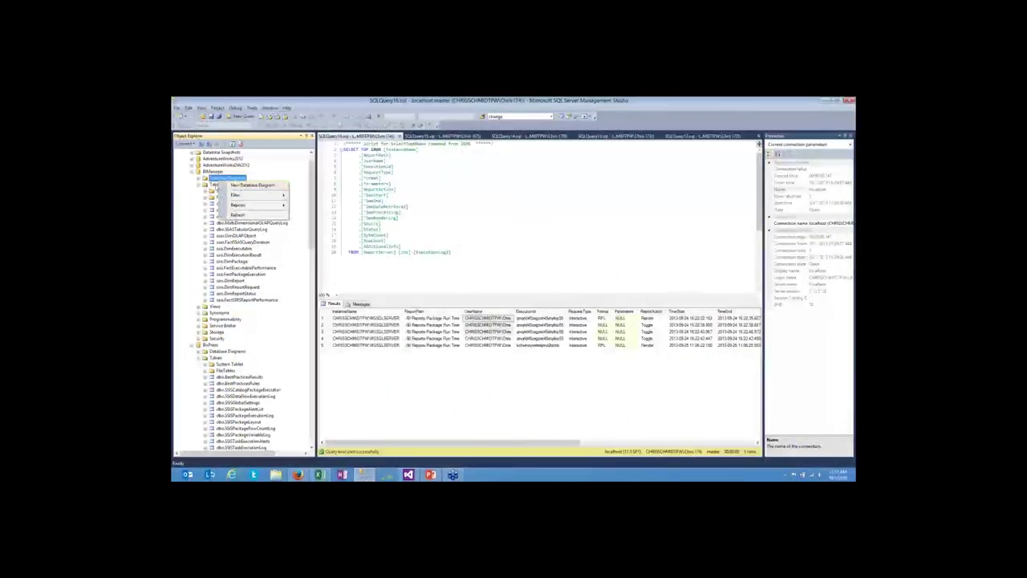
pyautogui.moveTo(240, 207)
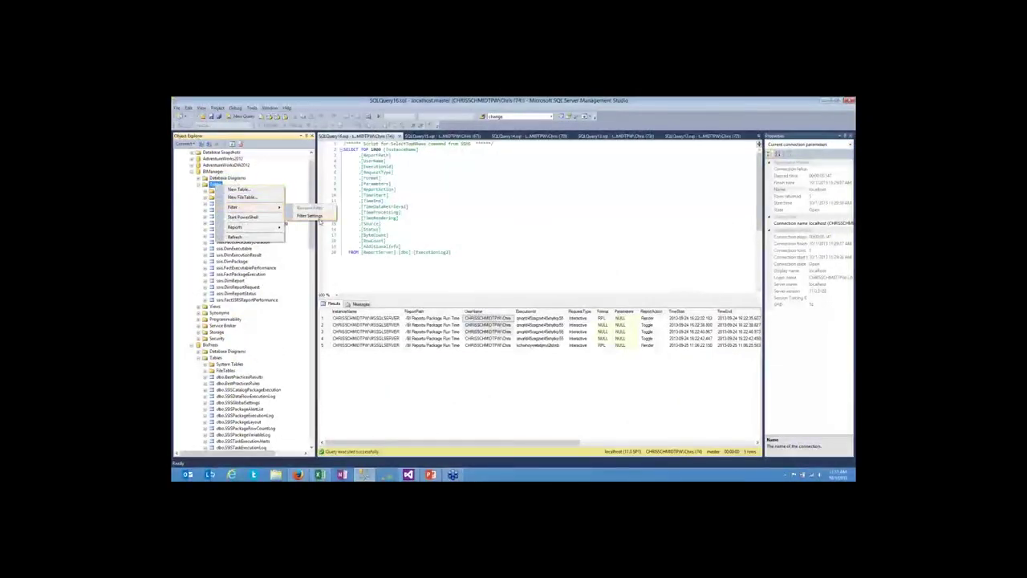
pyautogui.click(309, 216)
pyautogui.click(337, 173)
pyautogui.write('ssis')
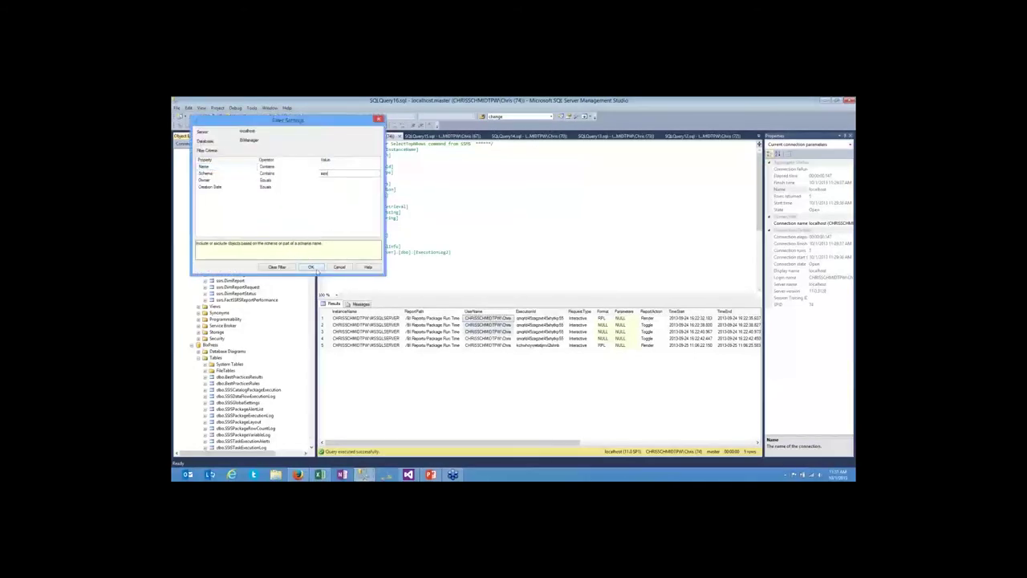
pyautogui.click(313, 268)
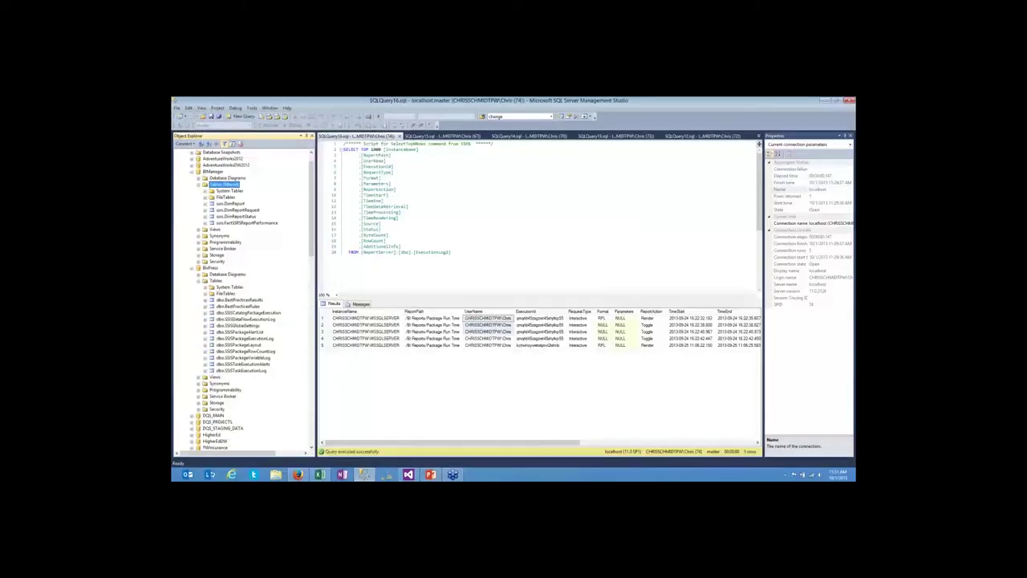
# Query the top 1000 rows of ssrs.FactSSRSReportPerformance and of ssrs.DimReport
pyautogui.rightClick(235, 222)
pyautogui.click(266, 240)
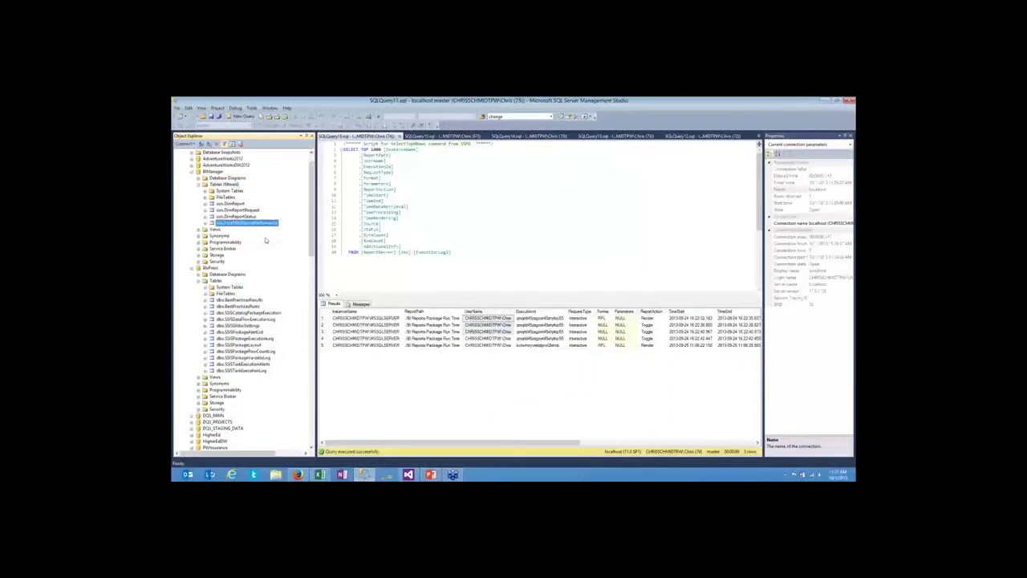
pyautogui.rightClick(231, 205)
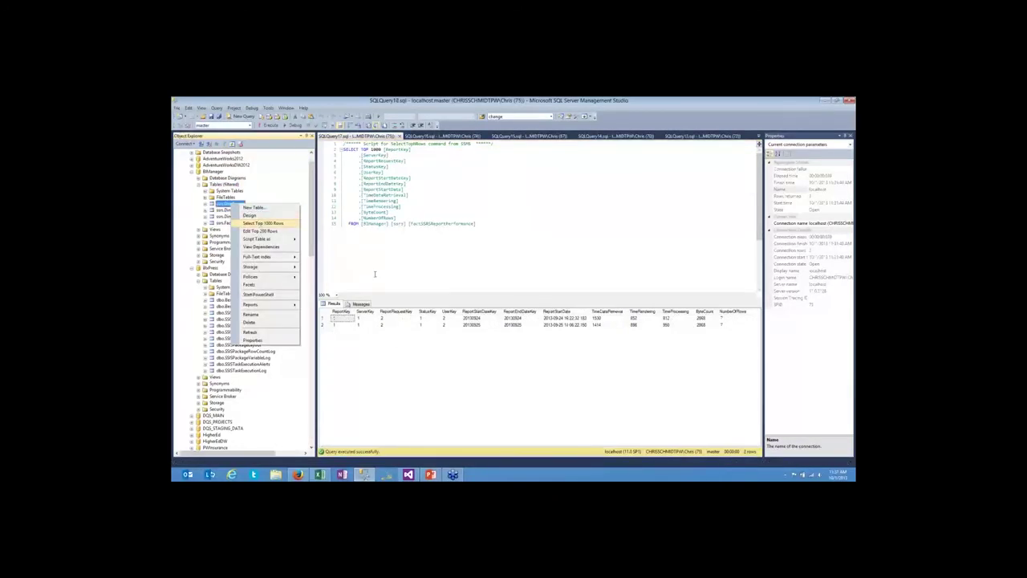
pyautogui.click(258, 224)
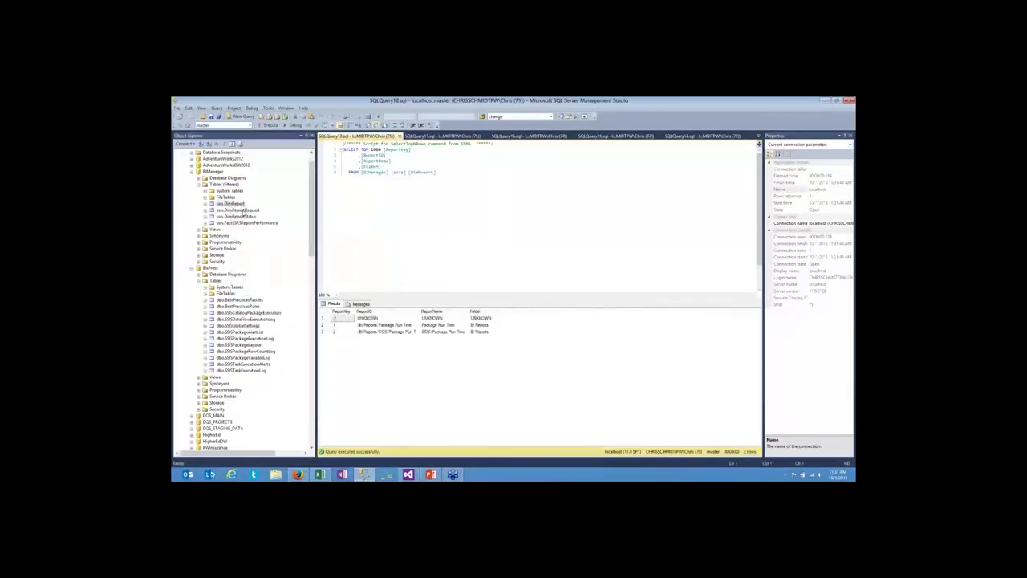
# Query the top 1000 rows of ssrs.DimReportRequest and of ssrs.DimReportStatus
pyautogui.rightClick(243, 210)
pyautogui.click(277, 231)
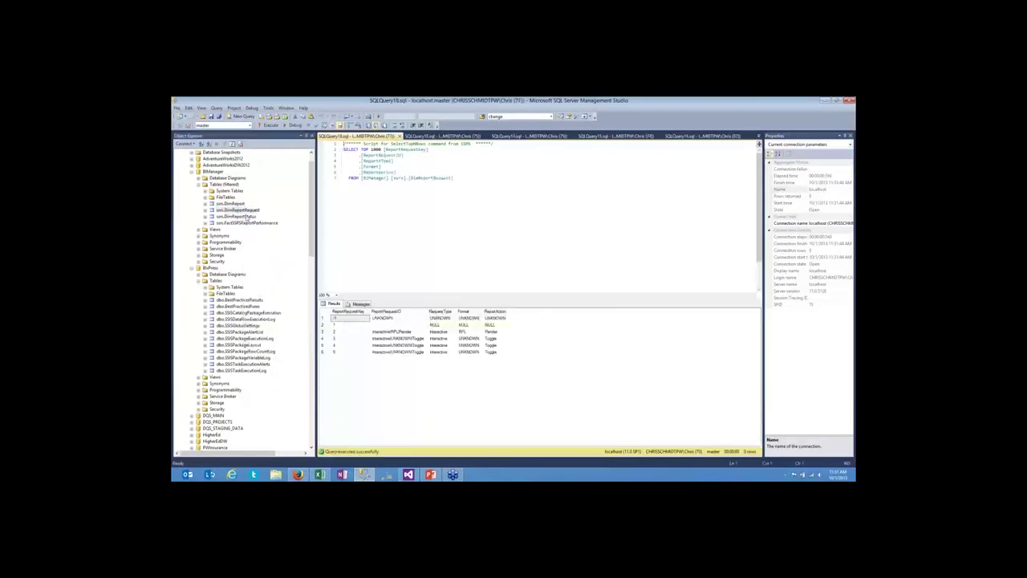
pyautogui.rightClick(250, 217)
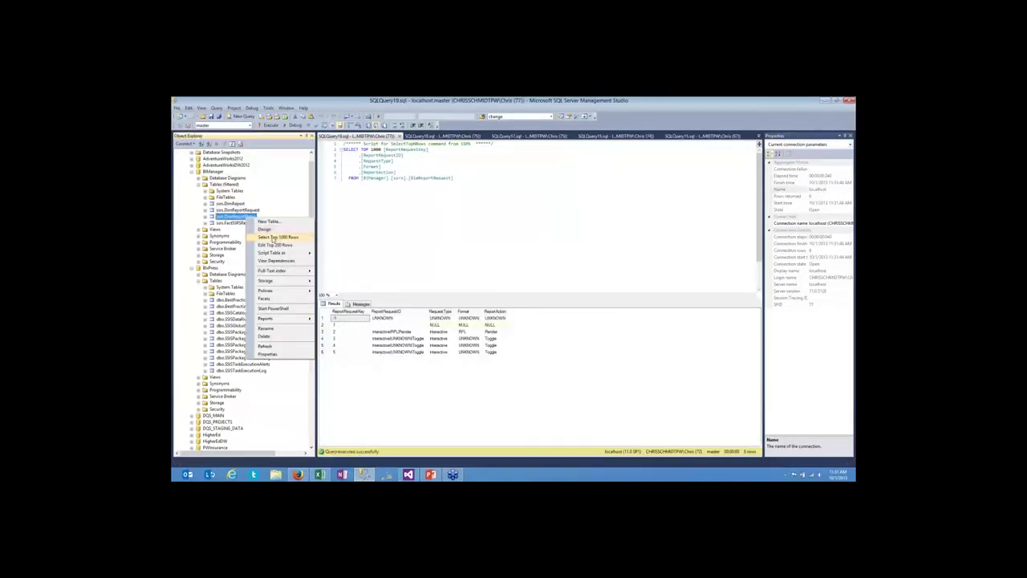
pyautogui.click(278, 237)
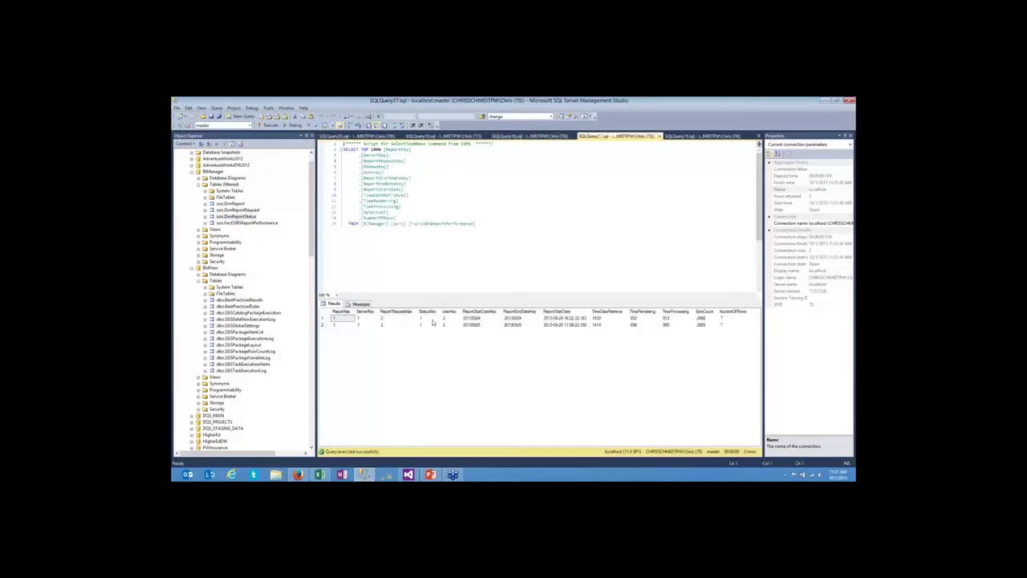
# Return to the FactSSRSReportPerformance results and highlight the data retrieval, rendering and processing times of both rows
pyautogui.moveTo(429, 320); pyautogui.dragTo(665, 330)
pyautogui.click(481, 324)
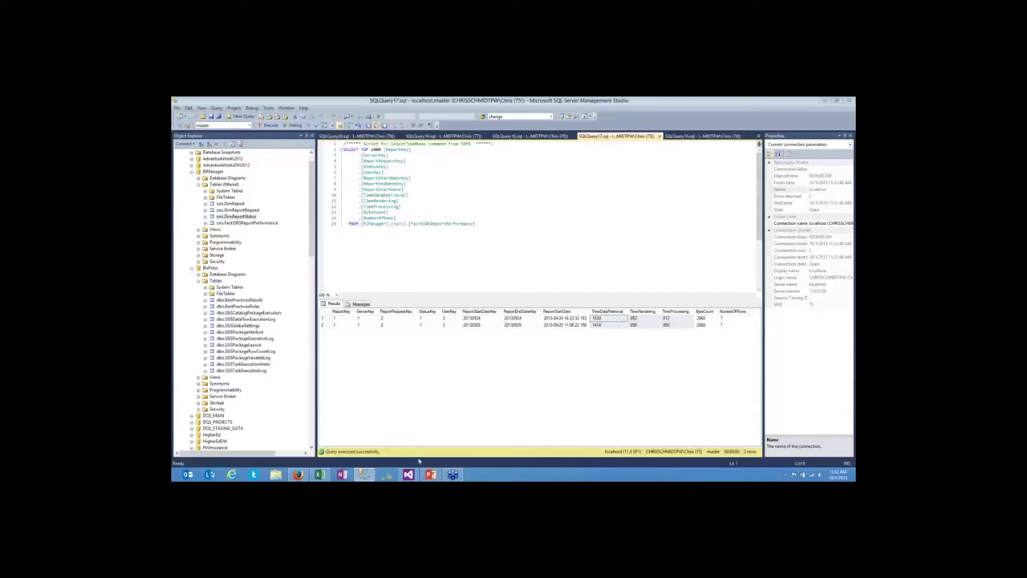
pyautogui.moveTo(408, 475)
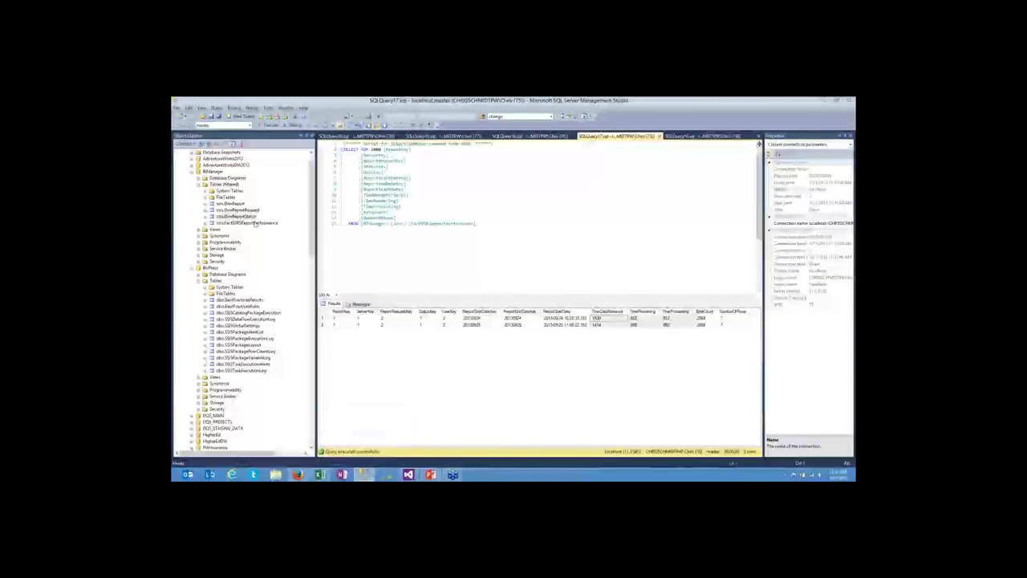
pyautogui.rightClick(257, 223)
pyautogui.press('Escape')
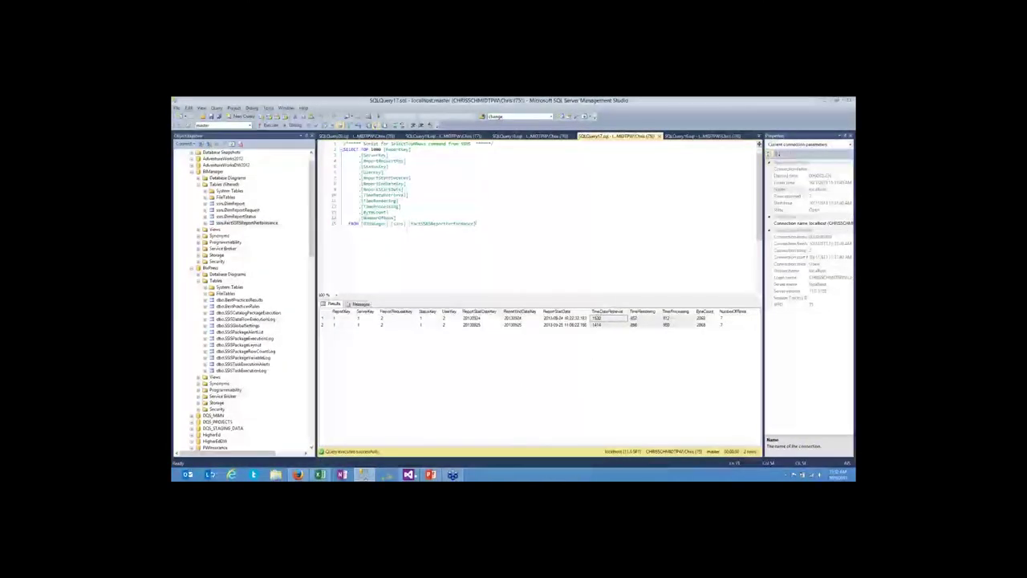
# Switch to the BI Manager Solution in Visual Studio, close the FactSSASQueryDuration package and open the BI Reporting.bim model
pyautogui.moveTo(411, 474)
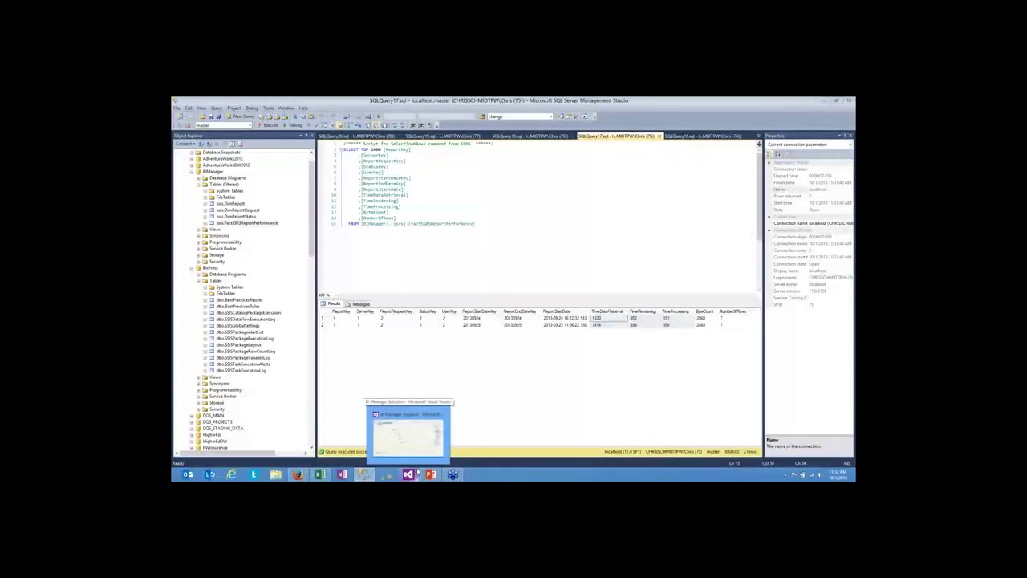
pyautogui.click(408, 434)
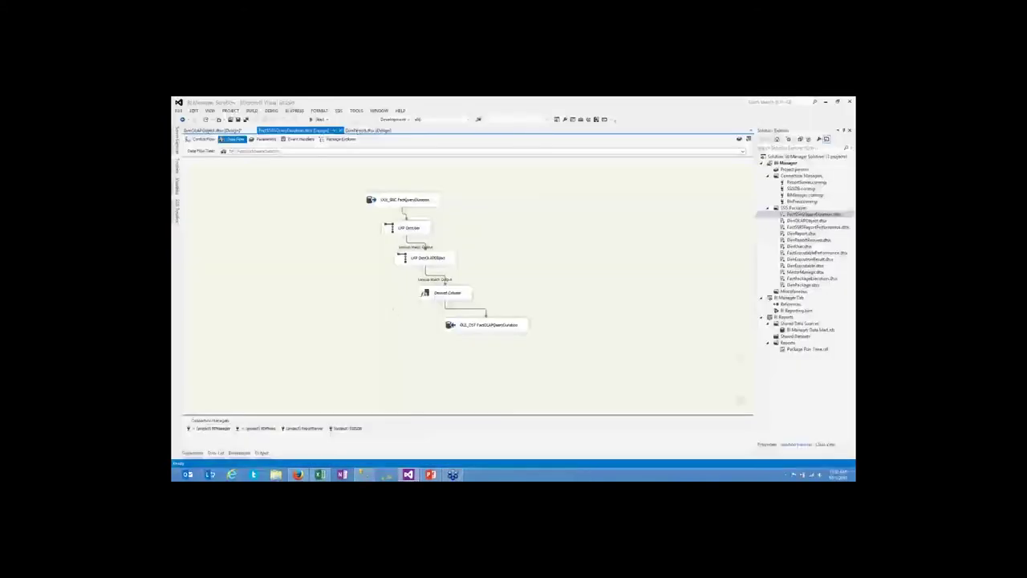
pyautogui.click(340, 130)
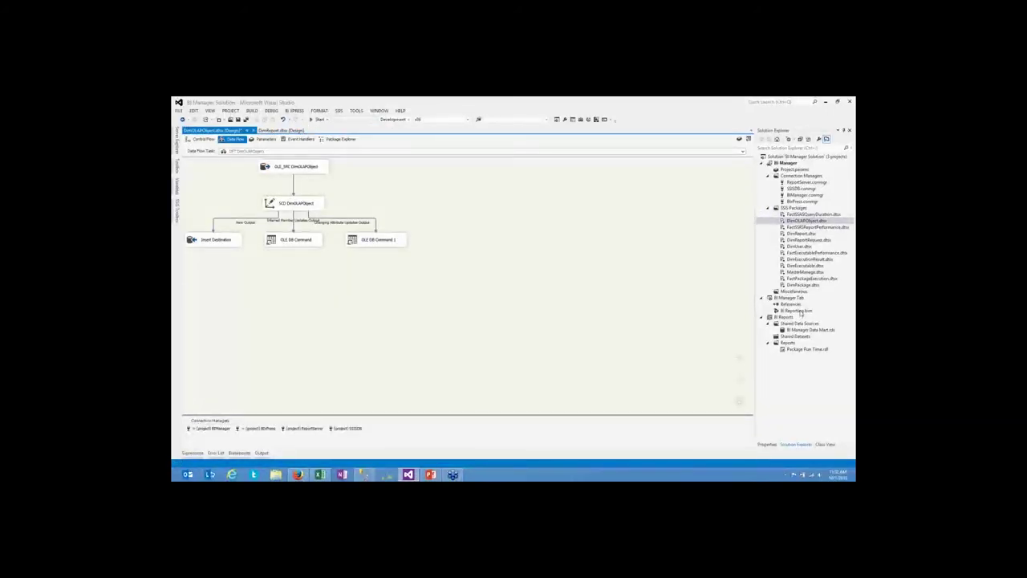
pyautogui.doubleClick(799, 311)
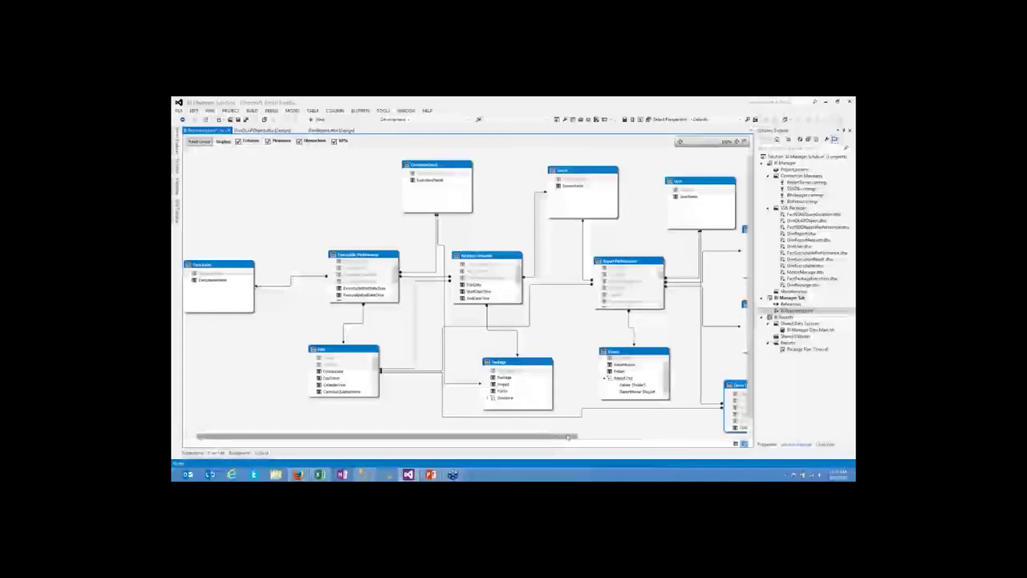
# Examine Report Performance and Query Duration in the model diagram, then view both tables' data and measures in the grid
pyautogui.moveTo(568, 437); pyautogui.dragTo(737, 434)
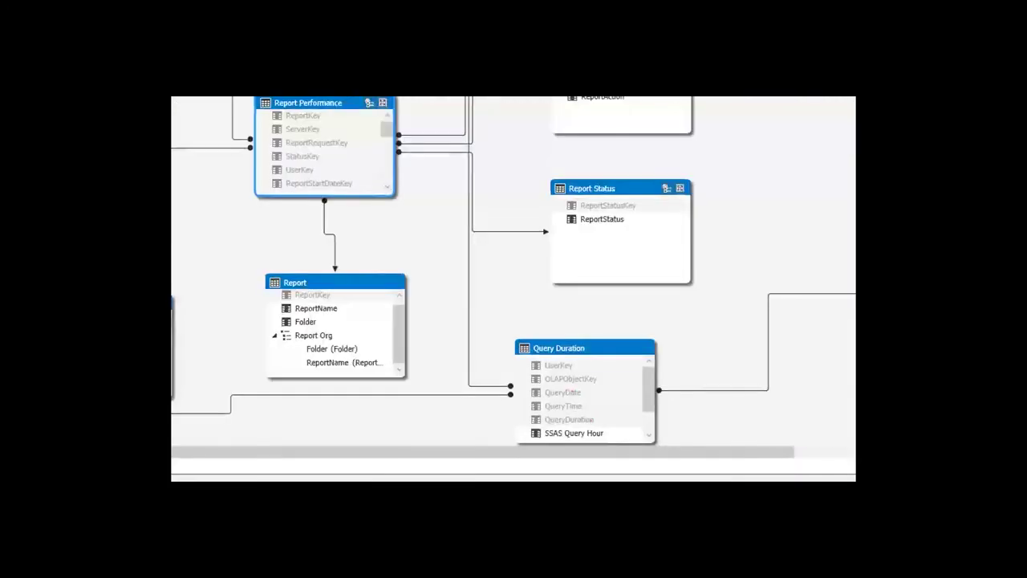
pyautogui.moveTo(549, 376); pyautogui.dragTo(651, 416)
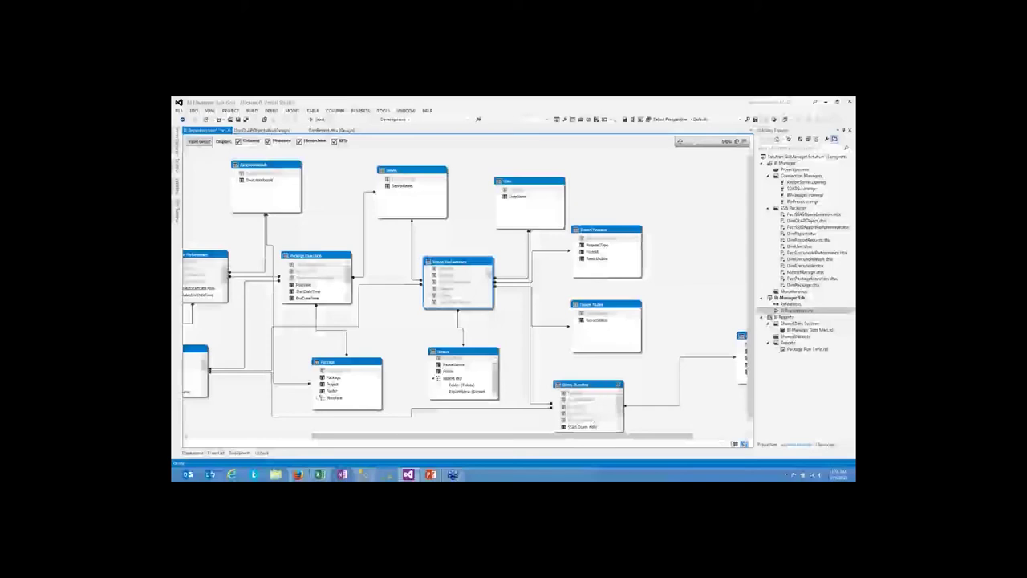
pyautogui.click(735, 442)
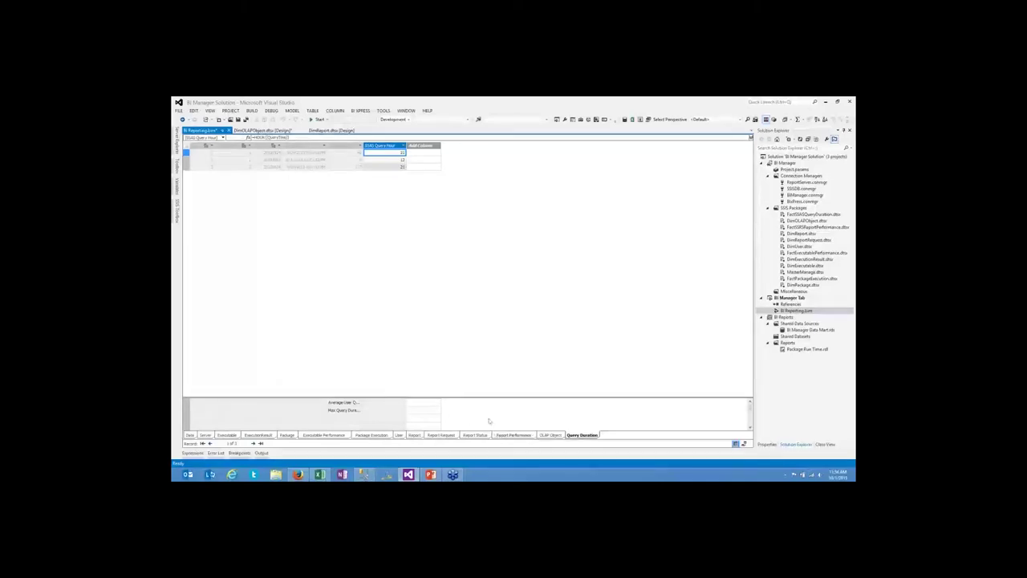
pyautogui.click(511, 435)
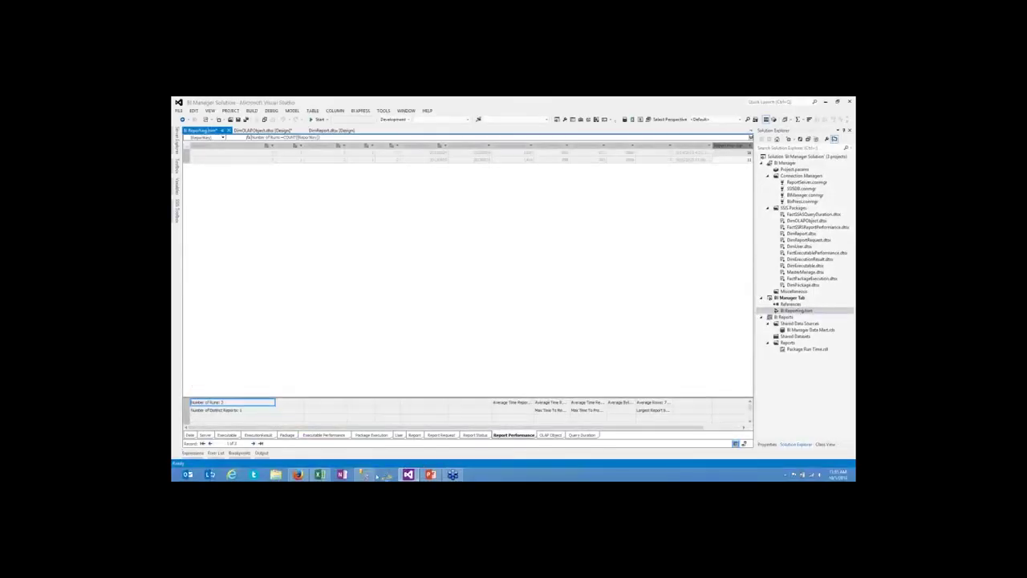
# Switch to SQL Server Management Studio, query the top 1000 rows of ReportServer's dbo.ExecutionLog2 view and review the columns through AdditionalInfo
pyautogui.click(367, 475)
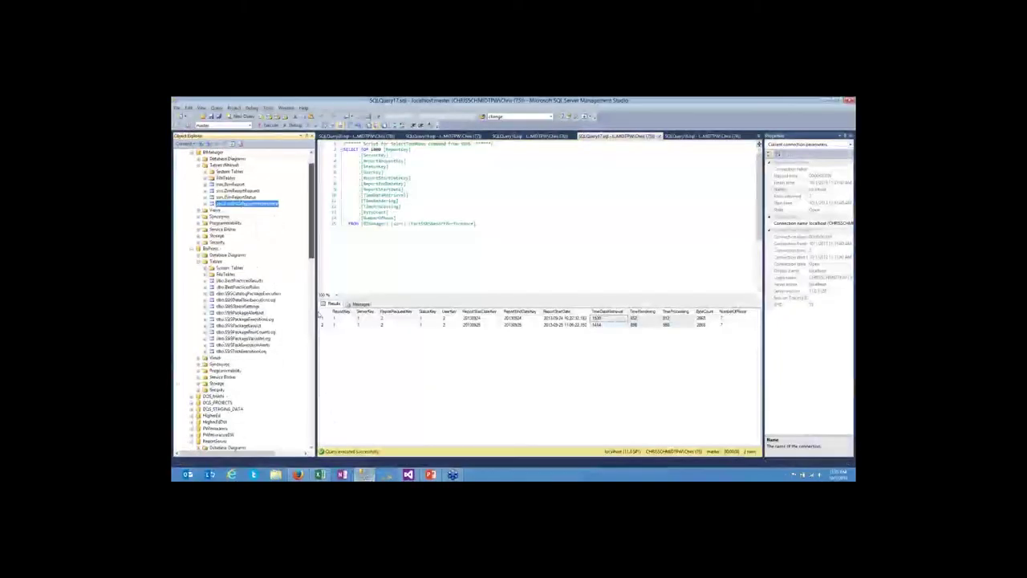
pyautogui.scroll(-5, 247, 298)
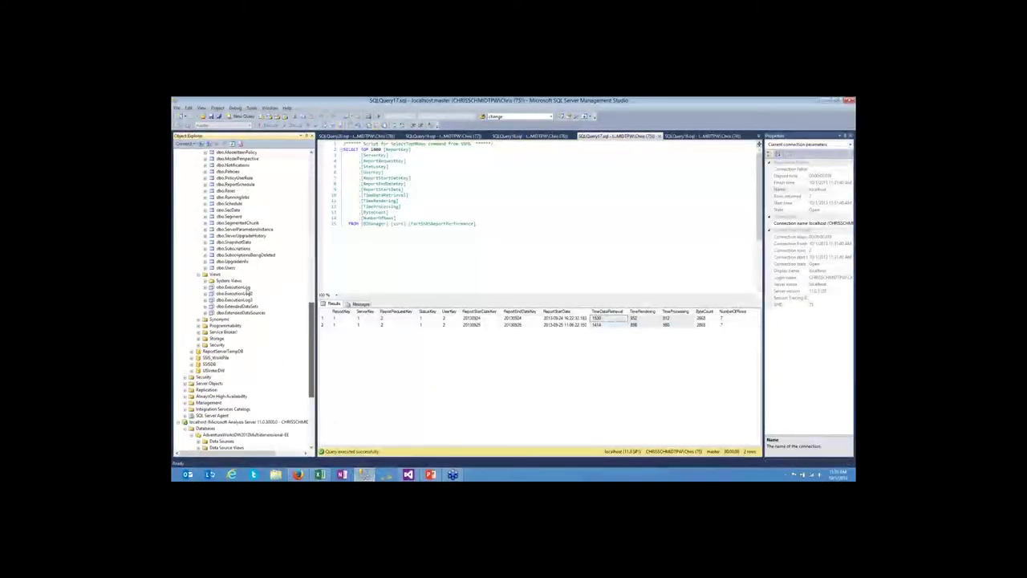
pyautogui.rightClick(247, 294)
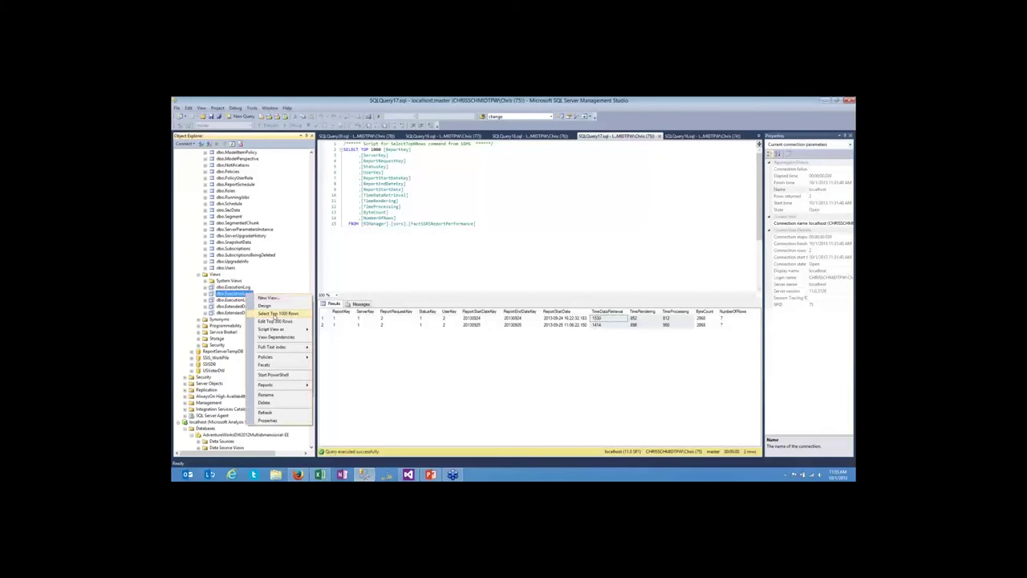
pyautogui.click(274, 314)
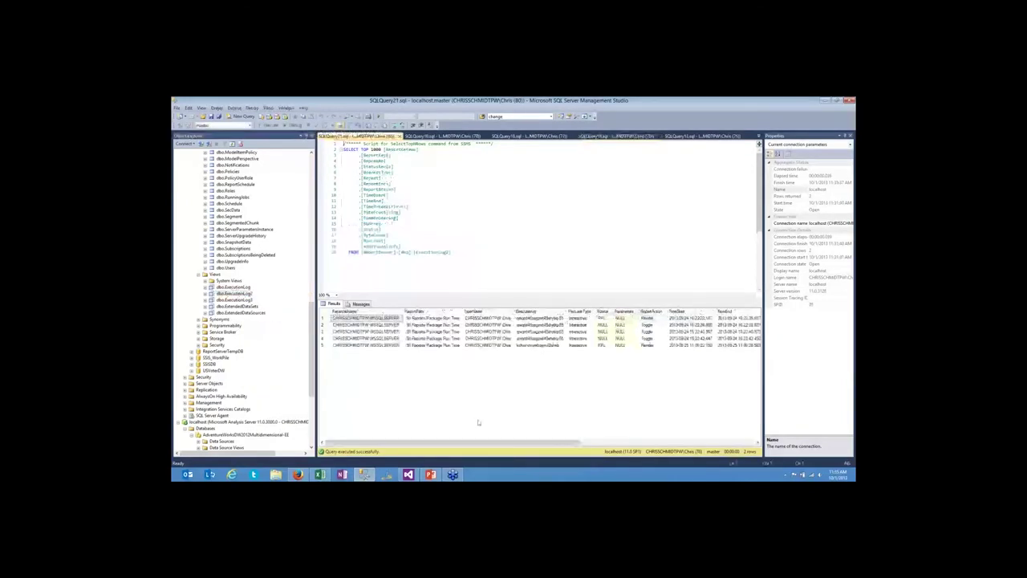
pyautogui.click(644, 442)
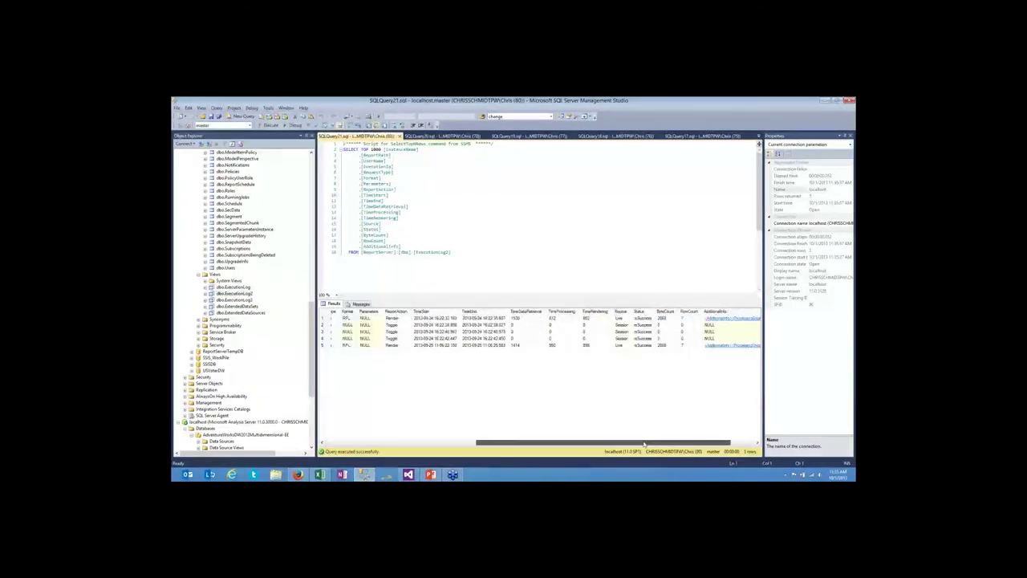
pyautogui.moveTo(645, 443); pyautogui.dragTo(684, 452)
pyautogui.moveTo(554, 442); pyautogui.dragTo(417, 442)
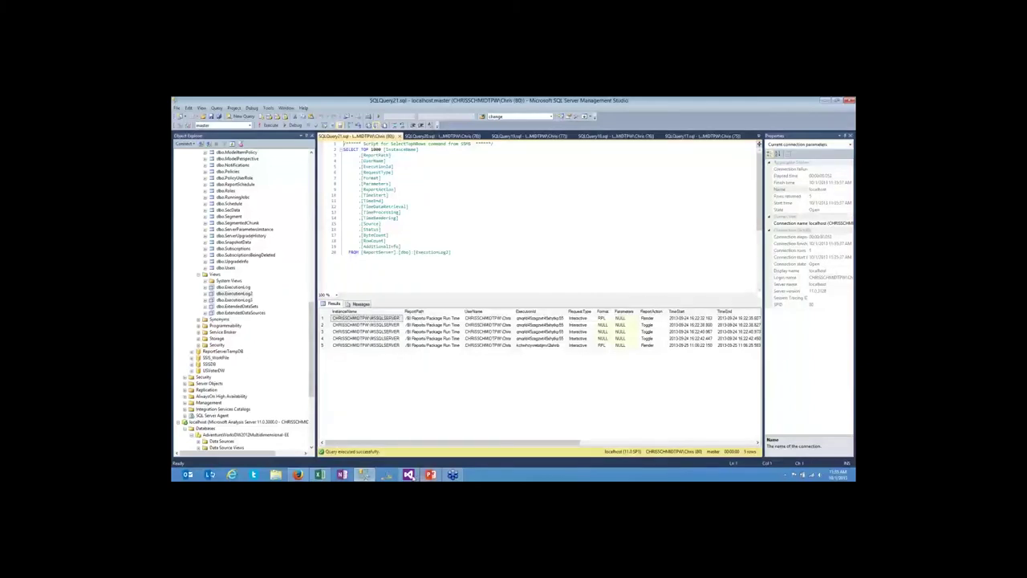
# Go back to Visual Studio and inspect Report Performance's average retrieval and maximum rendering and processing time measures, widening the TimeDataRetrieval column
pyautogui.moveTo(409, 476)
pyautogui.click(409, 441)
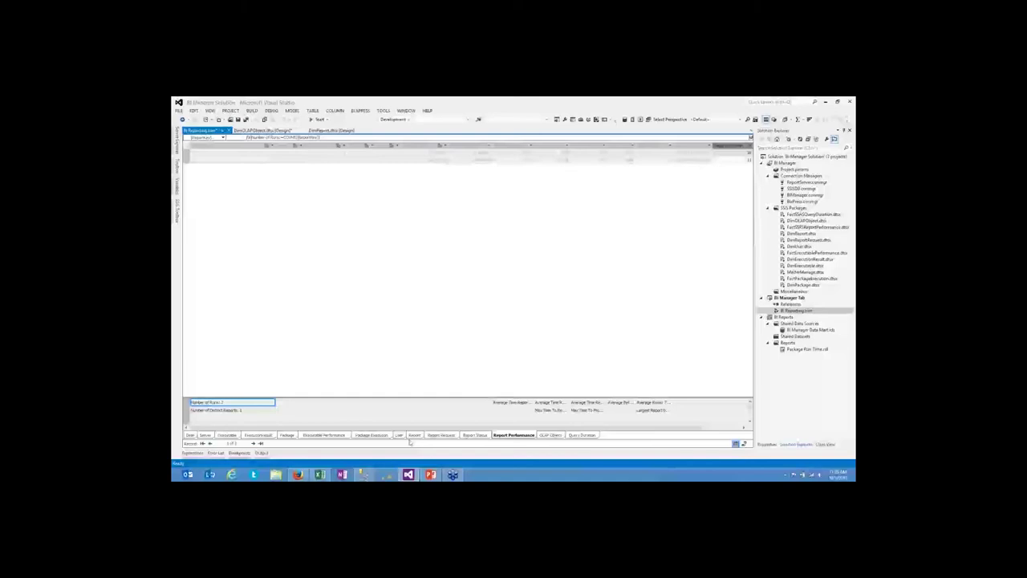
pyautogui.click(527, 404)
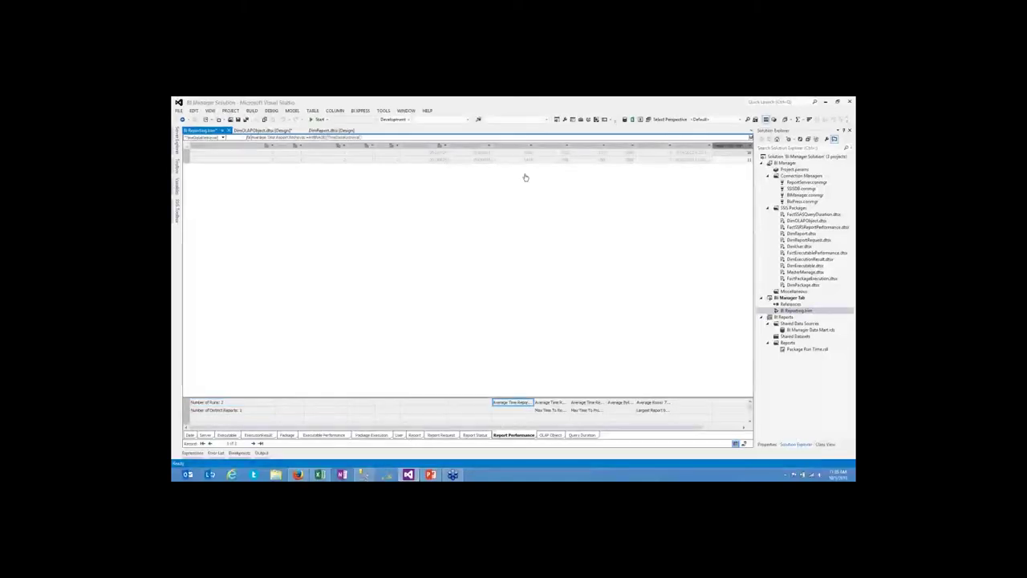
pyautogui.moveTo(533, 148); pyautogui.dragTo(550, 149)
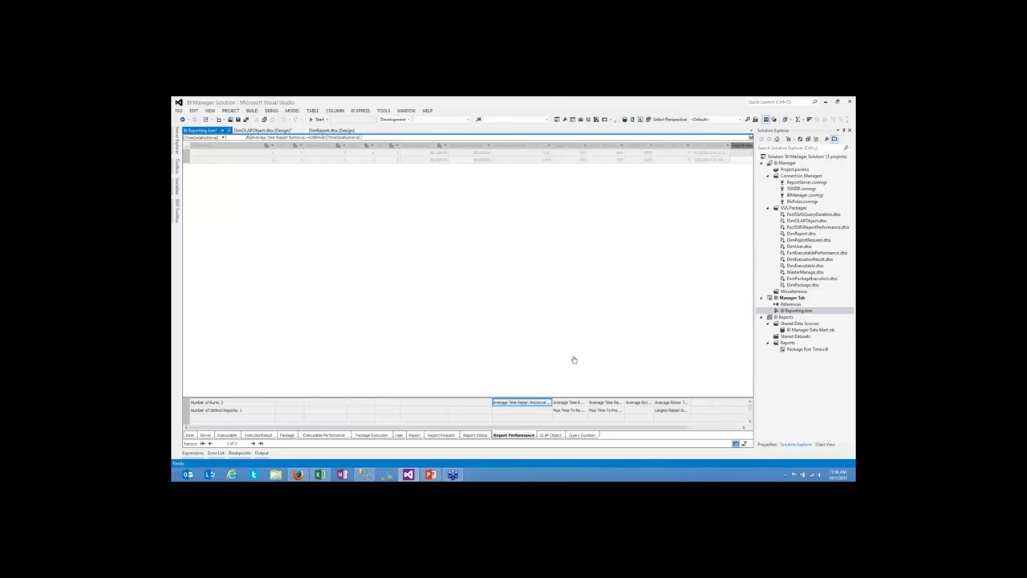
pyautogui.click(582, 411)
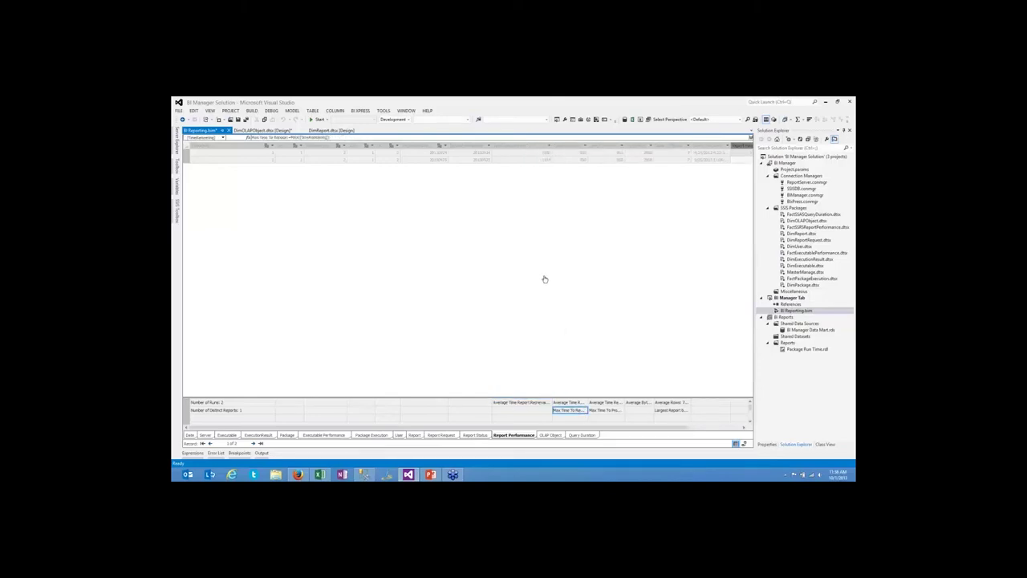
pyautogui.click(620, 411)
# View the Package Execution table's rows and average duration measures, then briefly check the Report Manager home page in the browser
pyautogui.click(373, 435)
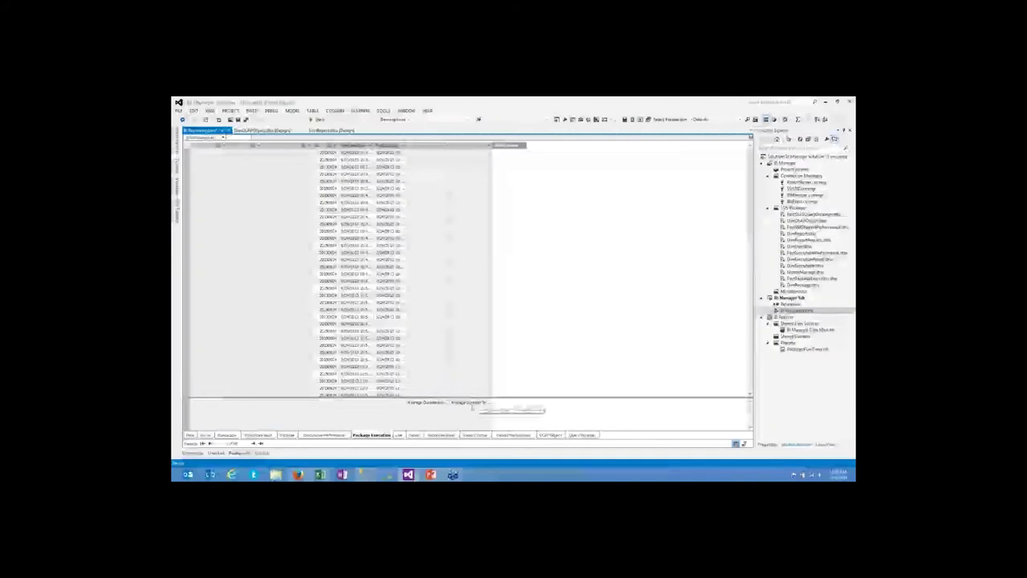
pyautogui.click(433, 418)
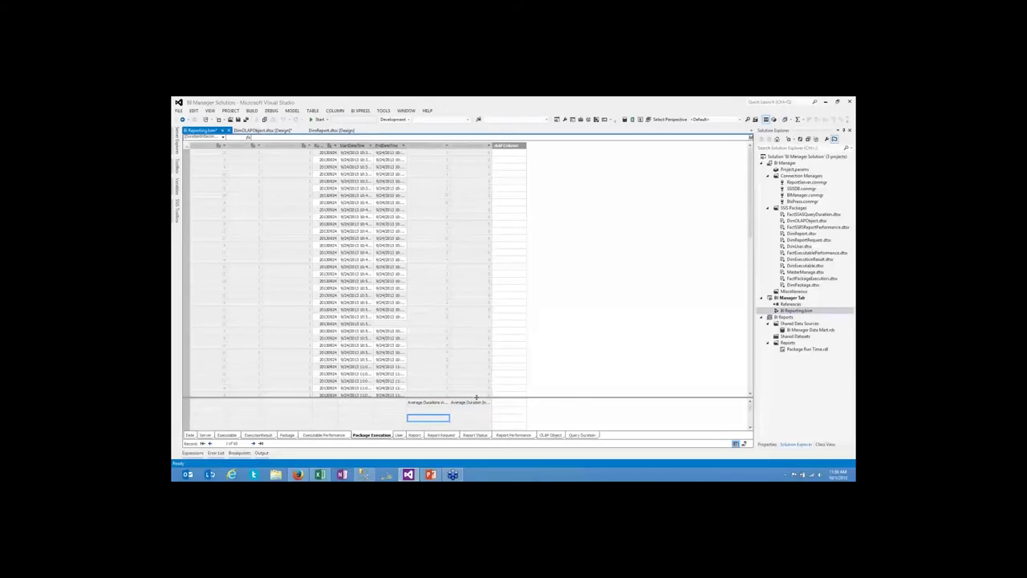
pyautogui.click(297, 474)
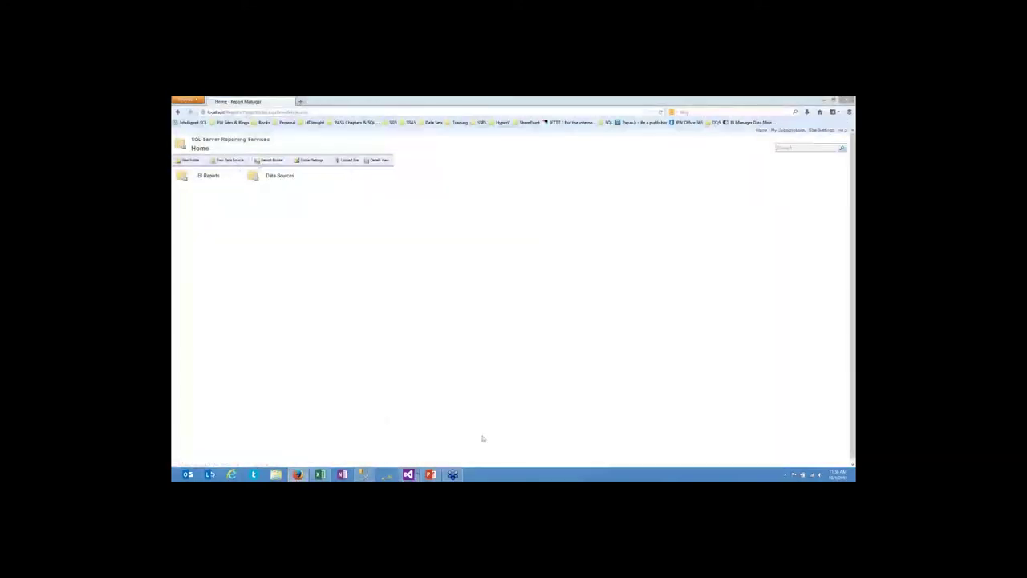
pyautogui.hotkey('alt', 'Tab')
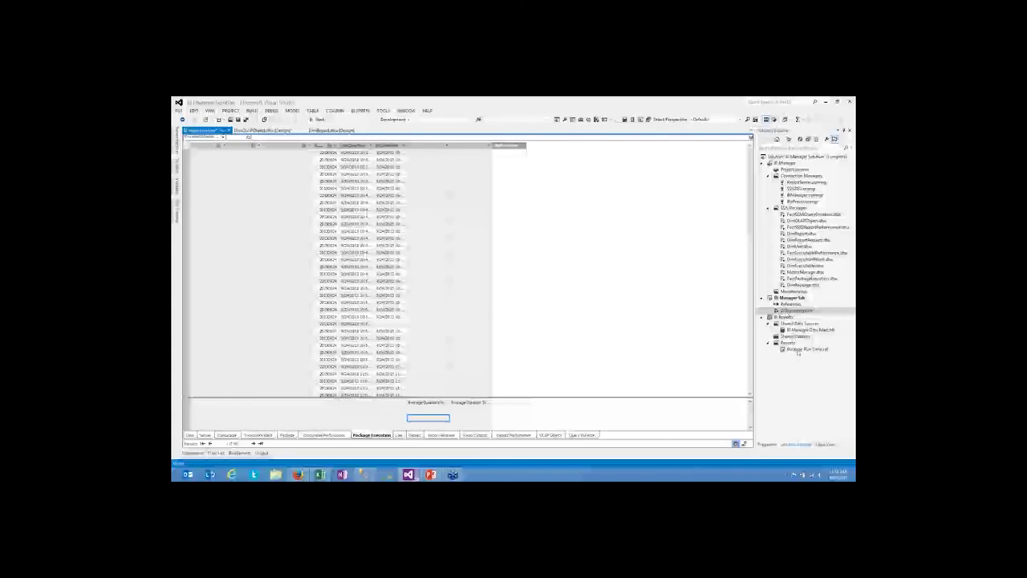
# Open the Package Run Time report in preview and expand its server, folder and project groups down to the individual packages
pyautogui.click(798, 355)
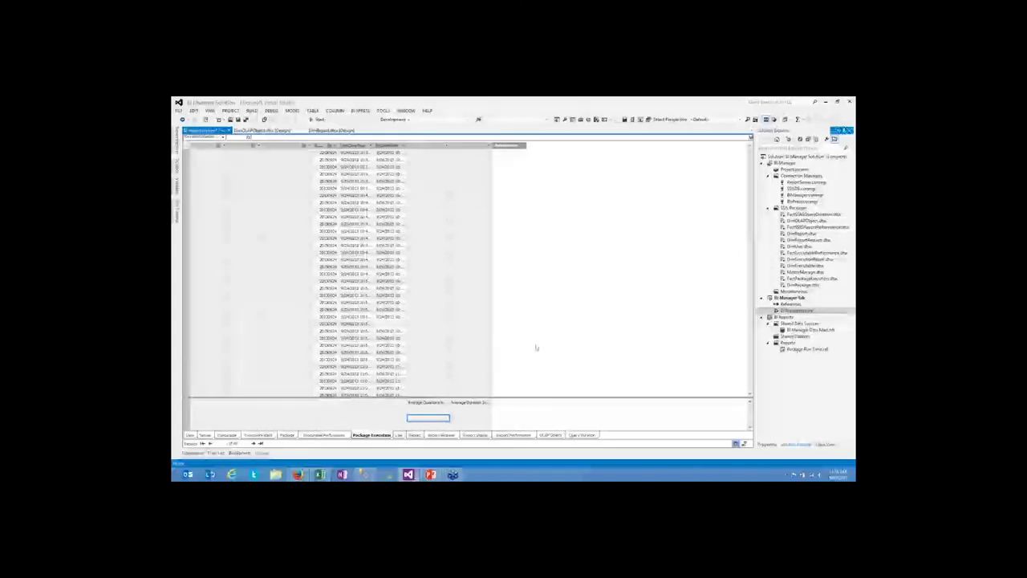
pyautogui.doubleClick(806, 349)
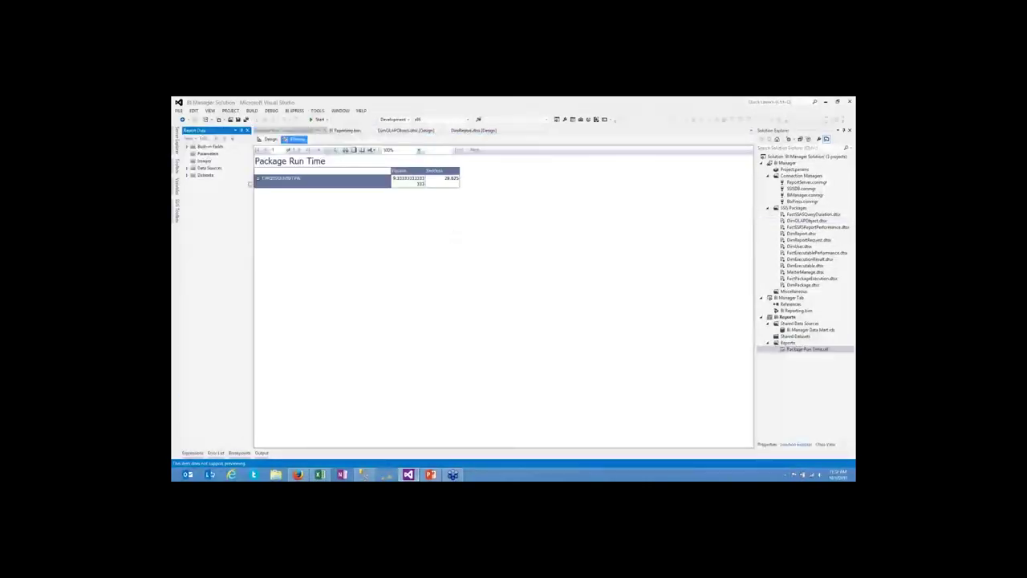
pyautogui.click(258, 179)
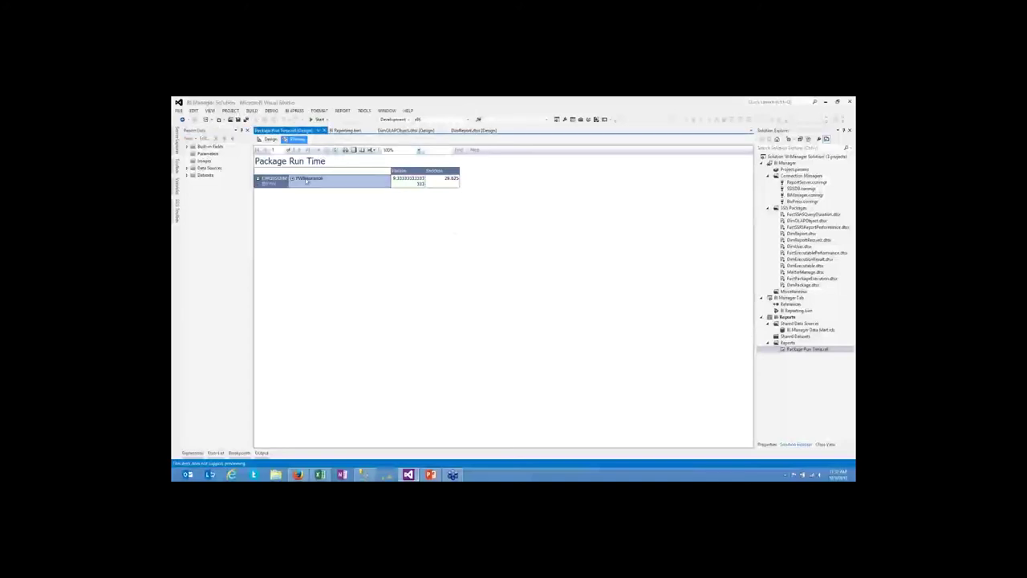
pyautogui.click(292, 178)
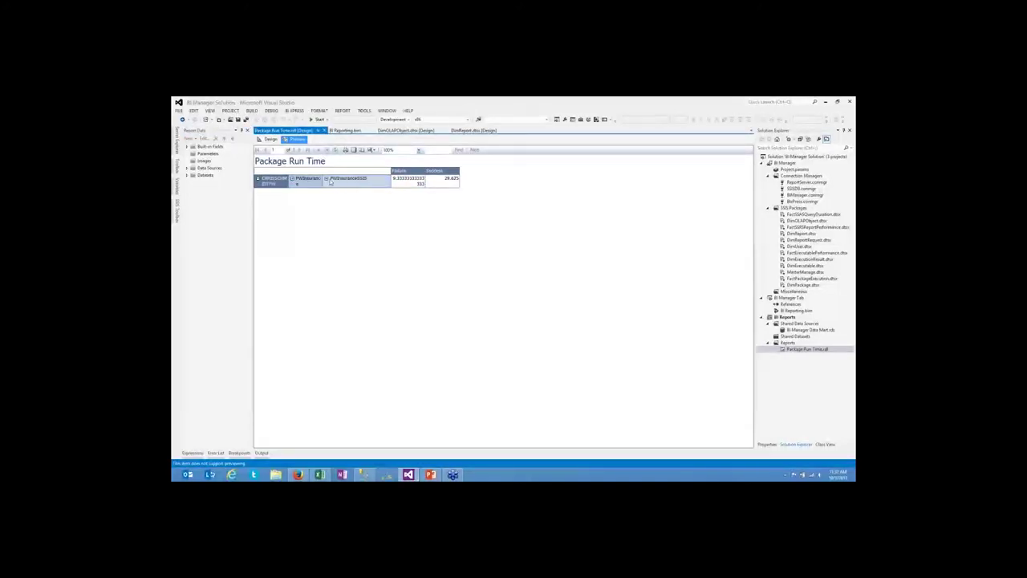
pyautogui.click(326, 179)
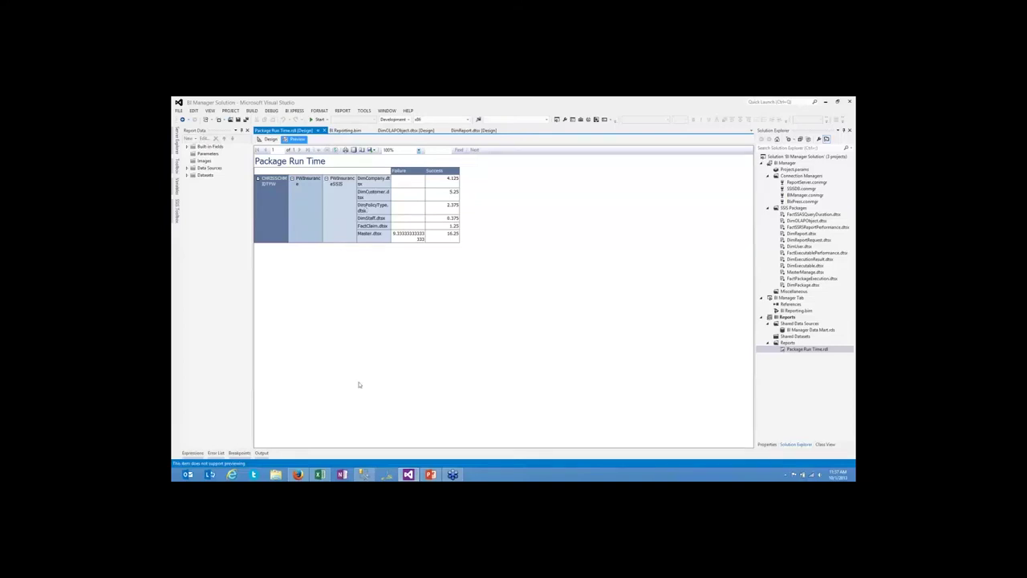
# Check the Report Manager home page in the browser, then switch to the BI Manager Dashboard workbook in Excel and select its package duration PivotTable
pyautogui.click(297, 475)
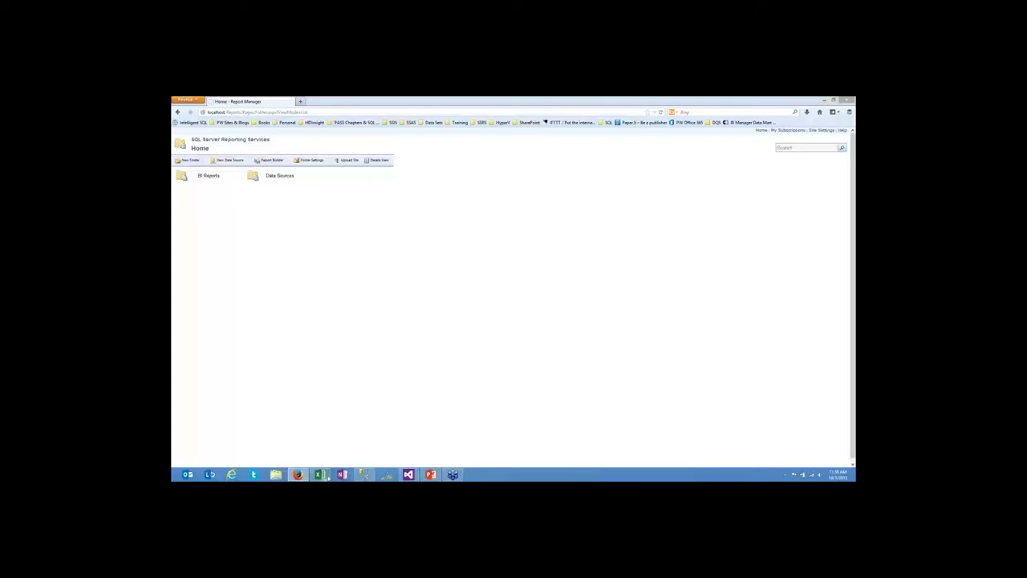
pyautogui.moveTo(327, 476)
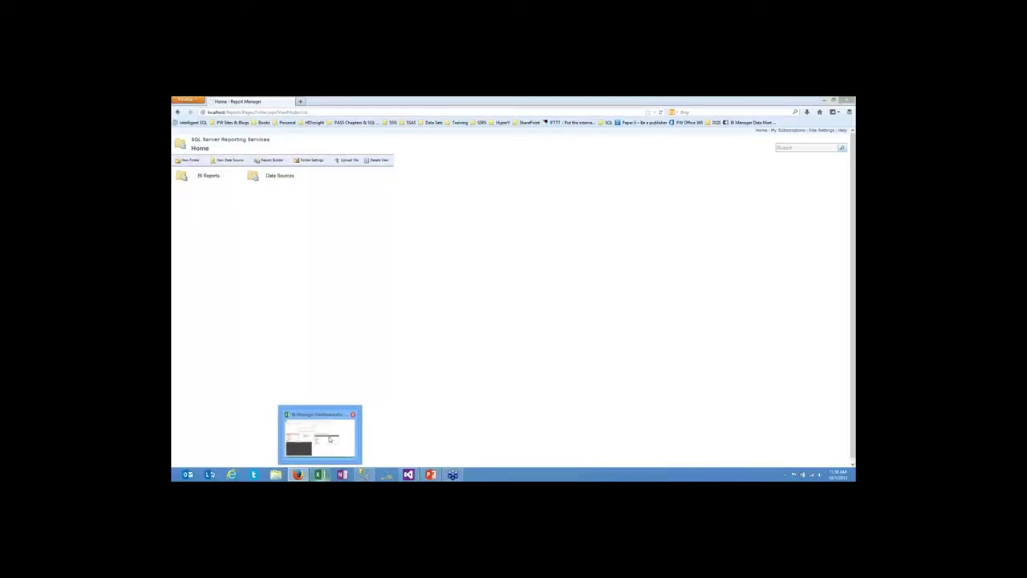
pyautogui.click(321, 437)
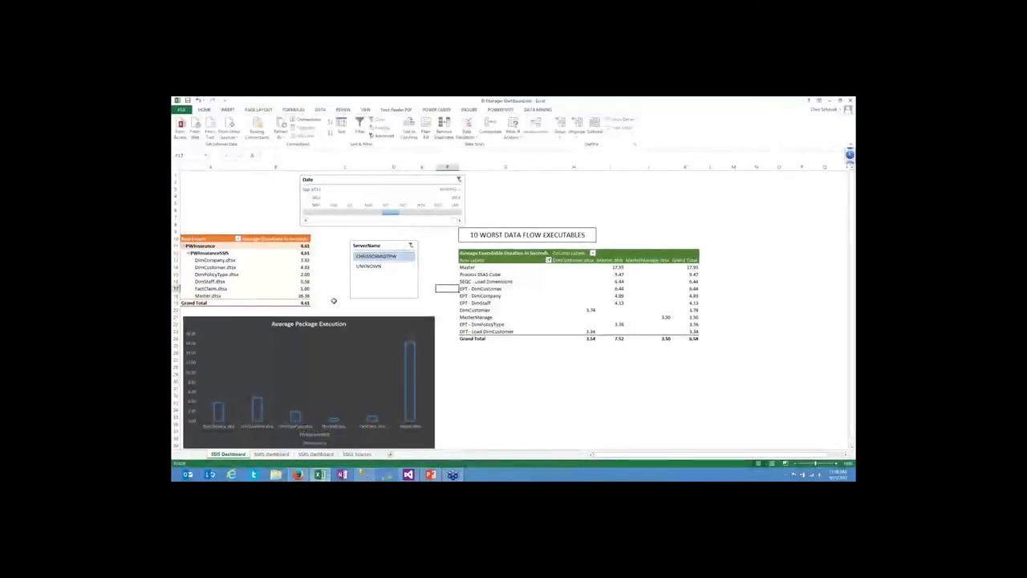
pyautogui.click(298, 281)
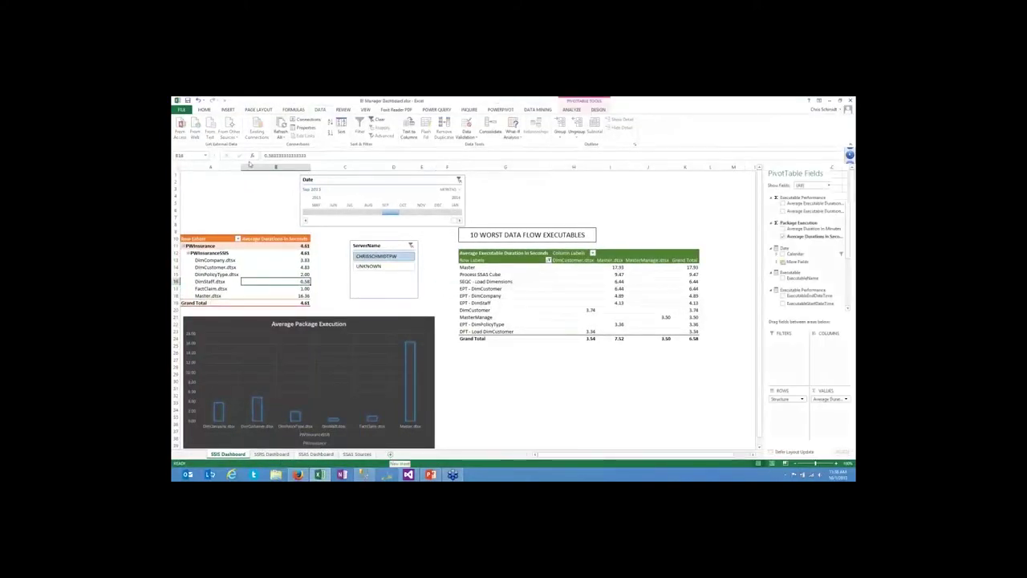
# Add a new worksheet and start an Analysis Services data connection to the server localhost\tabular
pyautogui.click(390, 455)
pyautogui.click(229, 131)
pyautogui.click(229, 130)
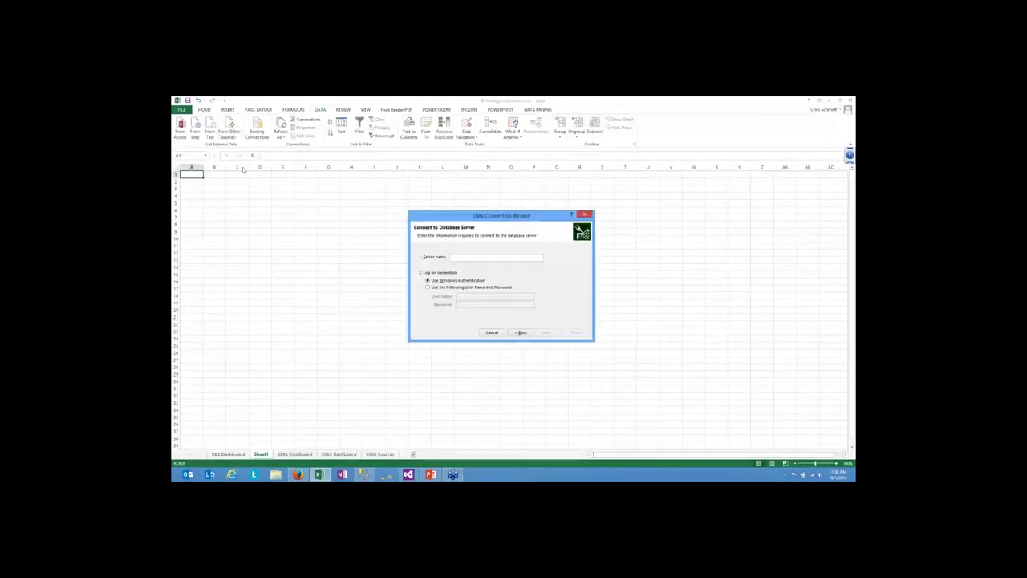
pyautogui.write('localhost\\tabular')
pyautogui.press('Return')
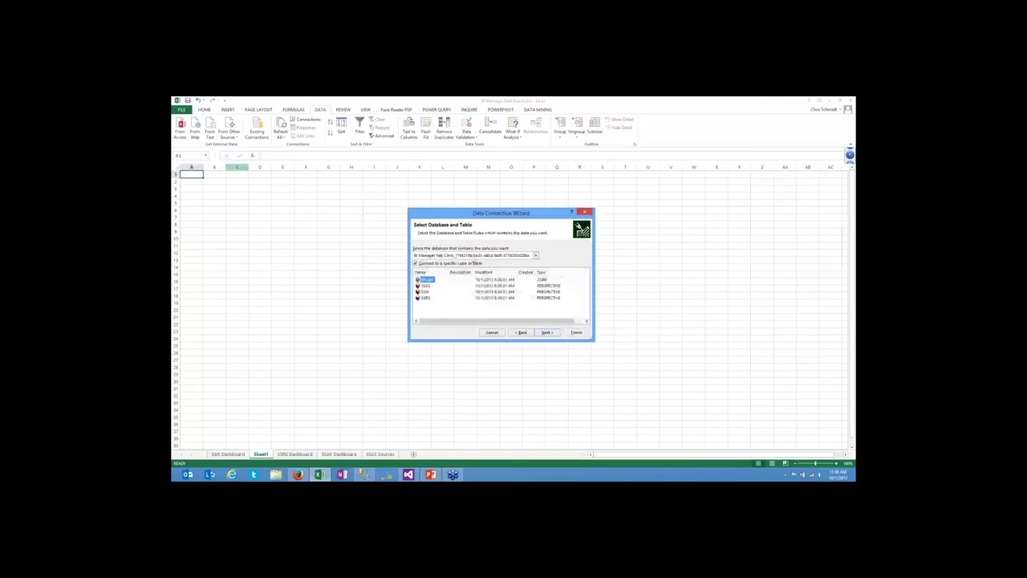
# Connect to the SSIS perspective of BI Manager Tab, replacing the existing connection file, and insert a PivotTable report on the existing worksheet
pyautogui.click(535, 256)
pyautogui.click(473, 271)
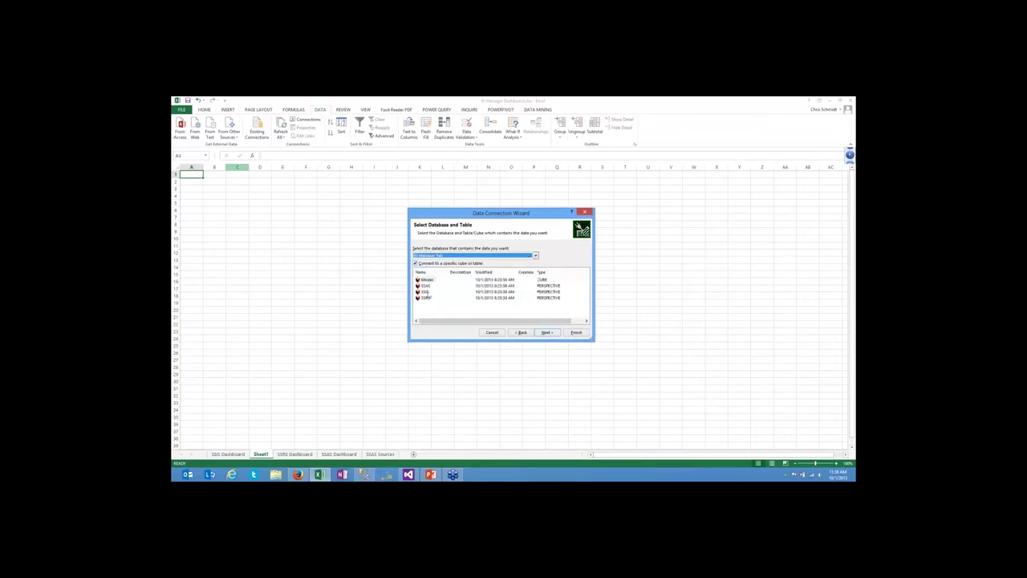
pyautogui.click(424, 291)
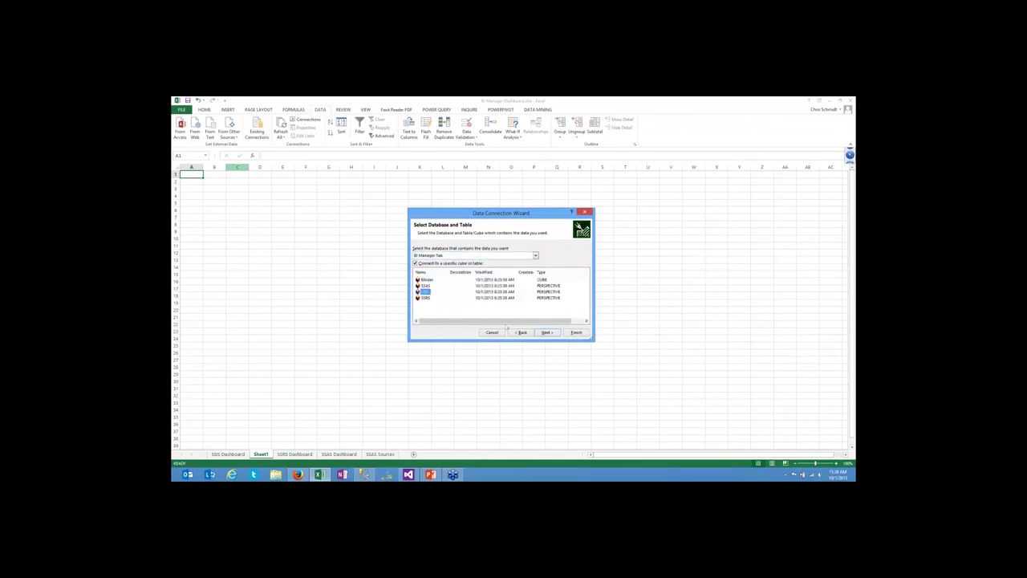
pyautogui.click(547, 332)
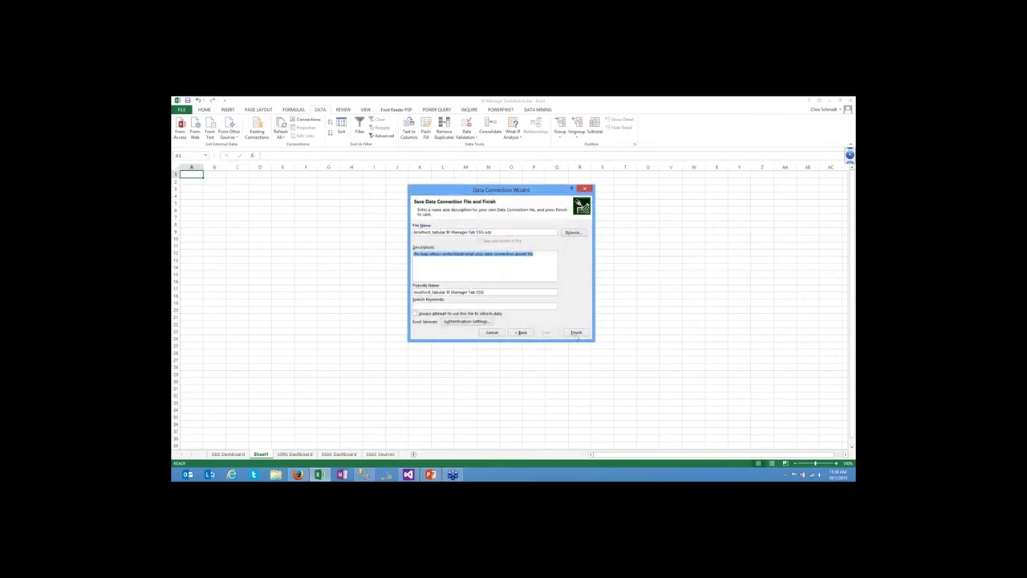
pyautogui.click(575, 334)
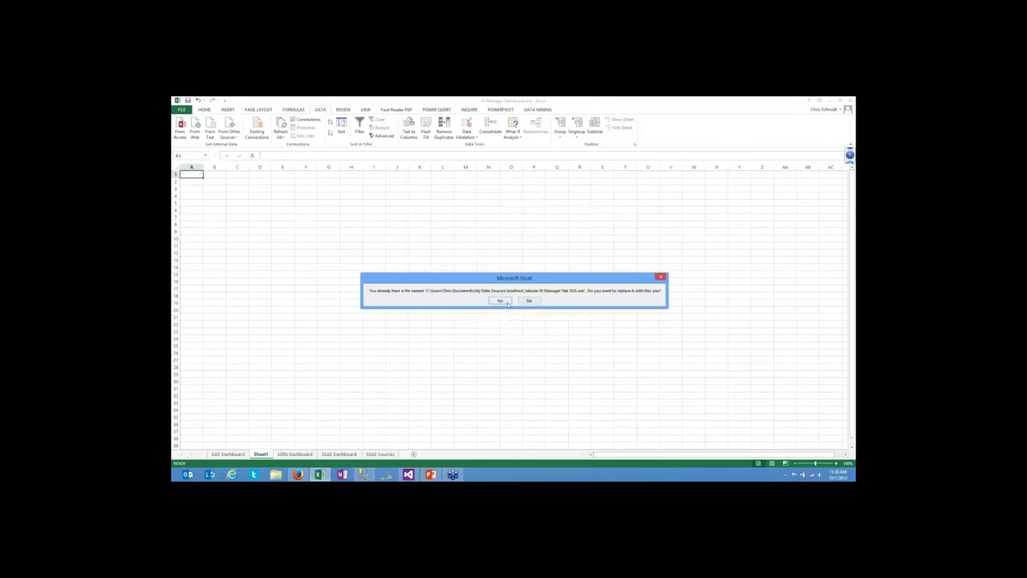
pyautogui.click(508, 301)
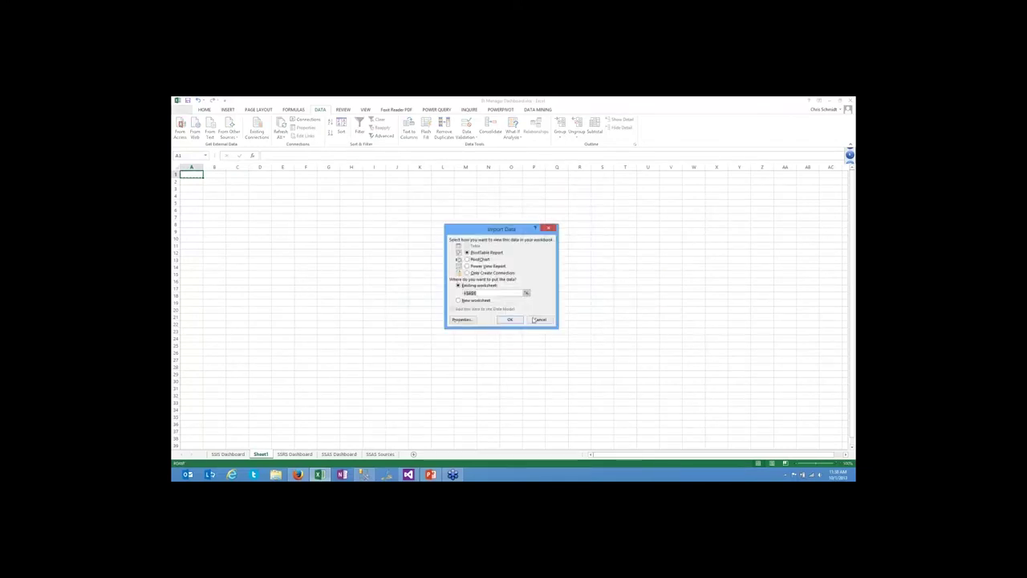
pyautogui.click(510, 319)
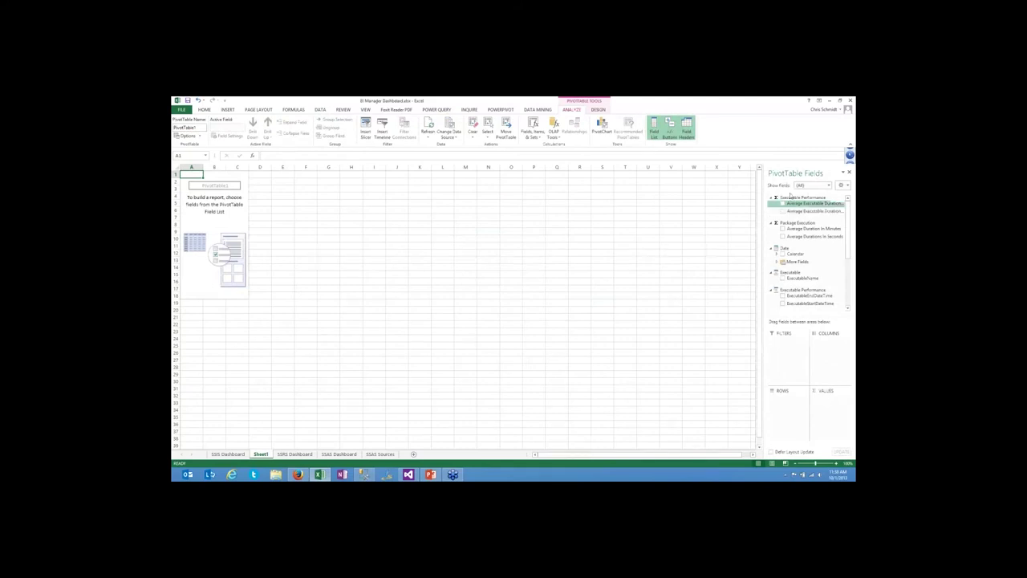
# Build the PivotTable with Average Executable Duration in Seconds as the only value and ExecutableName as rows
pyautogui.moveTo(790, 203); pyautogui.dragTo(824, 226)
pyautogui.click(783, 210)
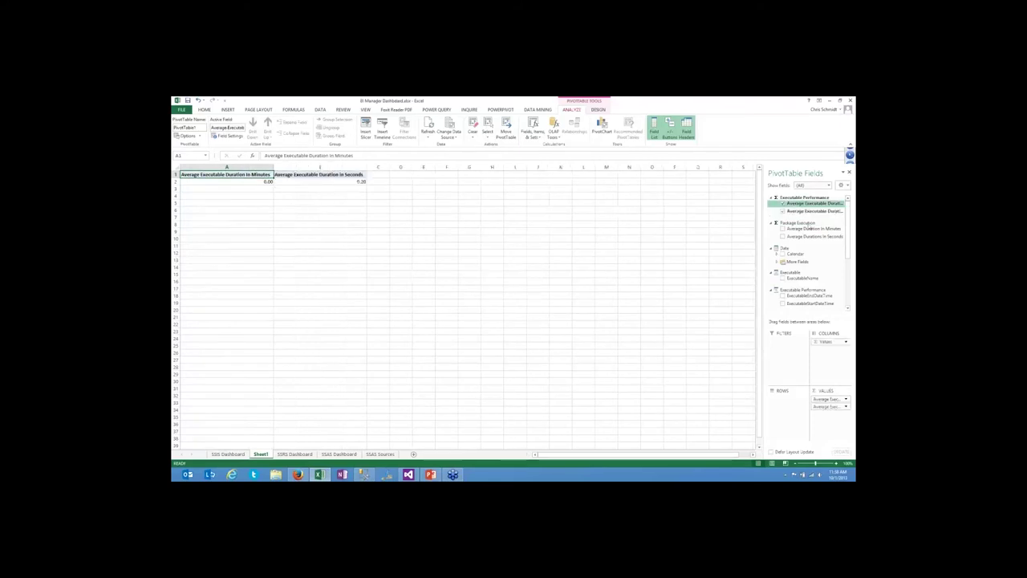
pyautogui.click(782, 203)
pyautogui.scroll(-3, 838, 250)
pyautogui.scroll(-1, 838, 249)
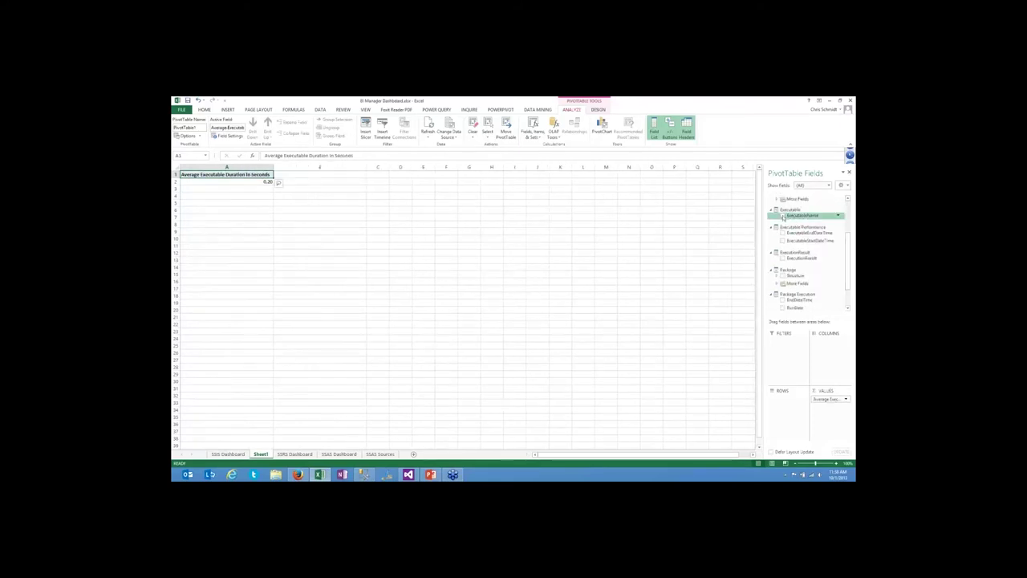
pyautogui.moveTo(787, 239); pyautogui.dragTo(789, 399)
pyautogui.click(343, 303)
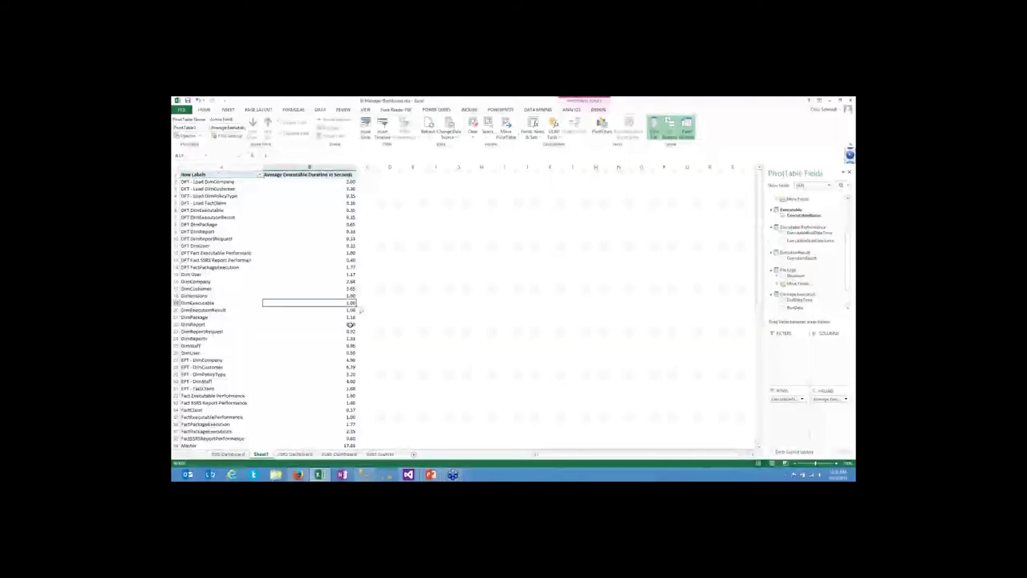
# Review the executables' average durations, highlighting the SQL tasks and the SQL Truncate rows with their values
pyautogui.scroll(-12, 350, 325)
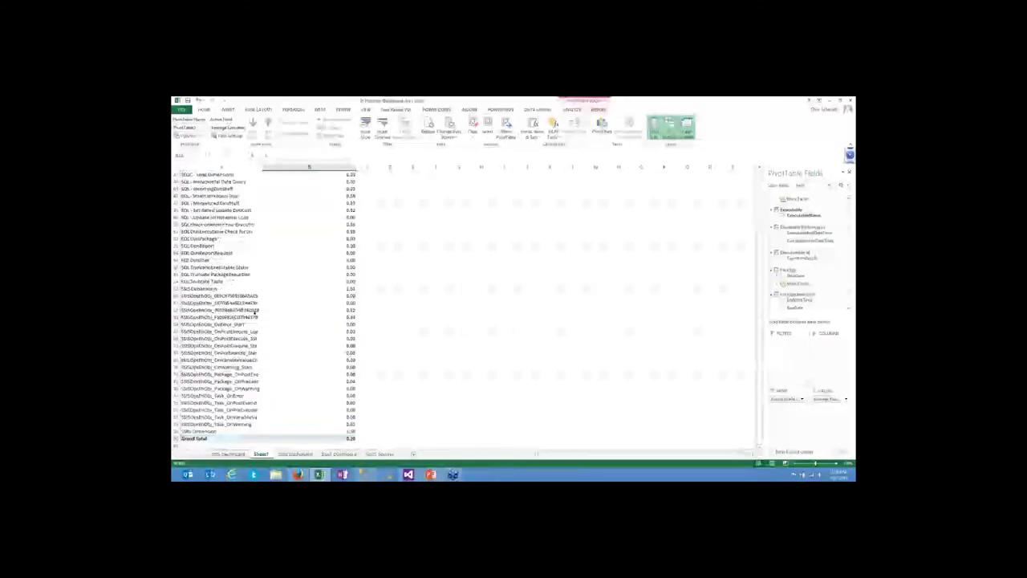
pyautogui.scroll(1, 262, 313)
pyautogui.scroll(1, 262, 316)
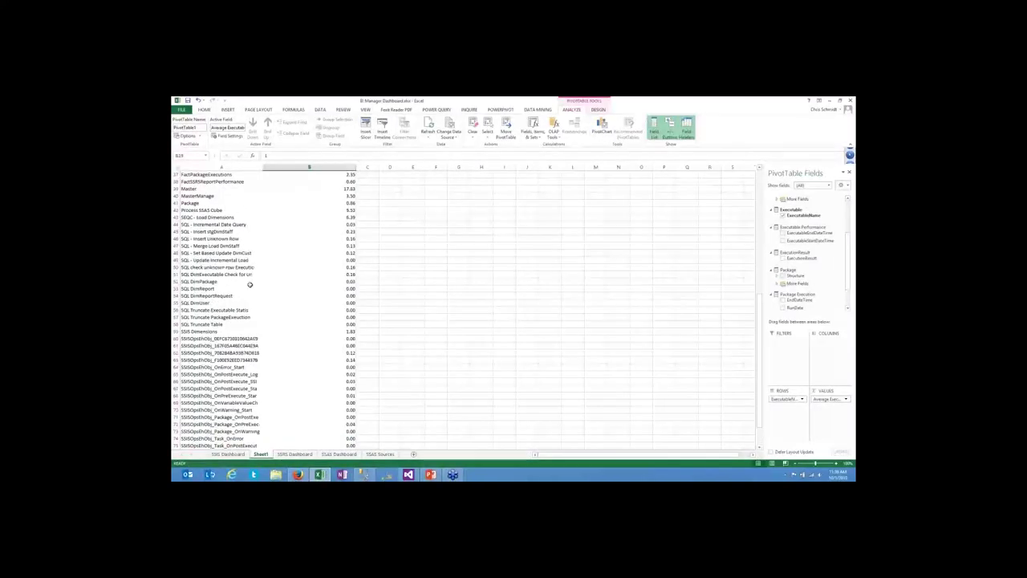
pyautogui.moveTo(241, 224); pyautogui.dragTo(255, 332)
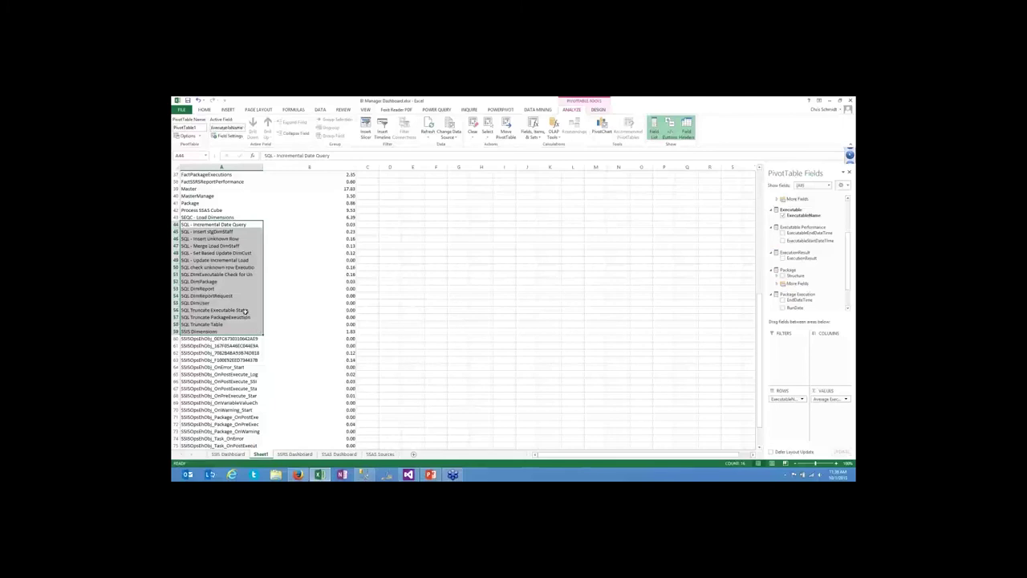
pyautogui.moveTo(241, 310); pyautogui.dragTo(249, 324)
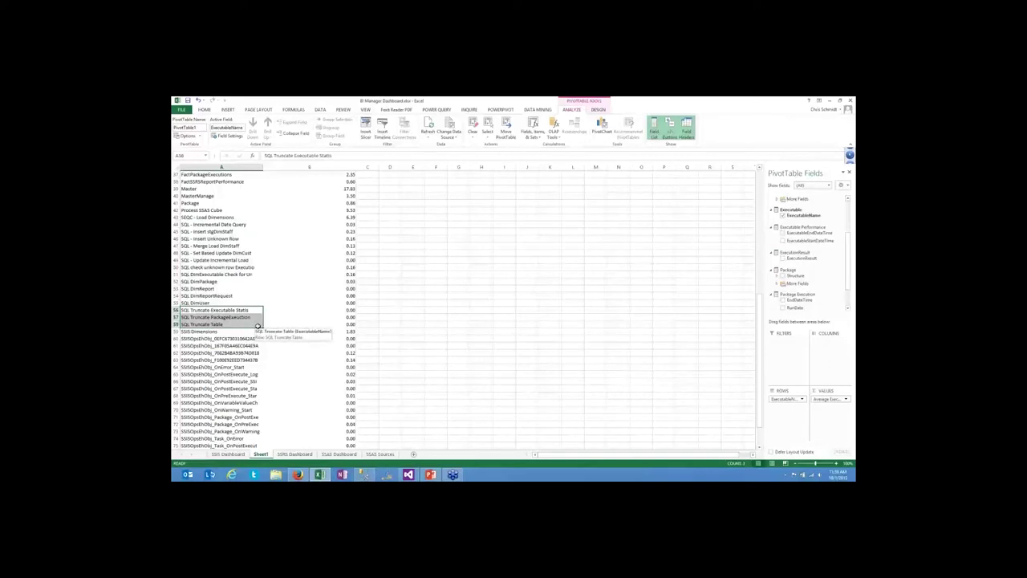
pyautogui.keyDown('shift'); pyautogui.click(333, 302); pyautogui.keyUp('shift')
pyautogui.keyDown('shift'); pyautogui.click(337, 311); pyautogui.keyUp('shift')
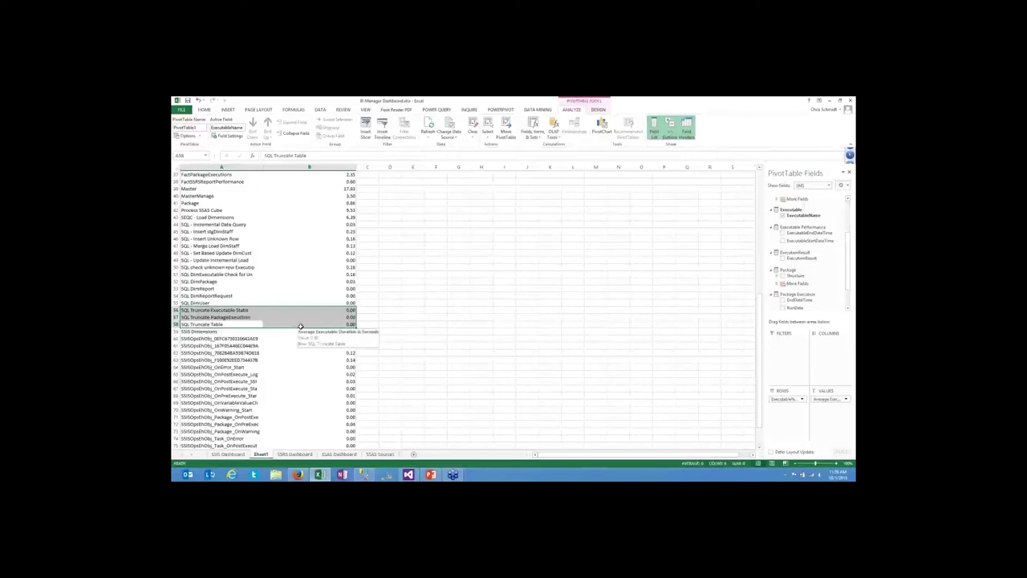
# Return to the SSIS Dashboard sheet and examine the average duration of each package, including Master.dtsx and the grand total
pyautogui.click(233, 454)
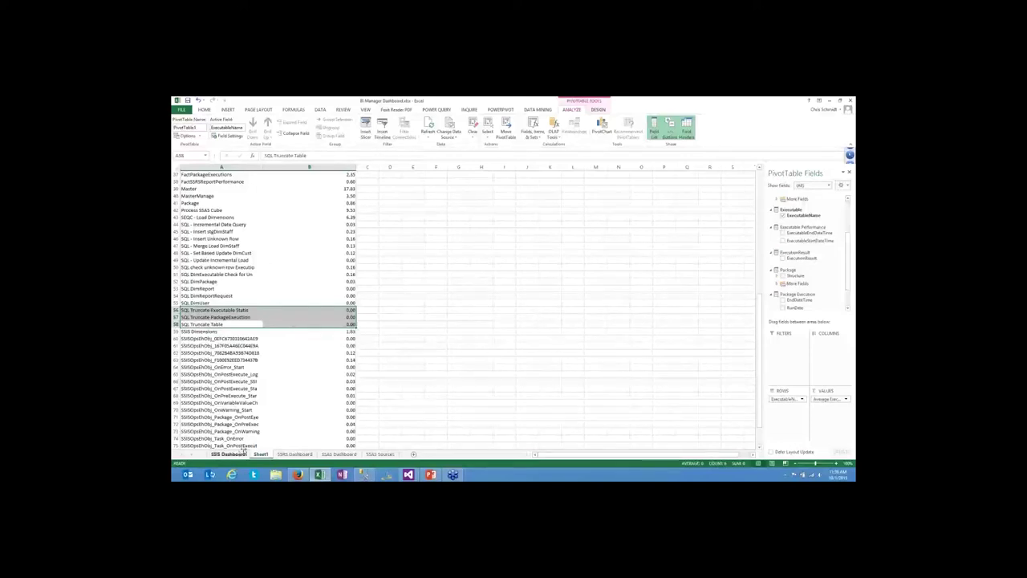
pyautogui.moveTo(295, 415)
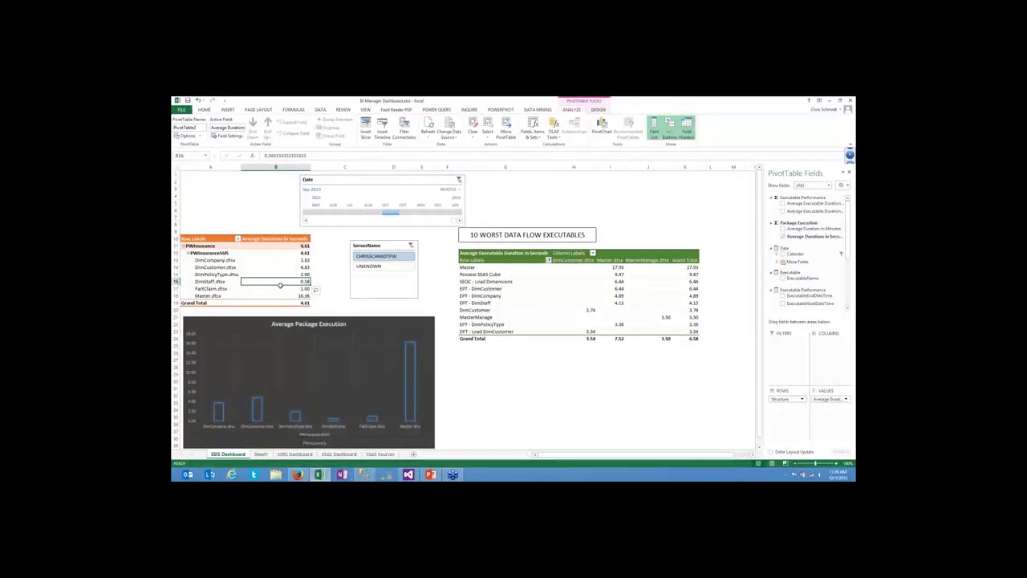
pyautogui.moveTo(275, 250); pyautogui.dragTo(276, 297)
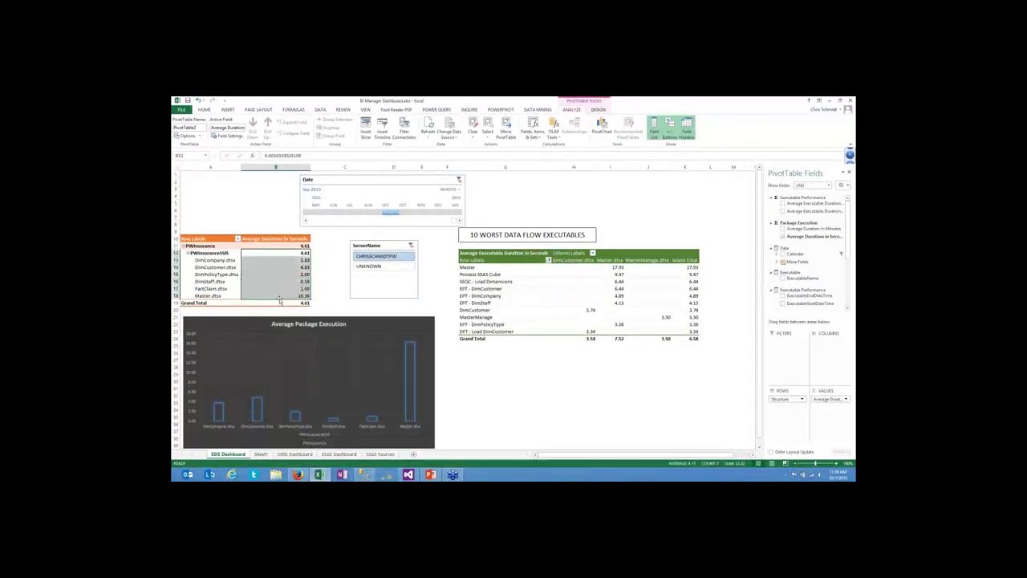
pyautogui.click(276, 295)
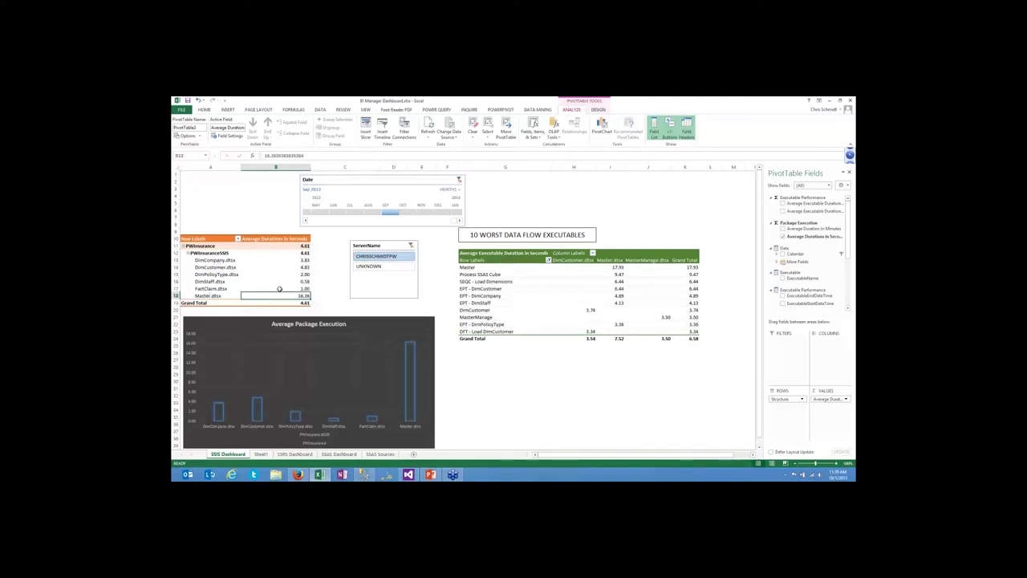
pyautogui.moveTo(280, 295); pyautogui.dragTo(192, 261)
pyautogui.click(257, 297)
pyautogui.click(301, 302)
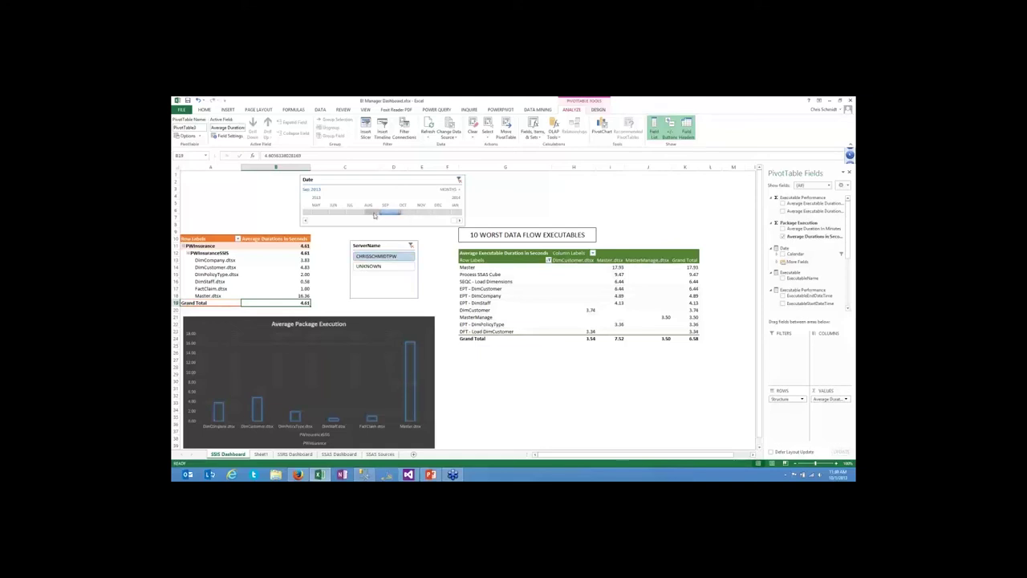
# Filter the package execution results by the UNKNOWN server, restore the original server filter and select a cell in the 10 Worst Data Flow Executables table
pyautogui.click(391, 268)
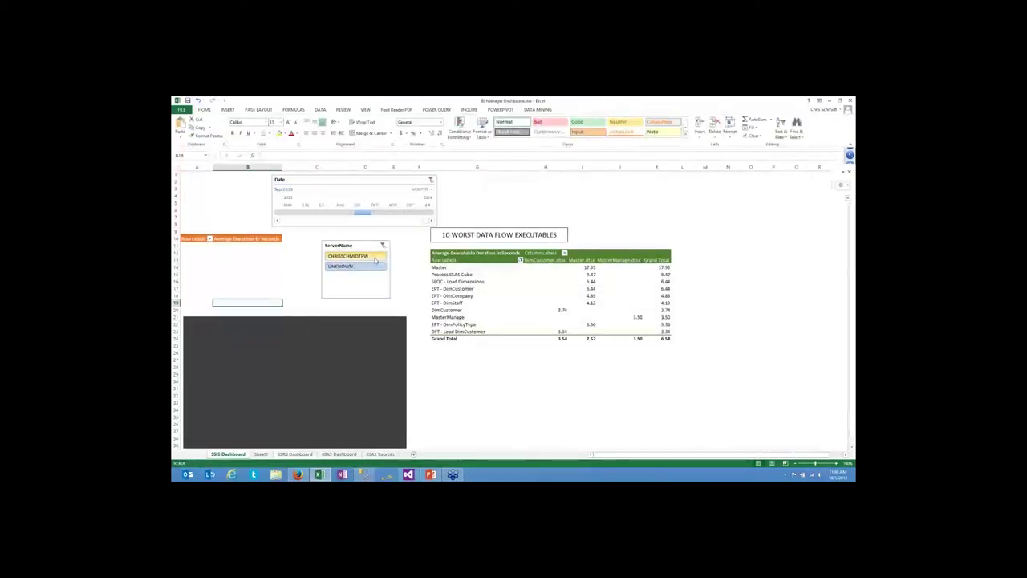
pyautogui.click(374, 256)
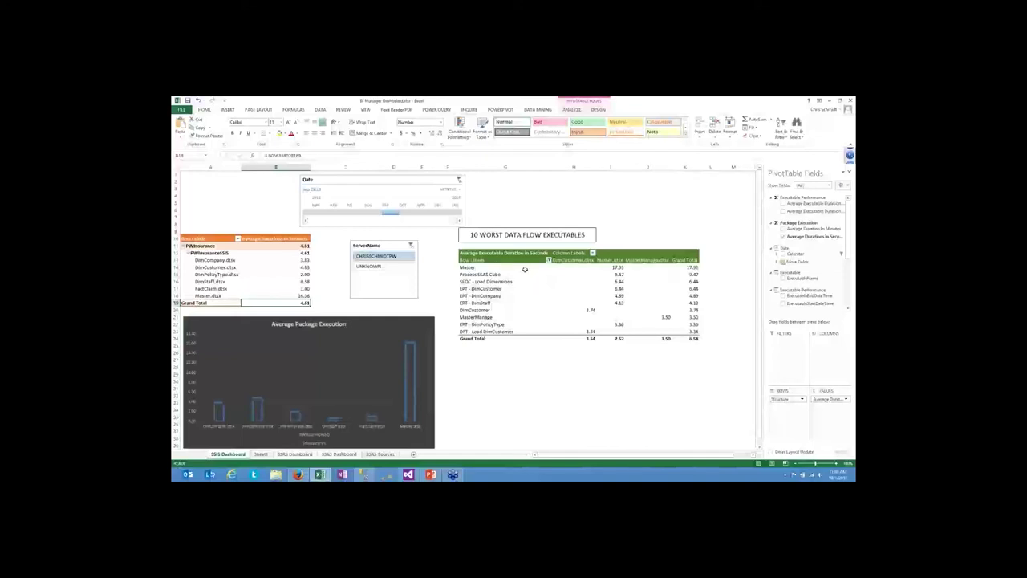
pyautogui.click(687, 325)
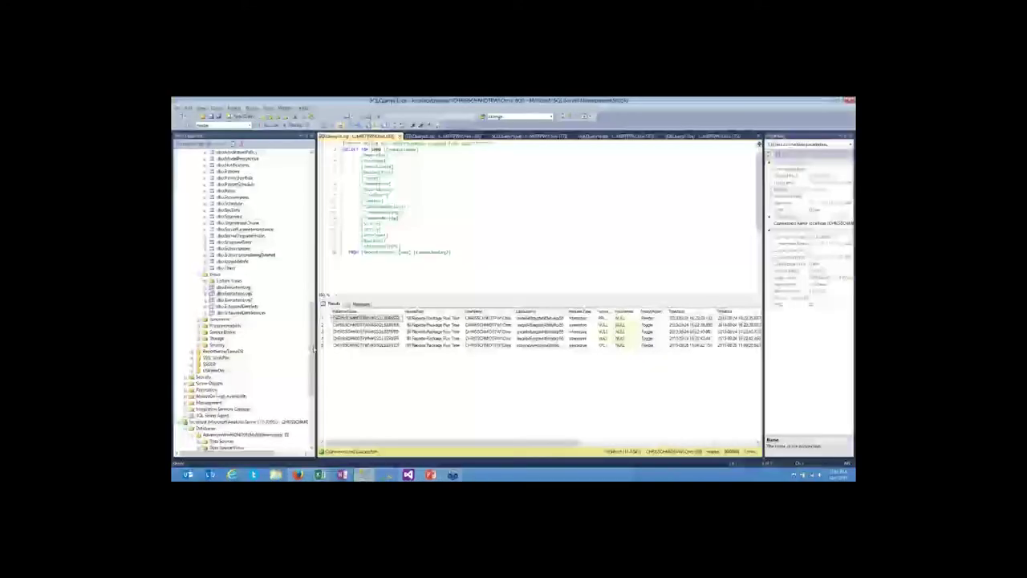
# Inspect the tabular Analysis Services server's query log connection and sampling properties in SQL Server Management Studio, and cancel without saving
pyautogui.rightClick(232, 423)
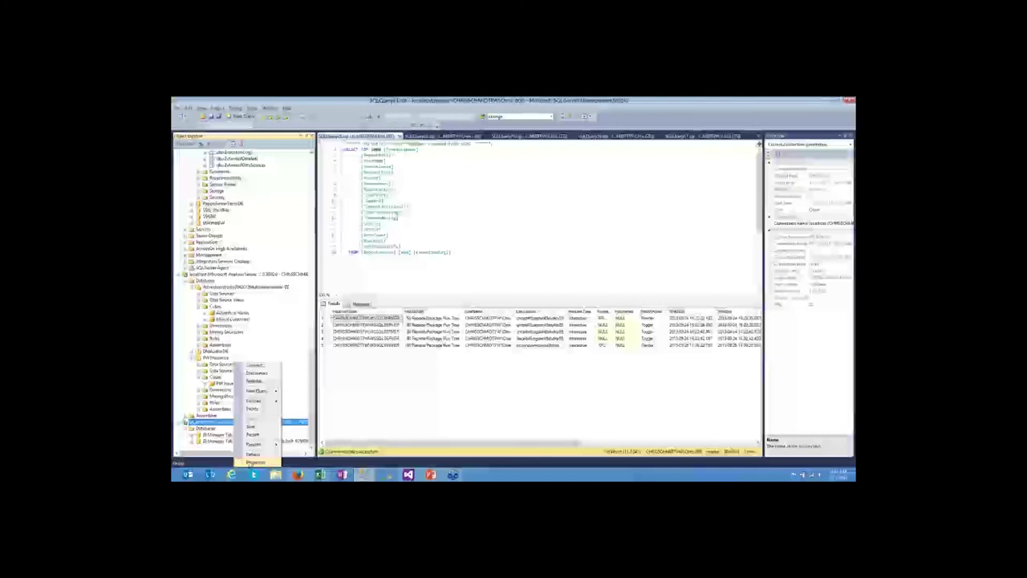
pyautogui.click(255, 463)
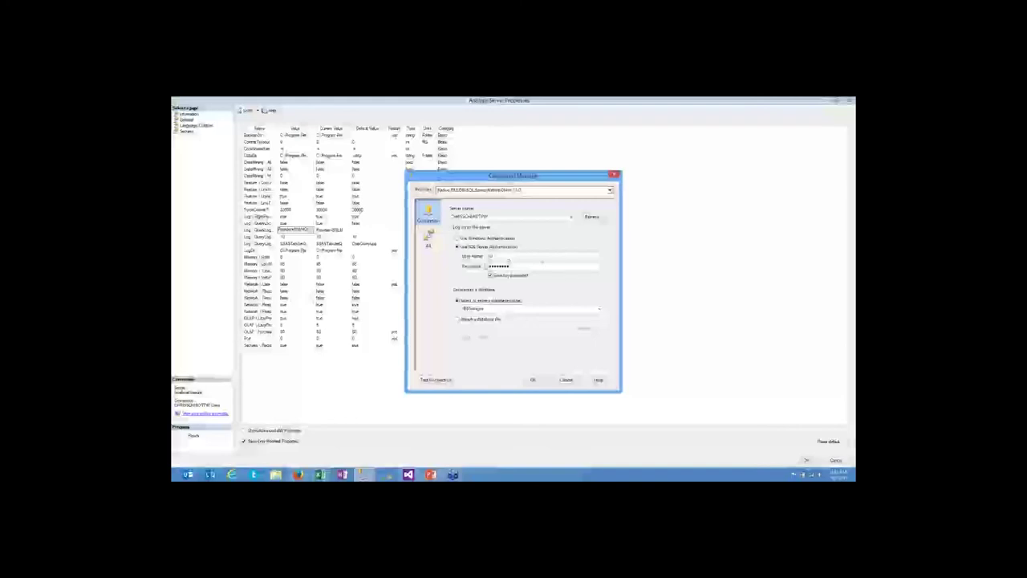
pyautogui.click(565, 381)
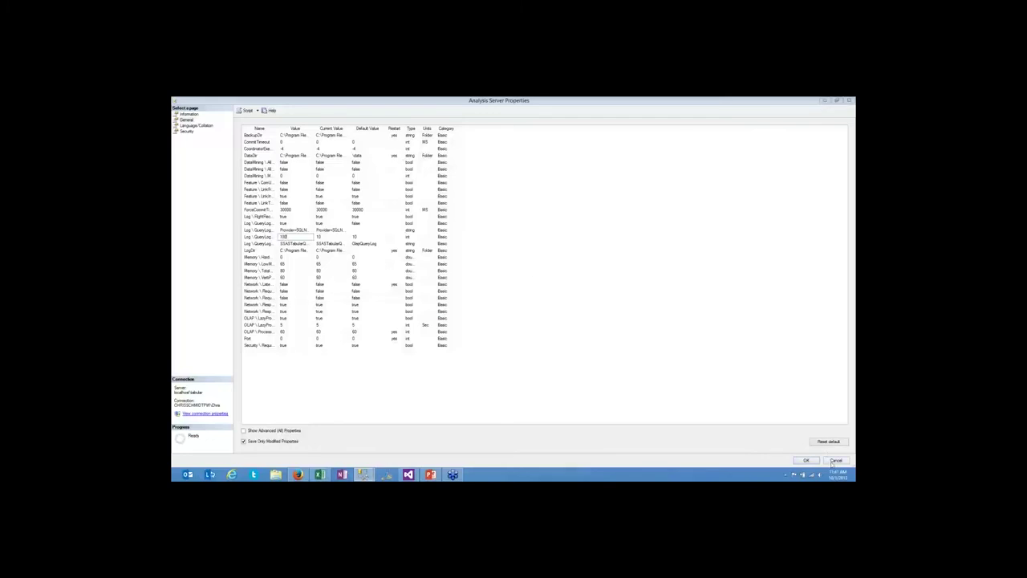
pyautogui.click(835, 461)
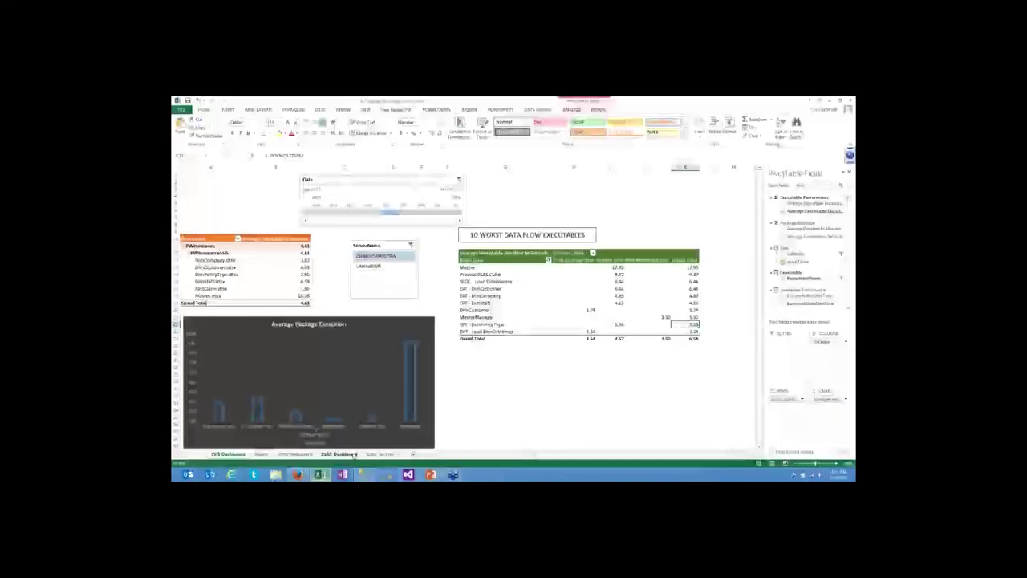
# Switch to Excel, look through the SSAS sheets, and move the SSRS Dashboard's Report Time By Request Type chart closer to the PivotTable
pyautogui.click(338, 455)
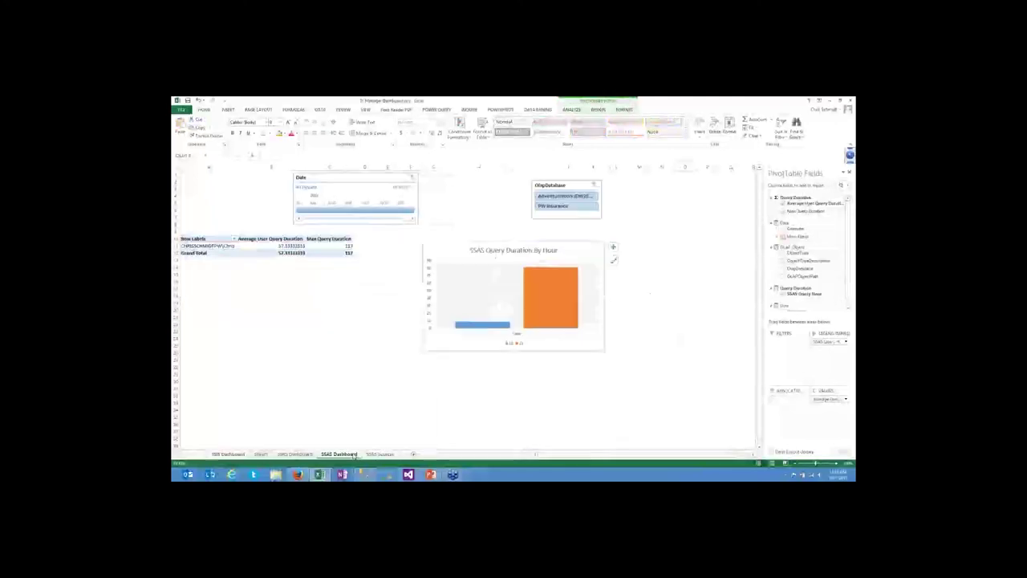
pyautogui.click(380, 455)
pyautogui.click(294, 454)
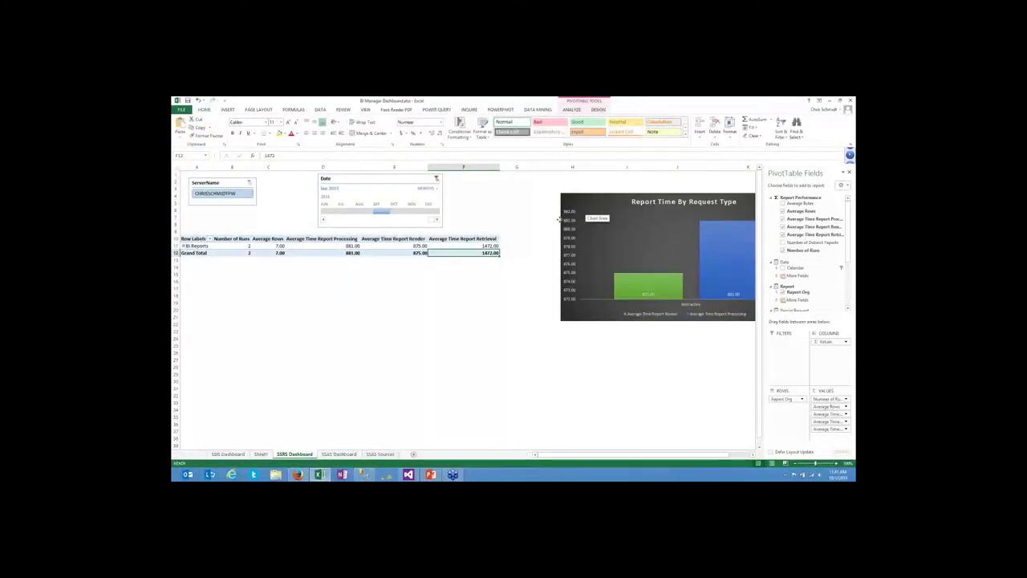
pyautogui.moveTo(559, 218); pyautogui.dragTo(513, 237)
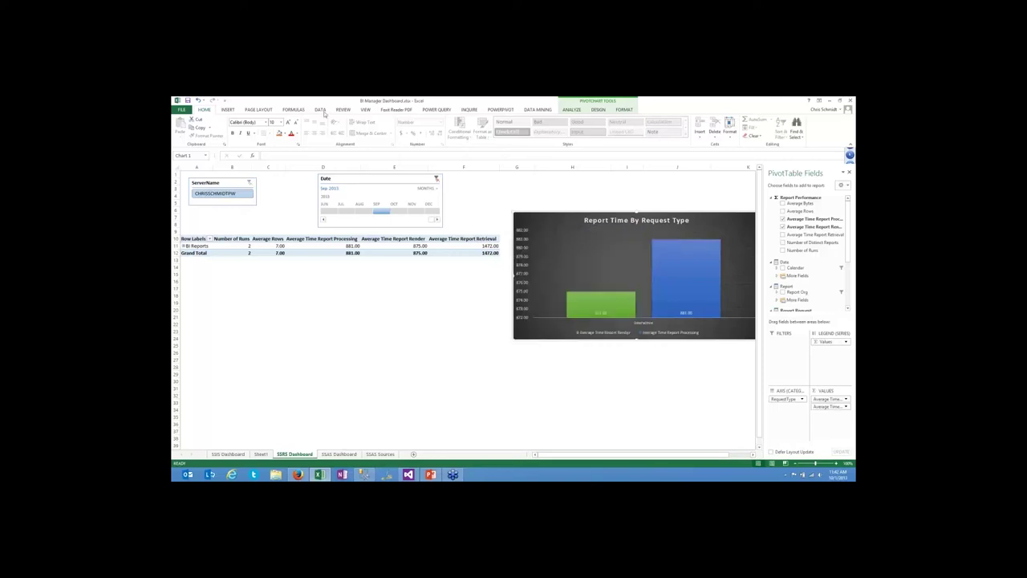
# Set the localhost_tabular BI Manager Tab SSAS workbook connection to refresh data when opening the file
pyautogui.click(321, 110)
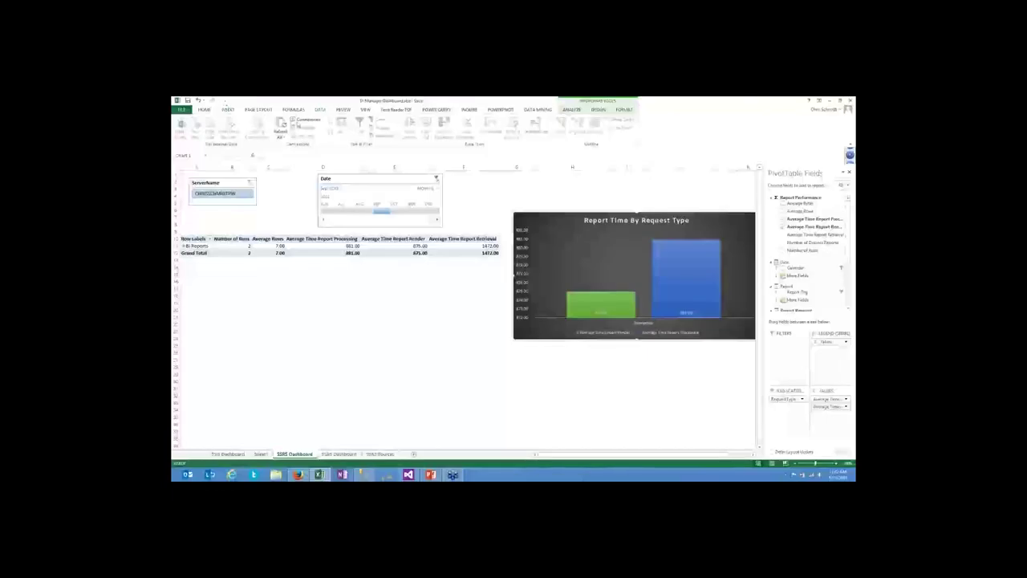
pyautogui.click(308, 120)
pyautogui.click(580, 243)
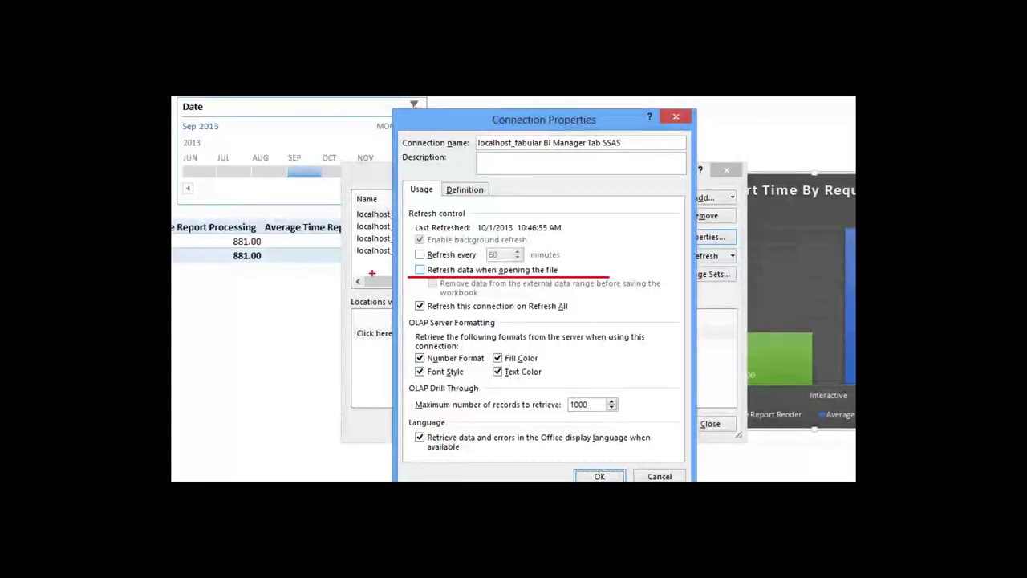
pyautogui.click(420, 270)
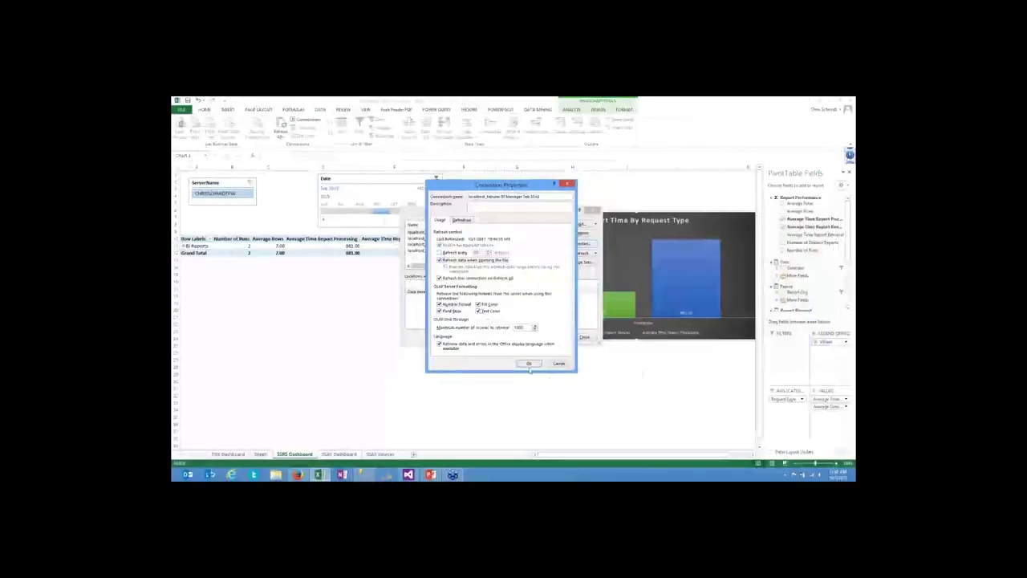
pyautogui.click(530, 364)
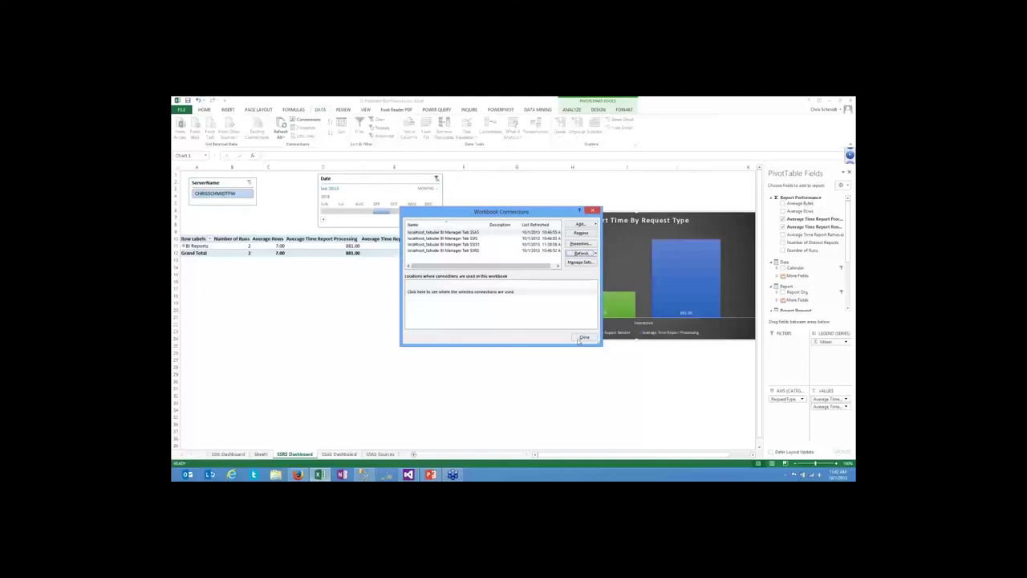
pyautogui.click(583, 337)
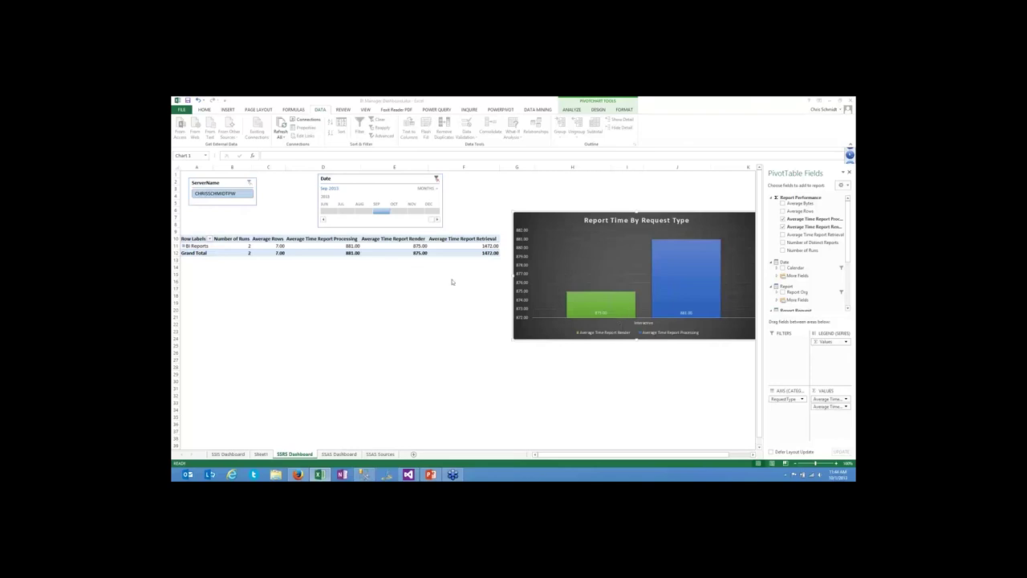
# Filter the Sheet1 PivotTable to the top 10 items by Average Executable Duration in Seconds
pyautogui.click(381, 455)
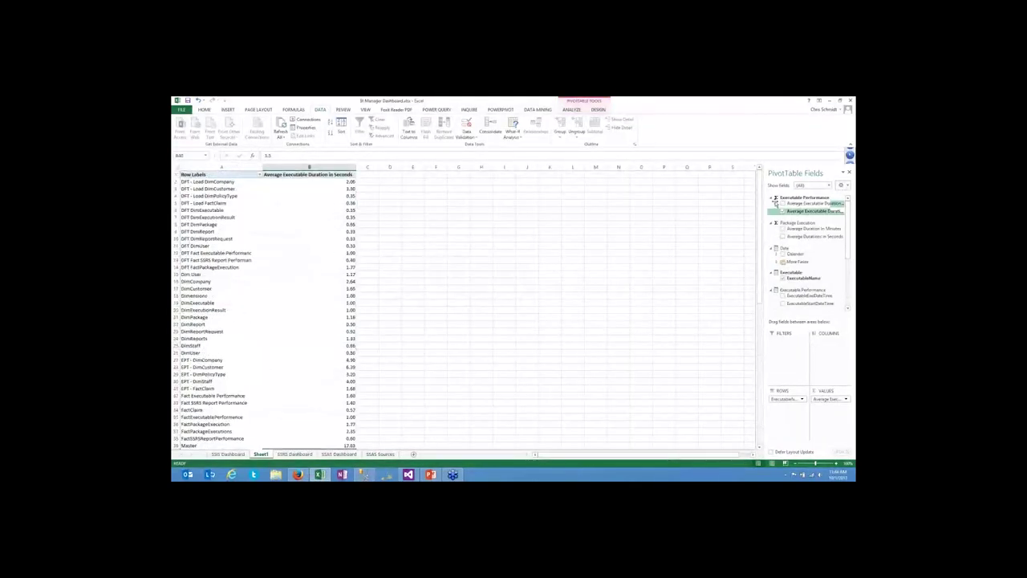
pyautogui.click(772, 197)
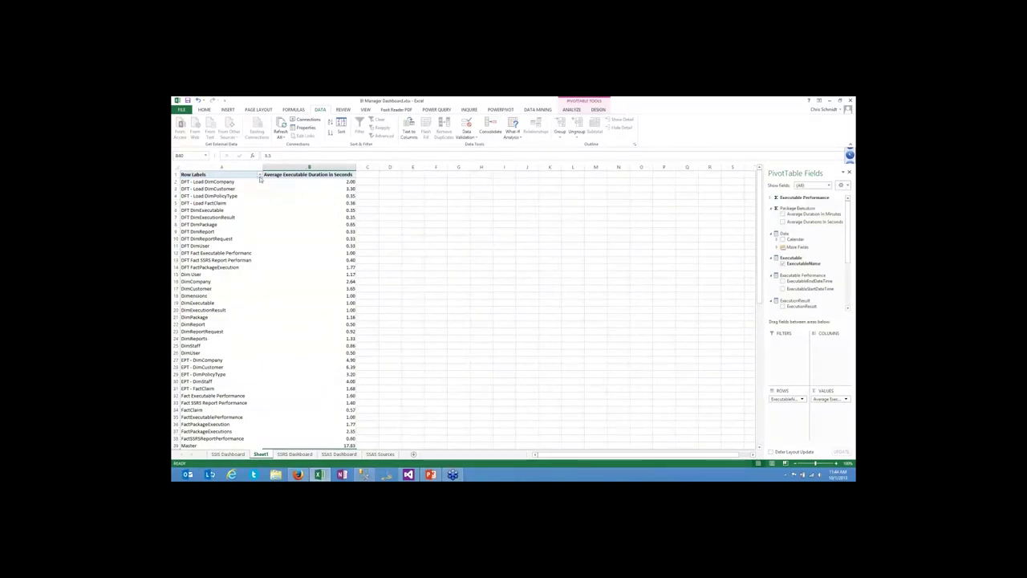
pyautogui.click(259, 175)
pyautogui.moveTo(240, 225)
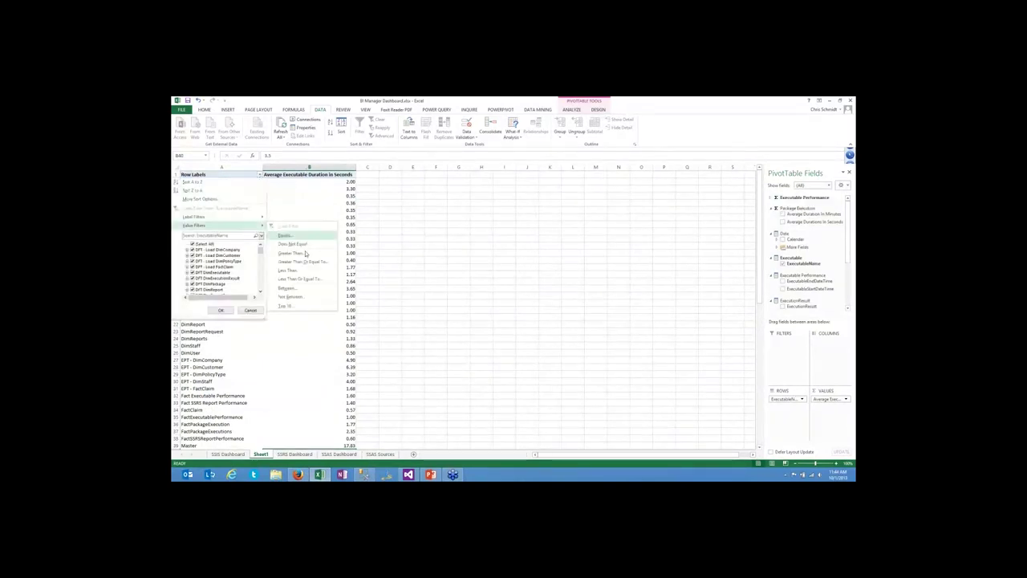
pyautogui.click(287, 306)
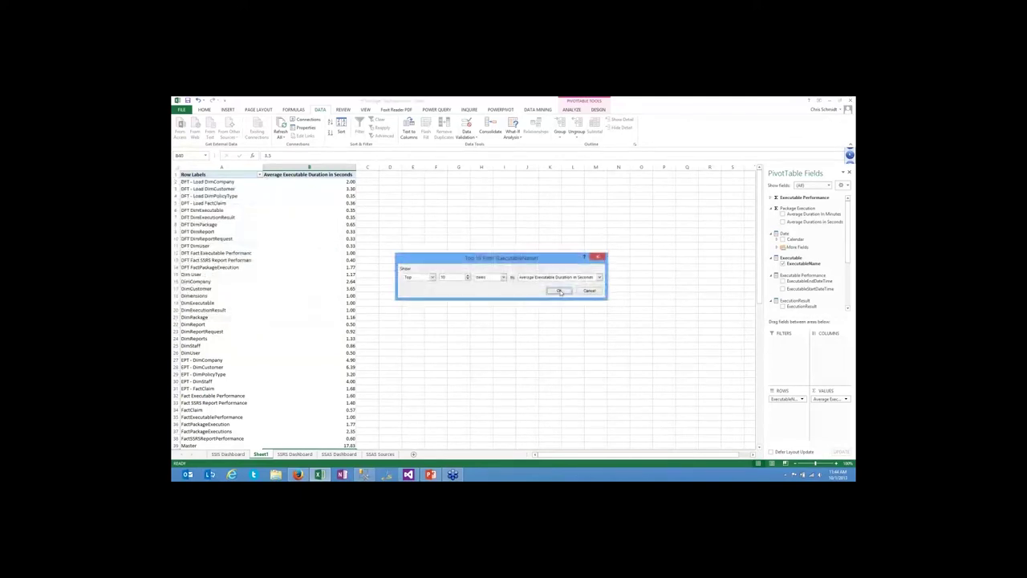
pyautogui.click(560, 289)
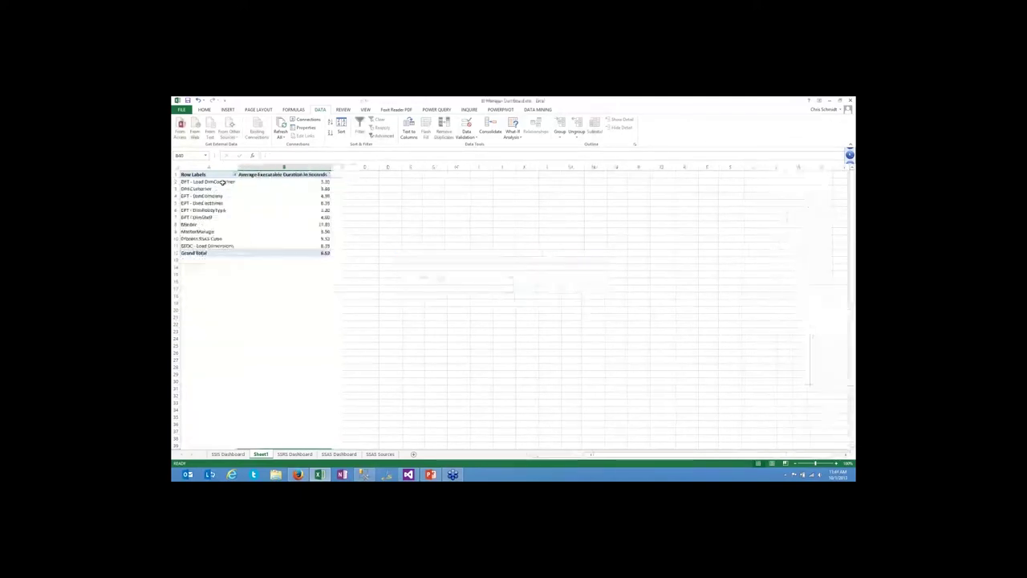
# Format the whole top-10 executables PivotTable with a table style that has black header and total rows and blue body rows
pyautogui.click(313, 225)
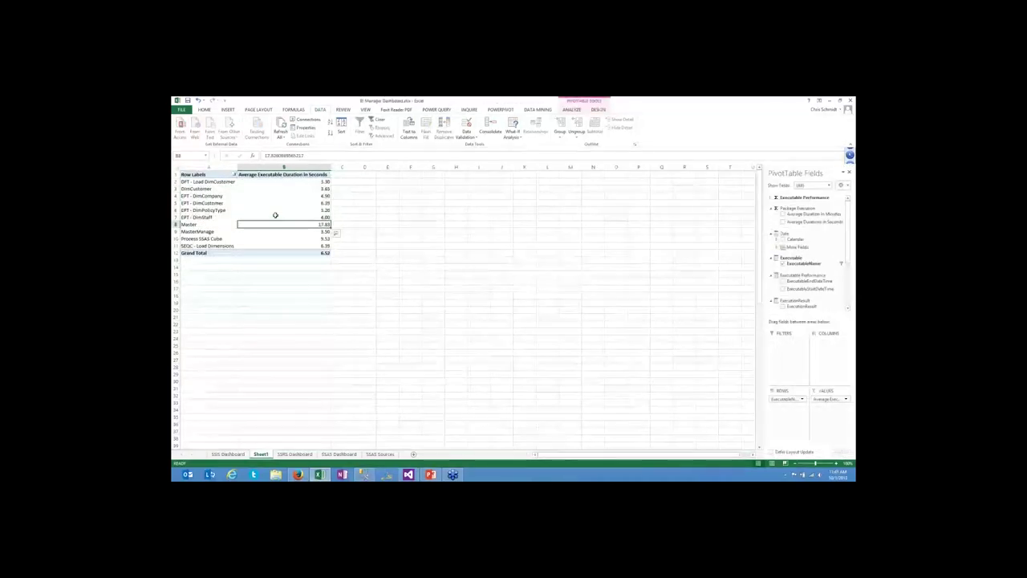
pyautogui.moveTo(207, 174); pyautogui.dragTo(296, 259)
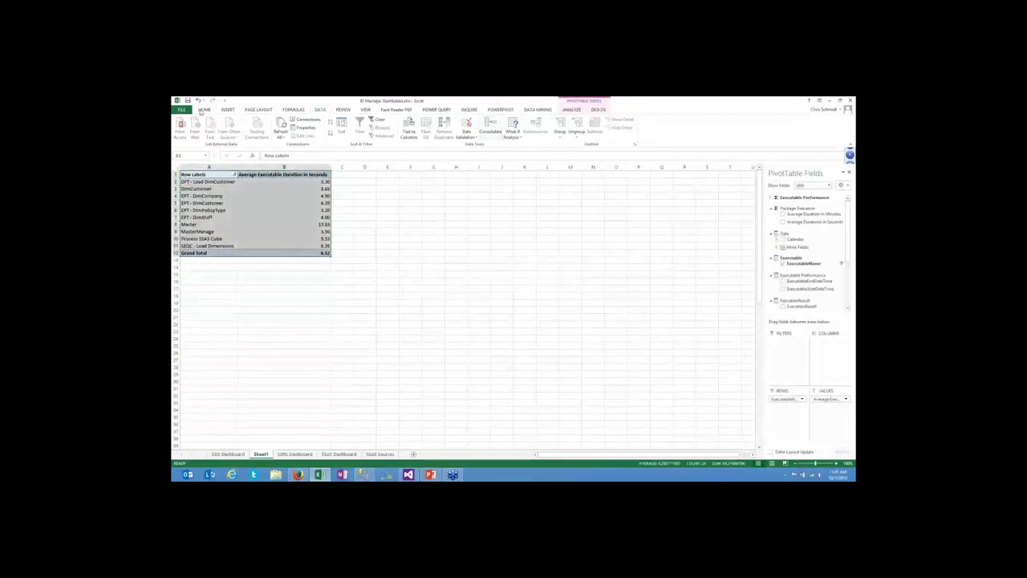
pyautogui.scroll(4, 490, 129)
pyautogui.click(482, 128)
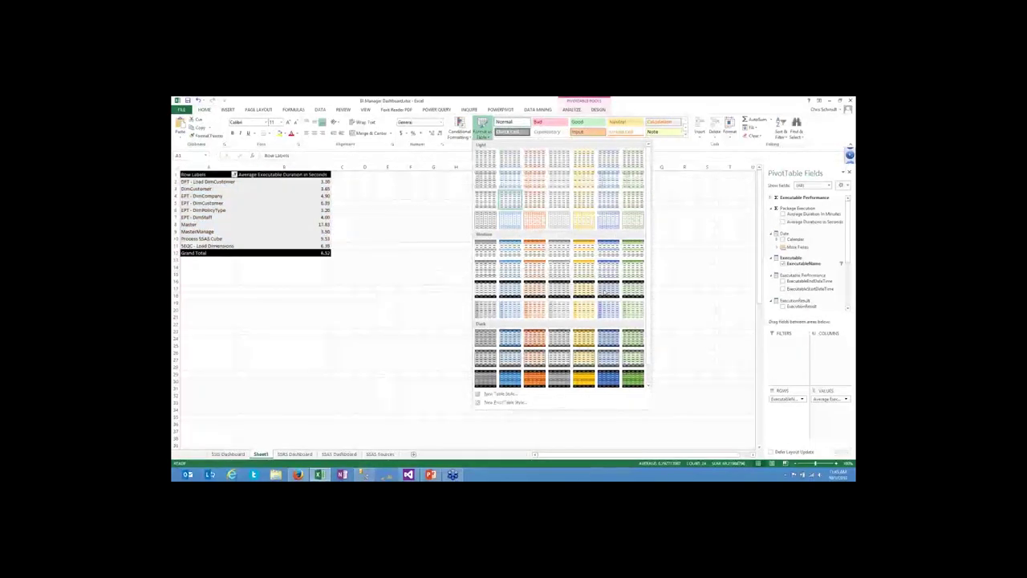
pyautogui.click(510, 199)
pyautogui.click(424, 201)
# Insert a ServerName slicer for the executables PivotTable
pyautogui.click(284, 231)
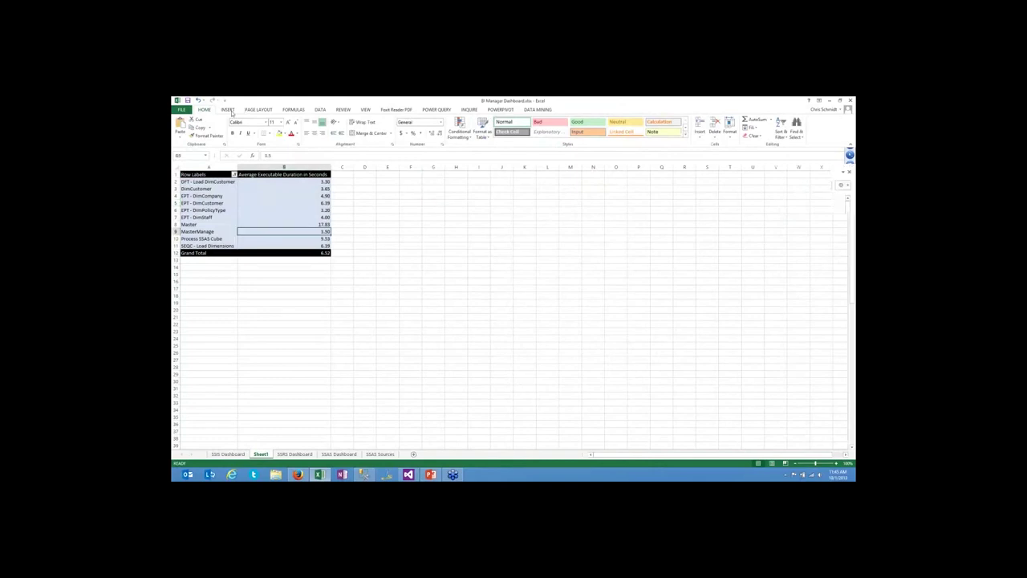
pyautogui.scroll(-1, 372, 134)
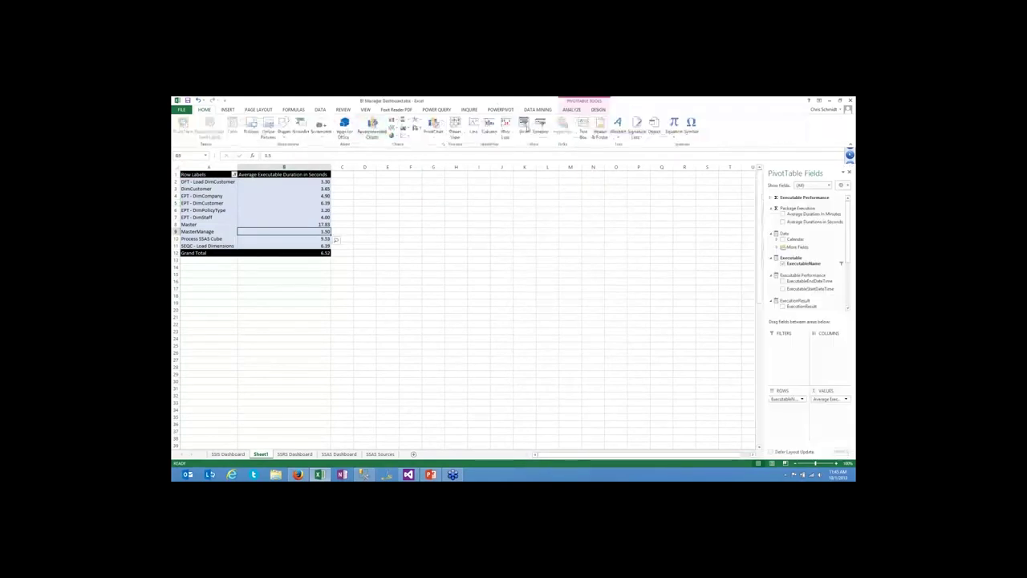
pyautogui.click(523, 126)
pyautogui.scroll(-3, 537, 297)
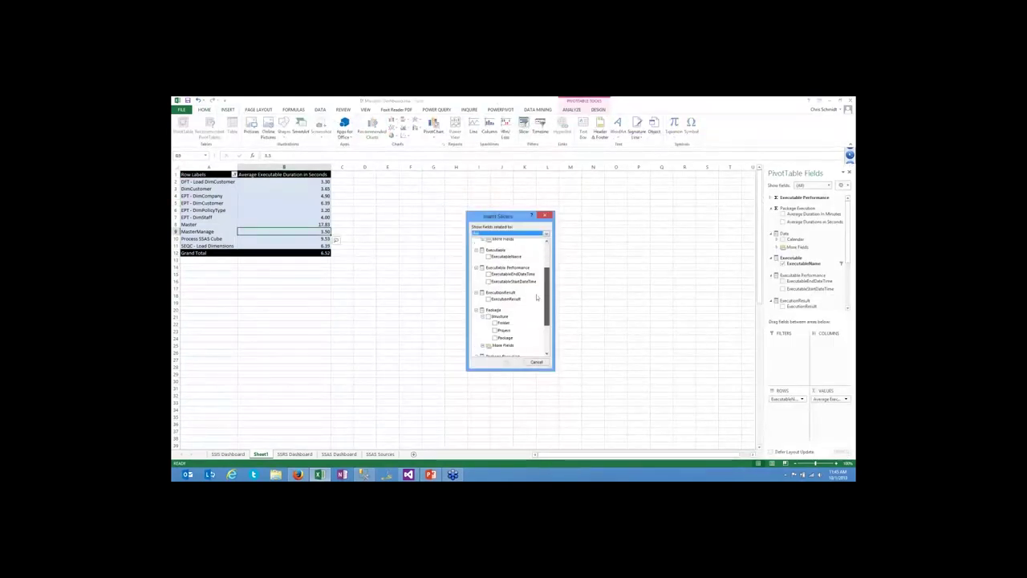
pyautogui.scroll(-3, 537, 298)
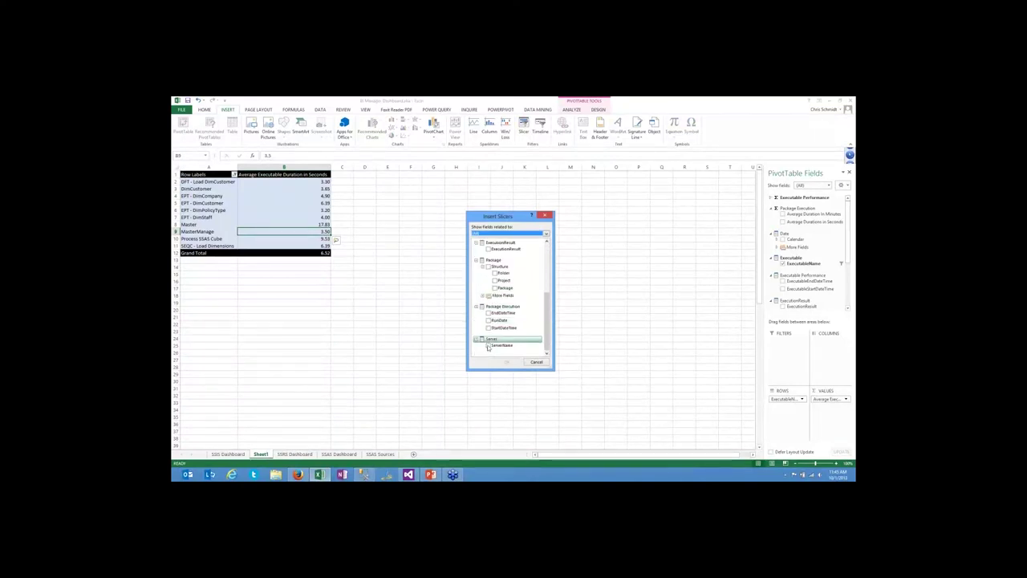
pyautogui.click(488, 345)
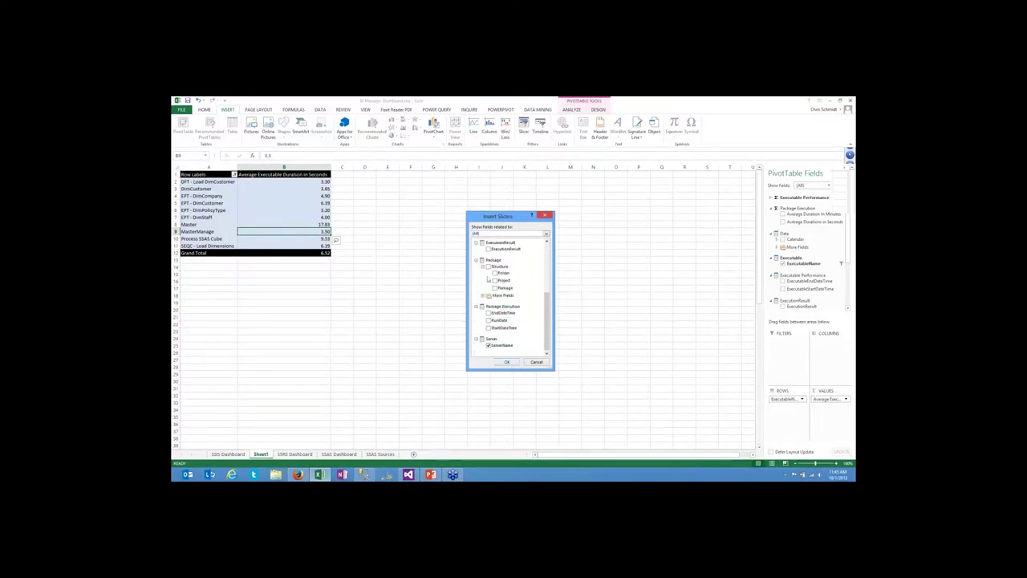
pyautogui.click(508, 363)
# Hide the sheet's gridlines and move the ServerName slicer closer to the PivotTable
pyautogui.hotkey('alt', 'w')
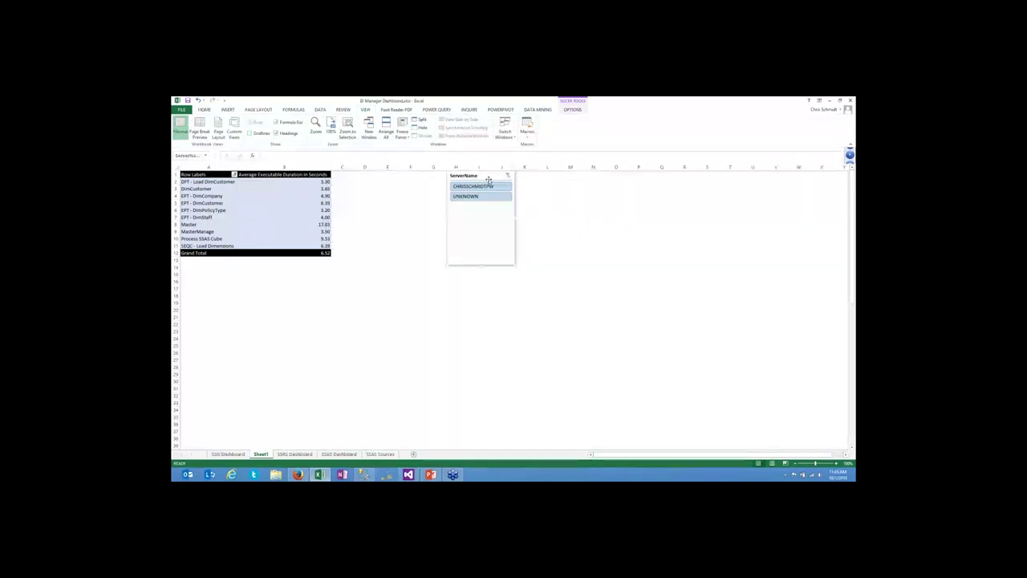
pyautogui.moveTo(442, 181); pyautogui.dragTo(370, 190)
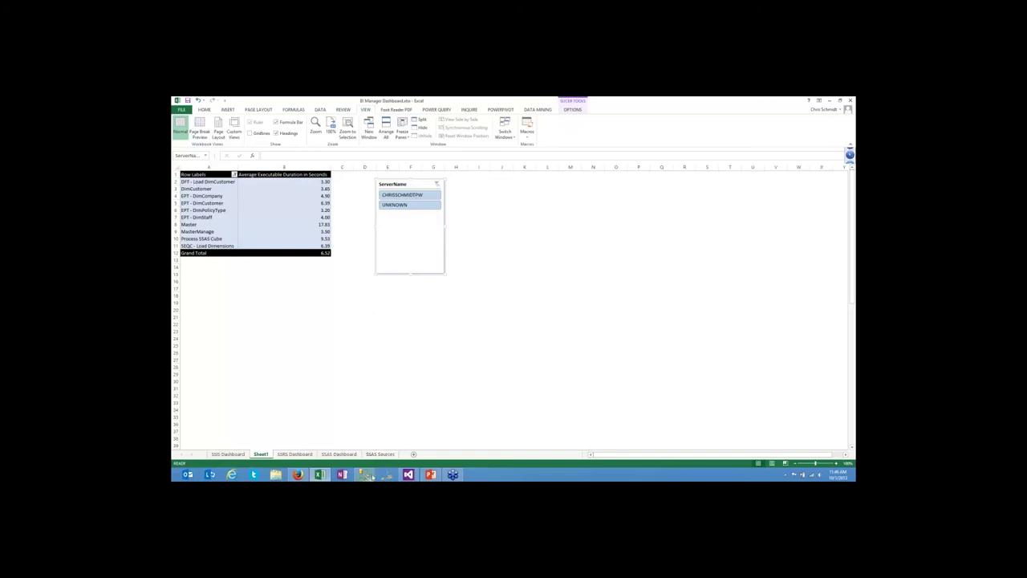
# Switch to SQL Server Management Studio, collapse the ReportServer database and expand SSISDB to view its contents
pyautogui.moveTo(372, 476)
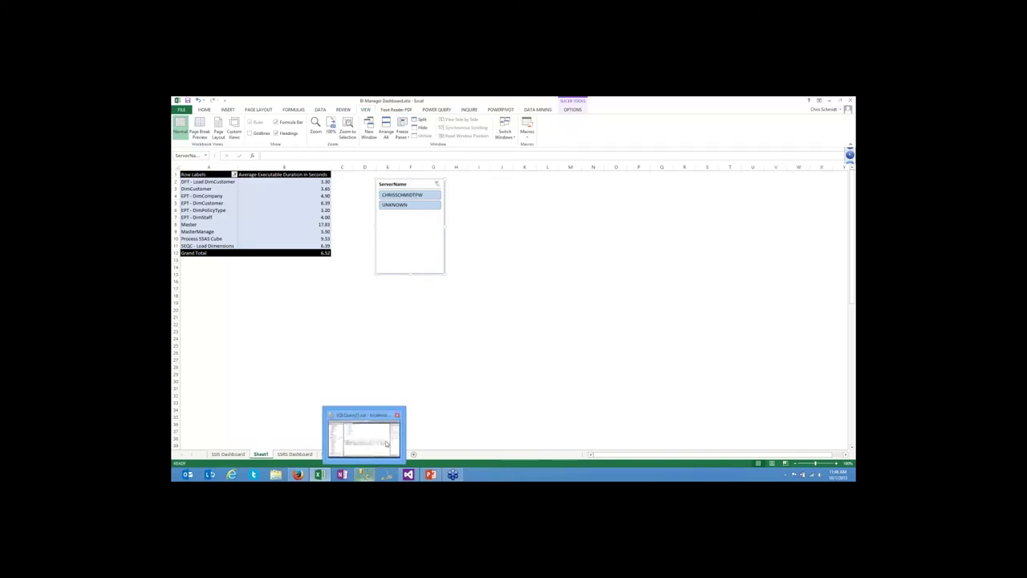
pyautogui.click(386, 443)
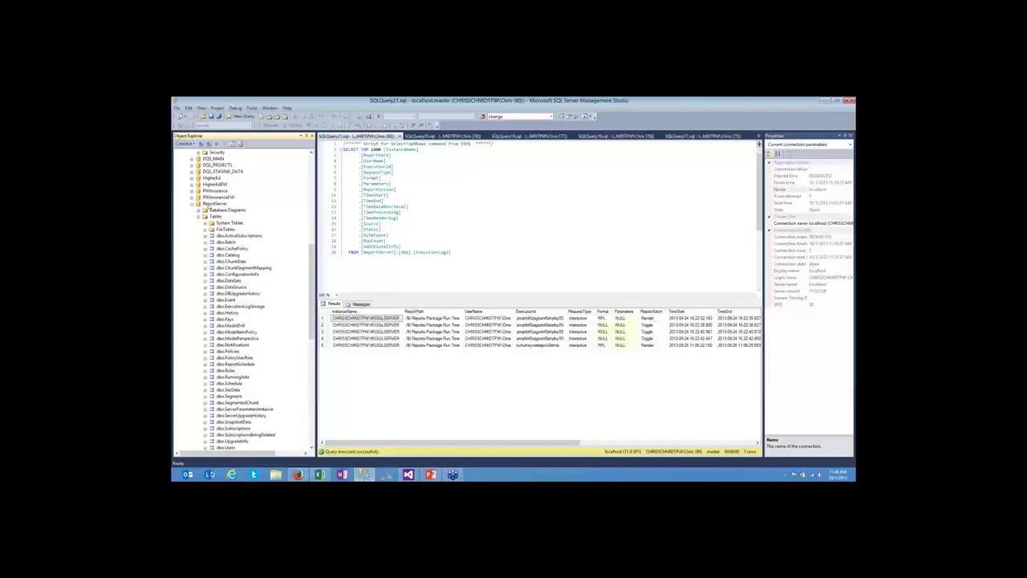
pyautogui.doubleClick(211, 204)
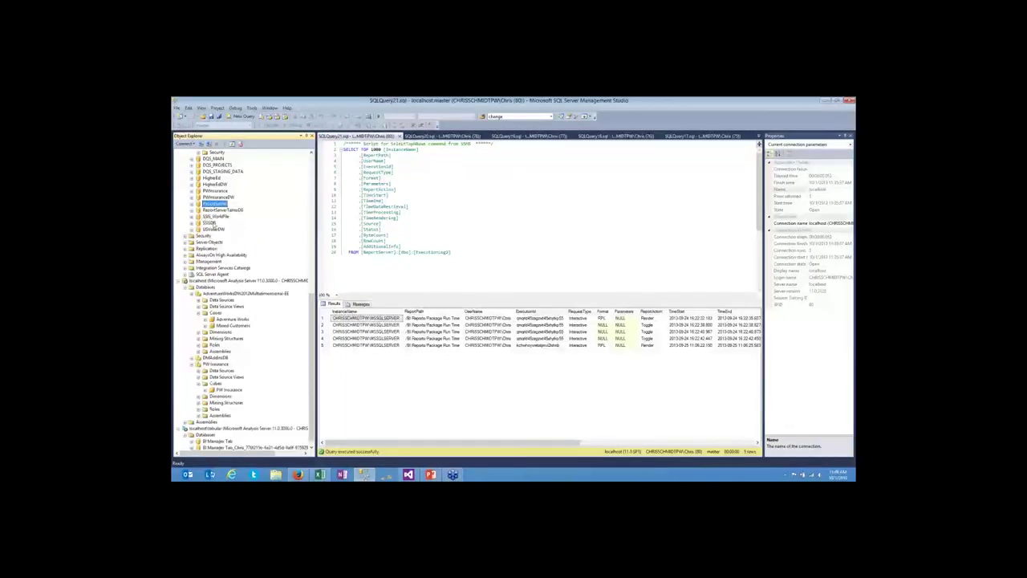
pyautogui.doubleClick(210, 223)
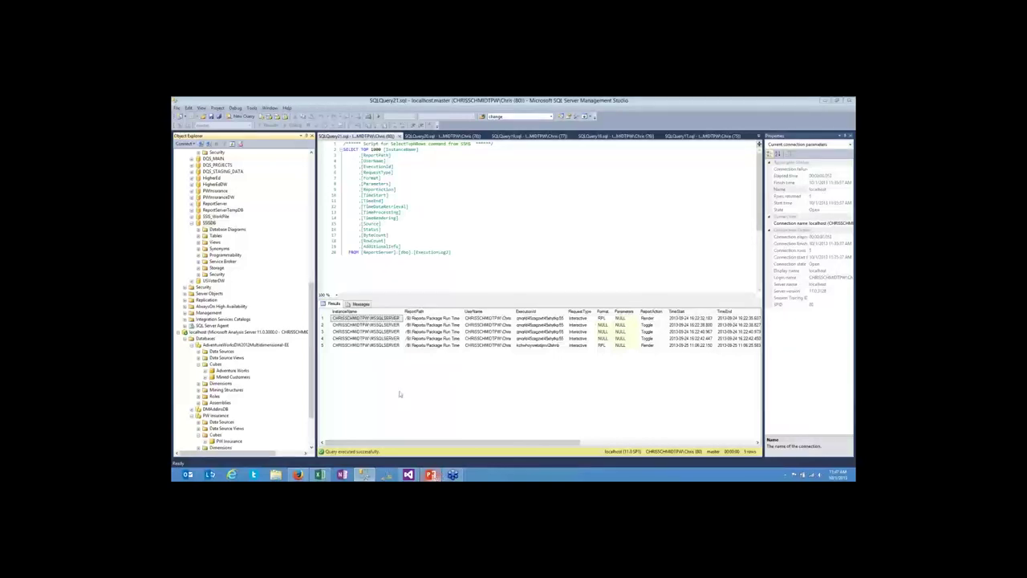
# Switch to the PowerPoint presentation and start the slide show from the closing slide, The End
pyautogui.hotkey('alt', 'Tab')
pyautogui.press('pagedown')
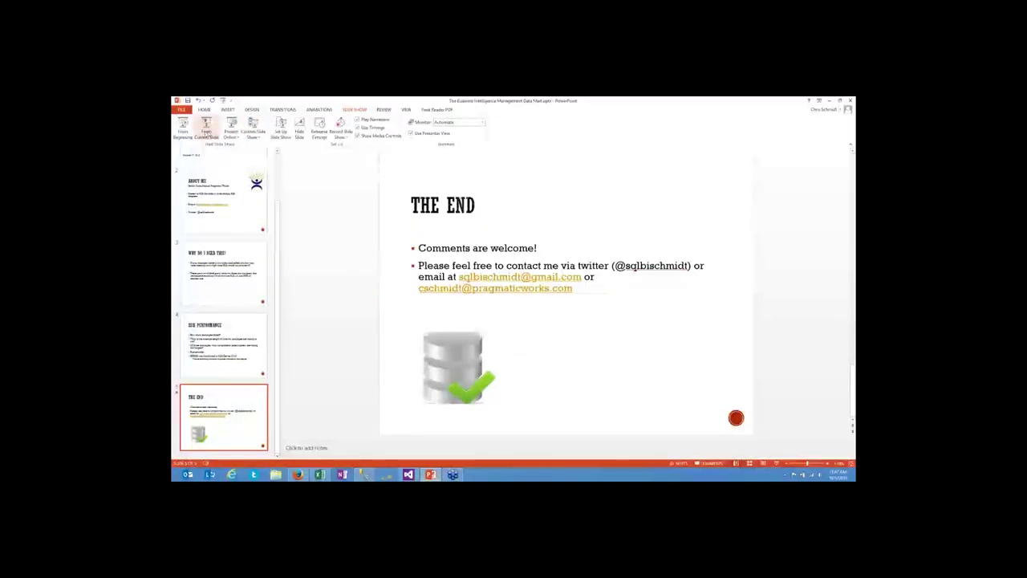
pyautogui.hotkey('shift', 'F5')
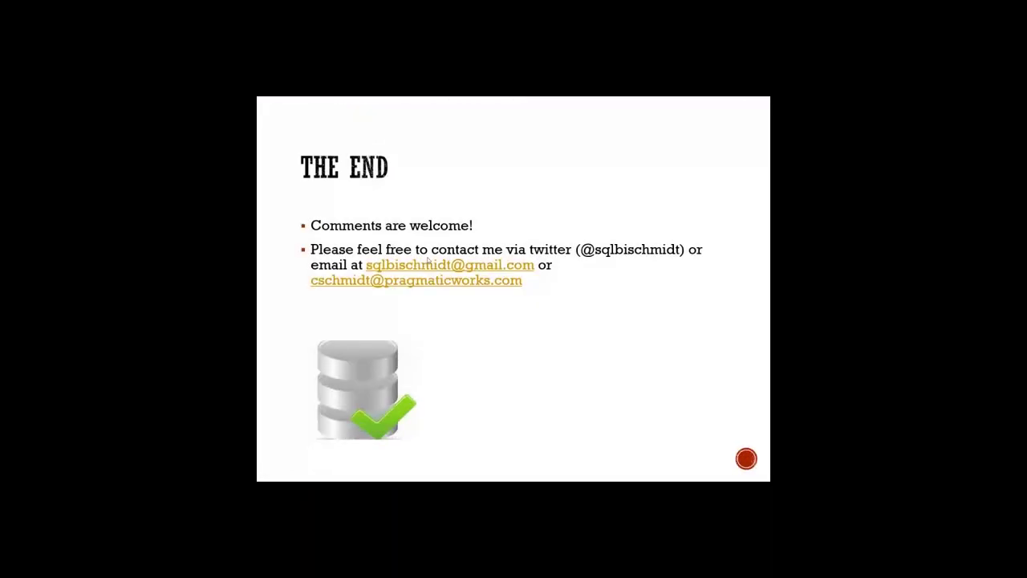